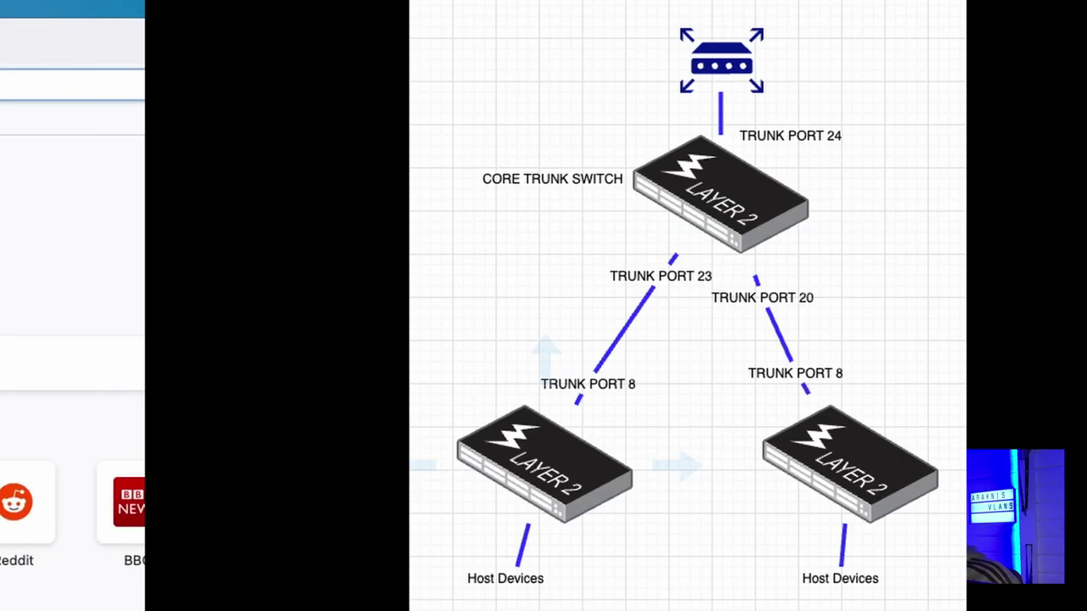
- Load the 24-port switch at 172.16.25.10 and add new VLAN rows in its VLAN settings
key("ctrl+l")
type("172.16.25.10")
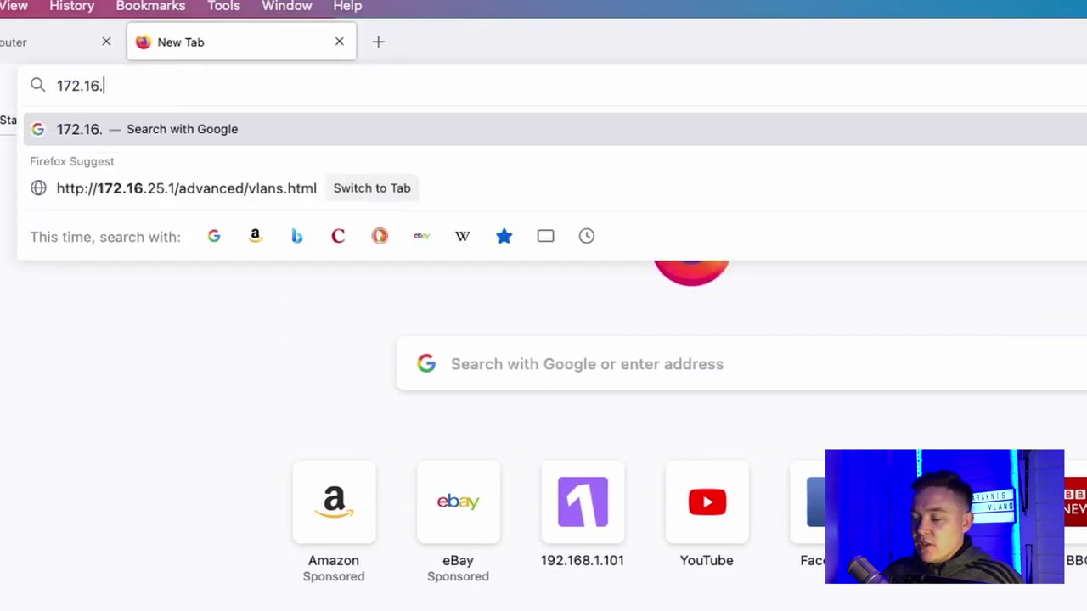
key("Return")
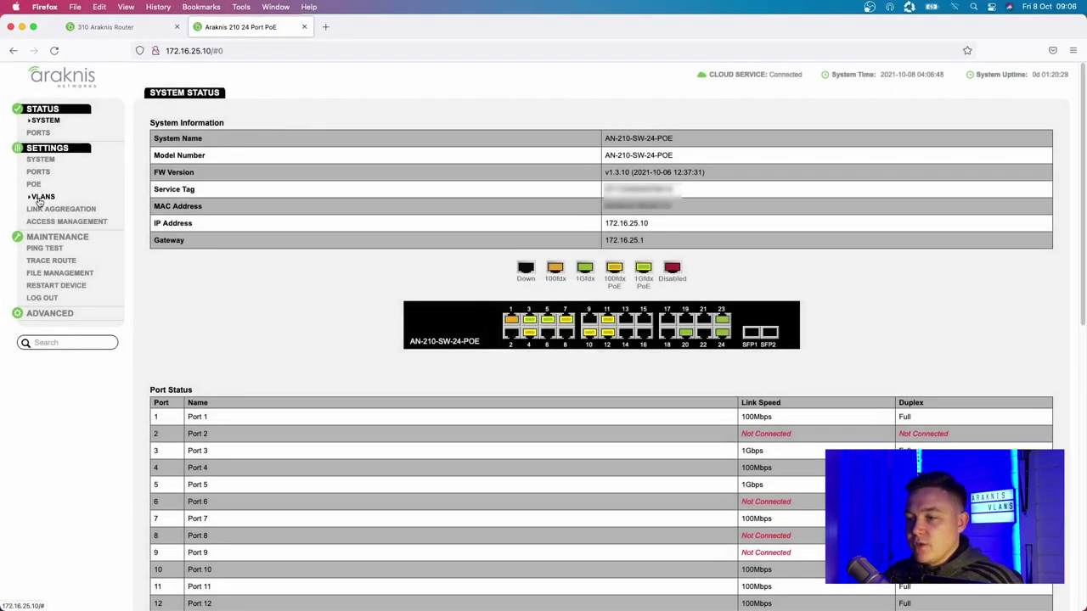
left_click(39, 199)
left_click(1030, 167)
left_click(1029, 176)
- Enter VLANs 100 Accounts, 200 Human Resources and 254 Server in the new rows
left_click(181, 145)
type("100")
left_click(325, 254)
type("Accounts")
left_click(150, 289)
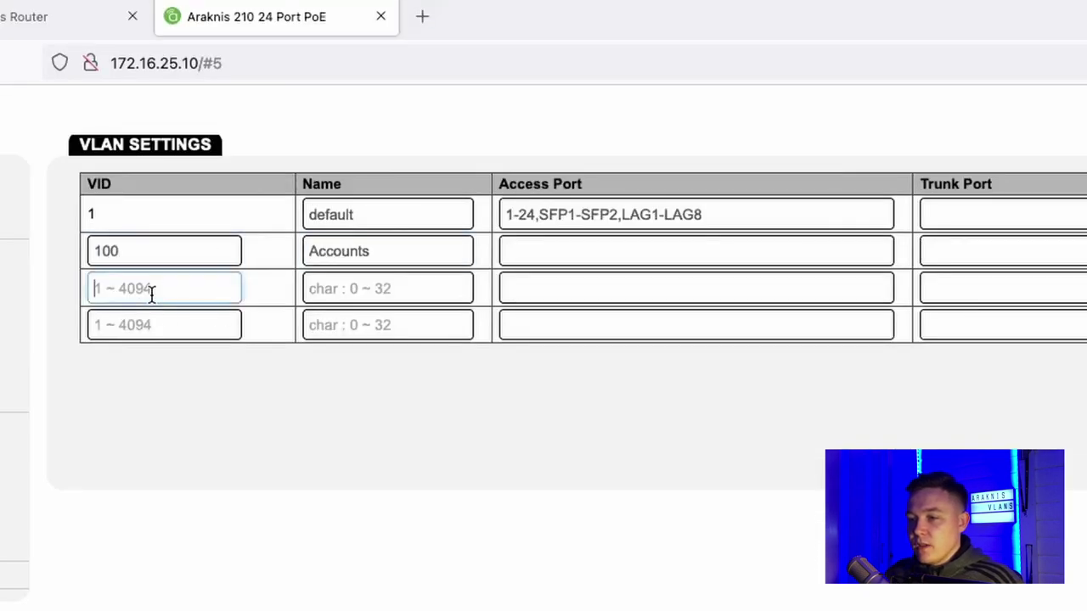
type("200")
left_click(391, 289)
type("Human Resource")
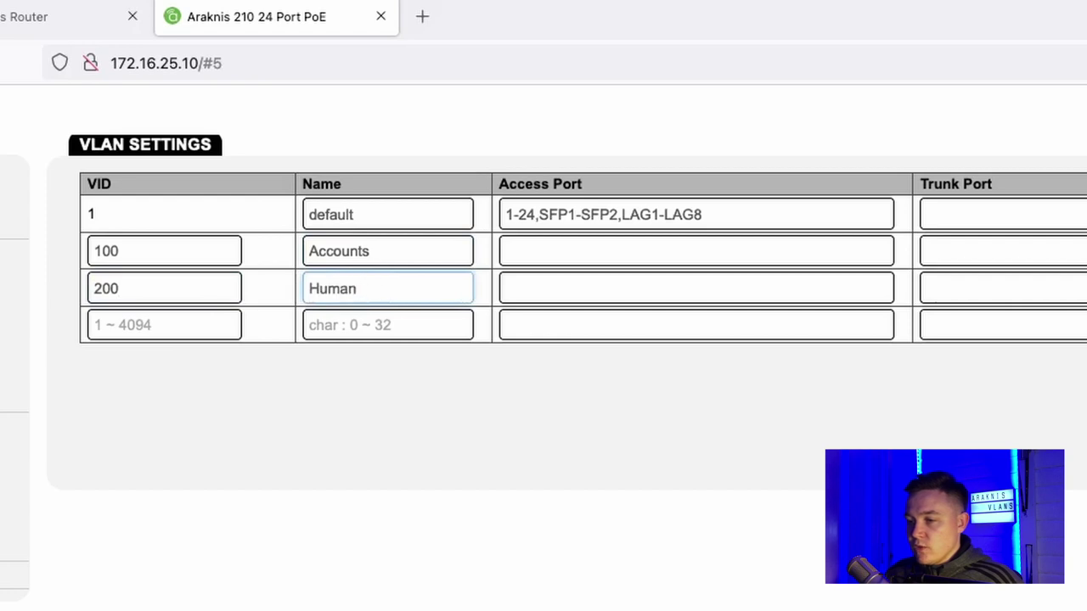
type("s")
left_click(118, 322)
type("254")
left_click(281, 190)
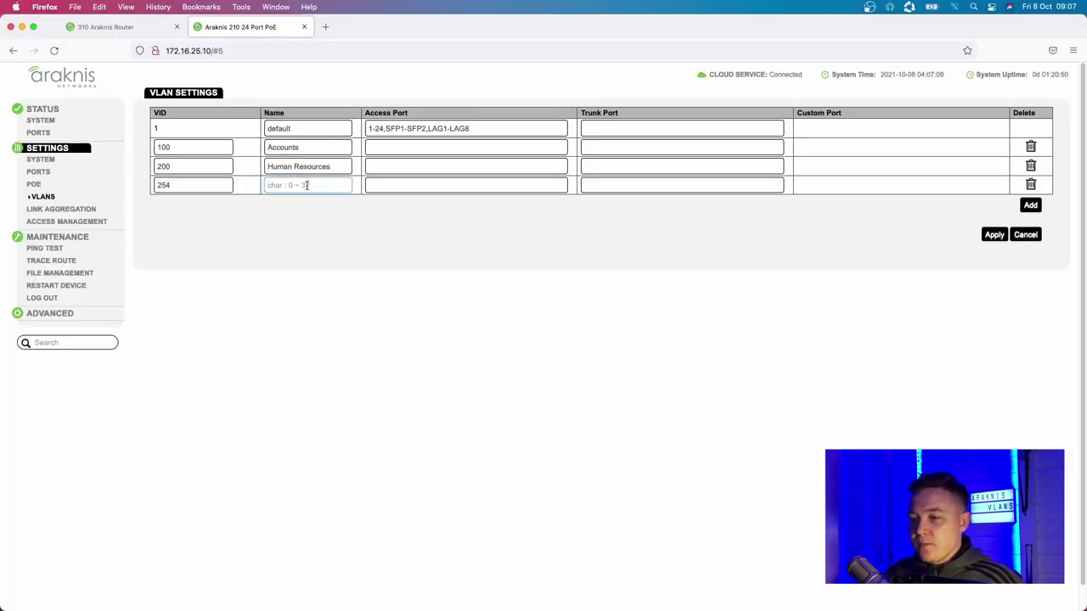
type("Server")
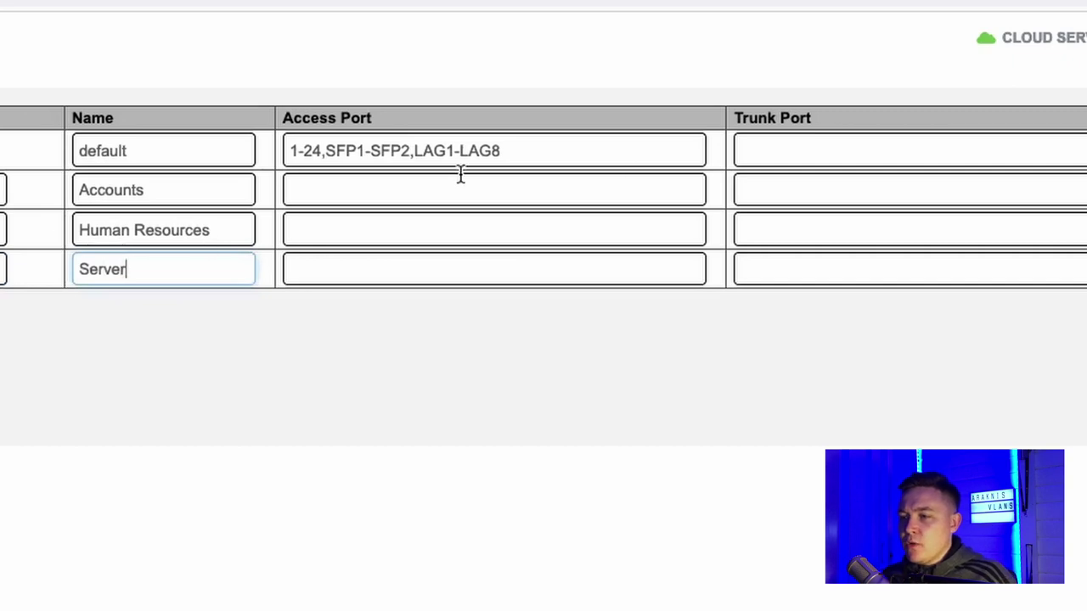
- Set ports 20, 23 and 24 as trunk ports on the first VLAN row
left_click(774, 151)
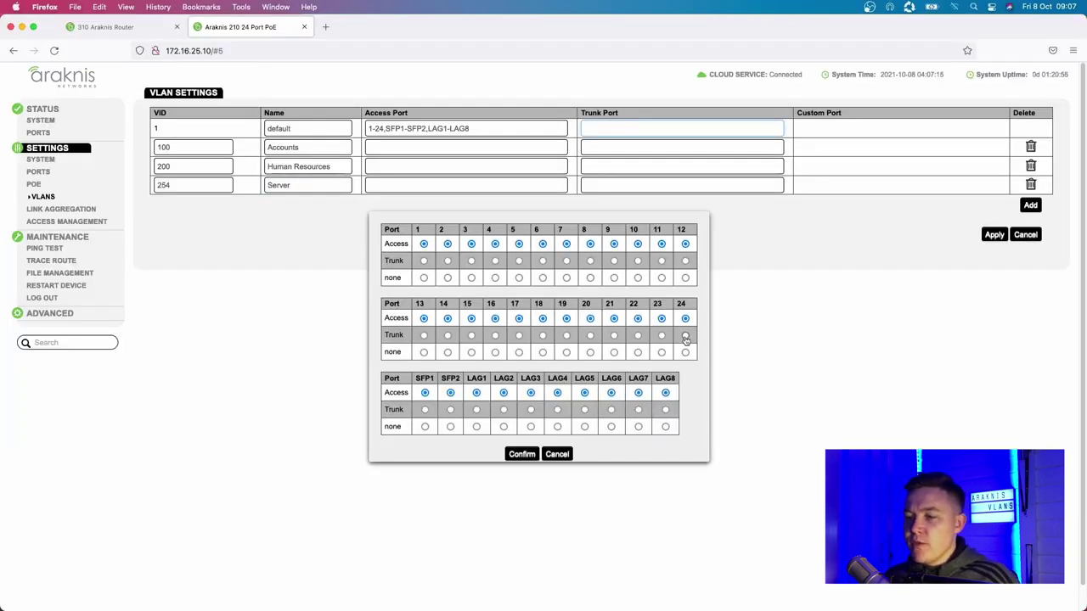
left_click(686, 336)
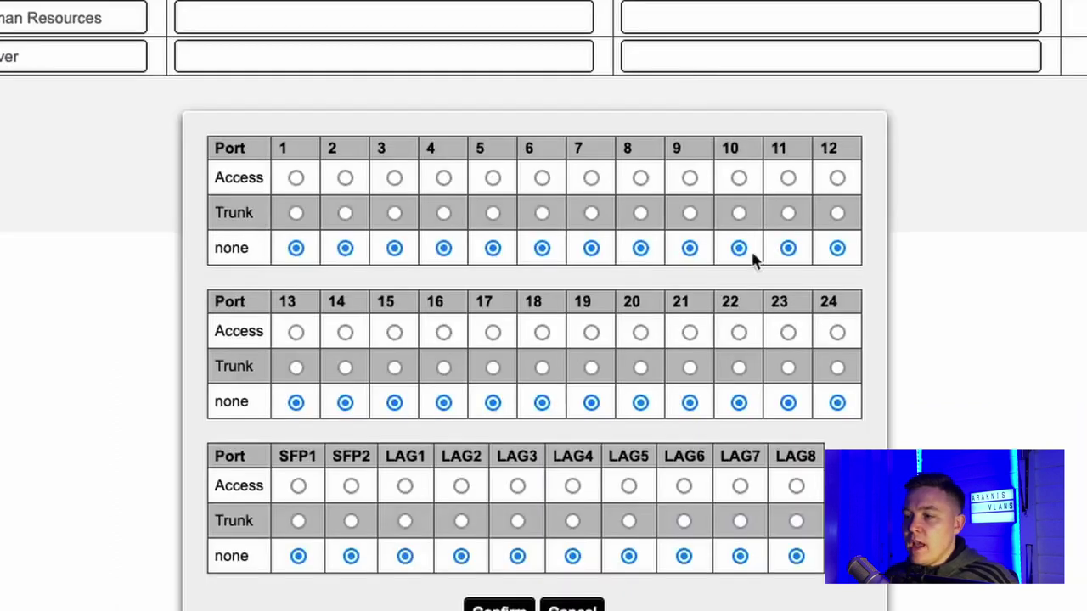
left_click(685, 335)
left_click(788, 367)
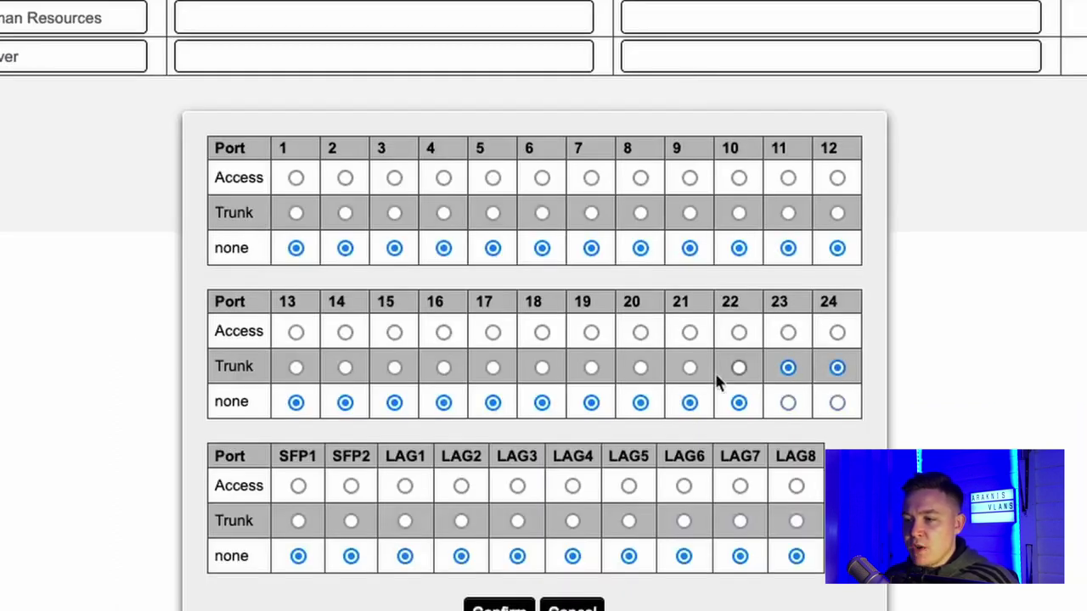
left_click(640, 367)
left_click(499, 608)
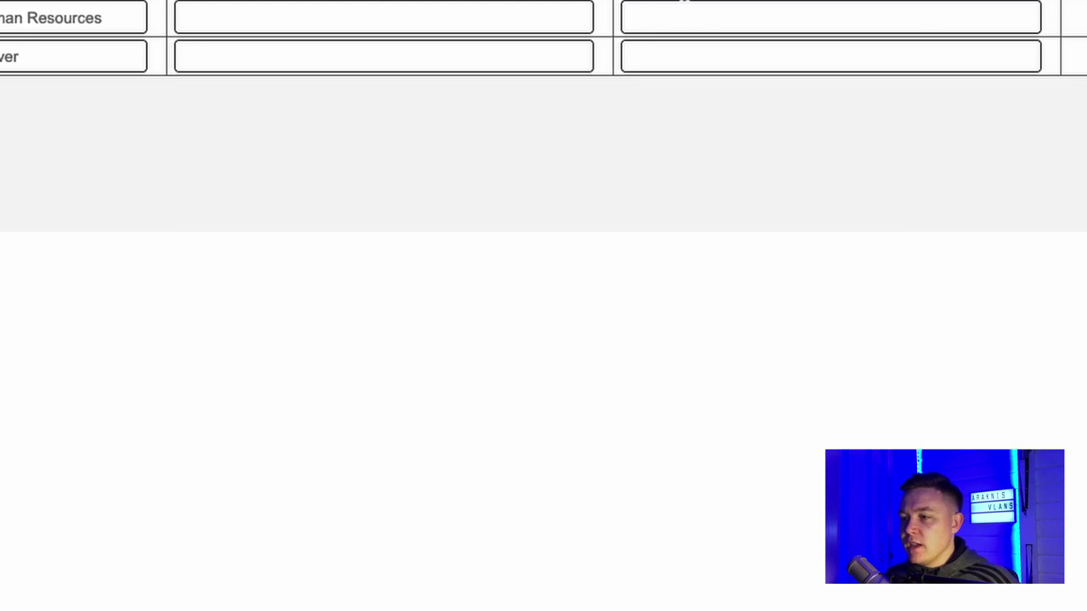
- Make ports 20, 23 and 24 trunk ports for the next VLAN row
left_click(671, 15)
left_click(836, 367)
left_click(788, 367)
left_click(689, 366)
left_click(640, 367)
left_click(688, 403)
left_click(500, 608)
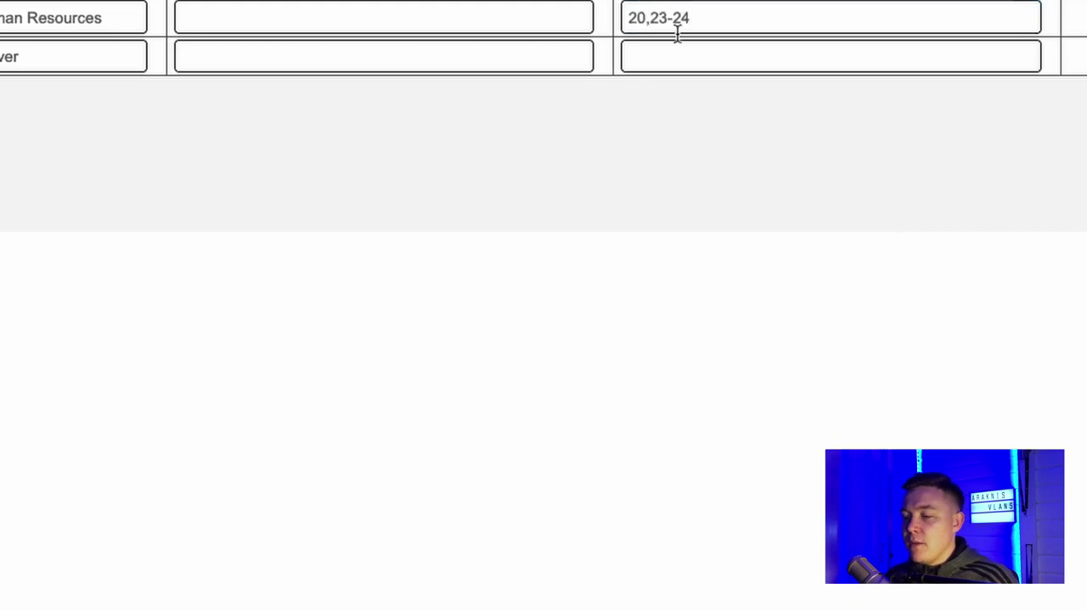
- Trunk ports 20, 23 and 24 on the Server VLAN and apply the VLAN settings
left_click(684, 56)
left_click(837, 369)
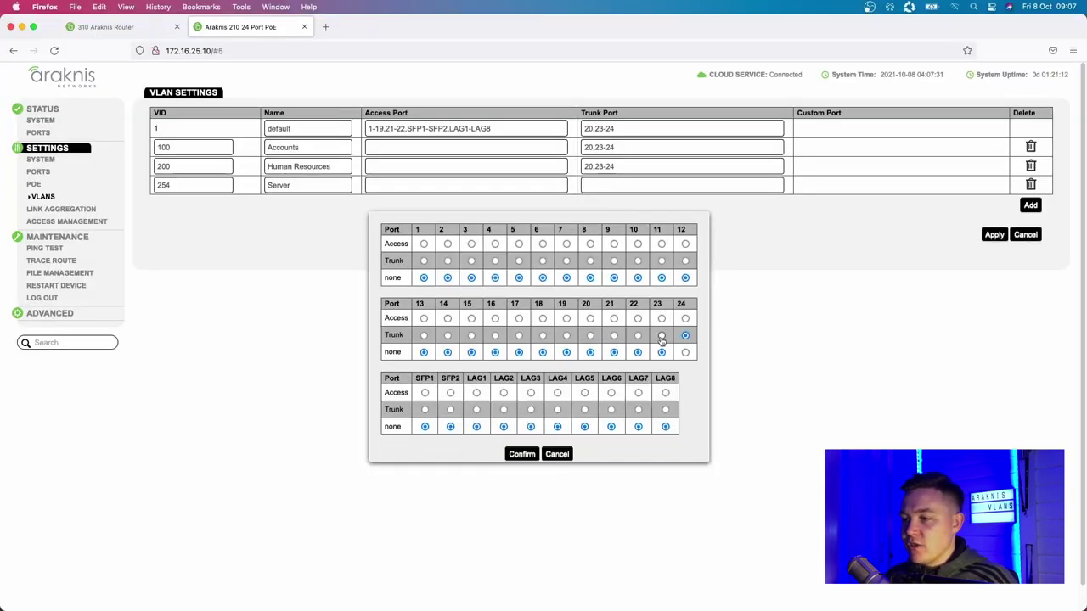
left_click(662, 335)
left_click(586, 336)
left_click(522, 454)
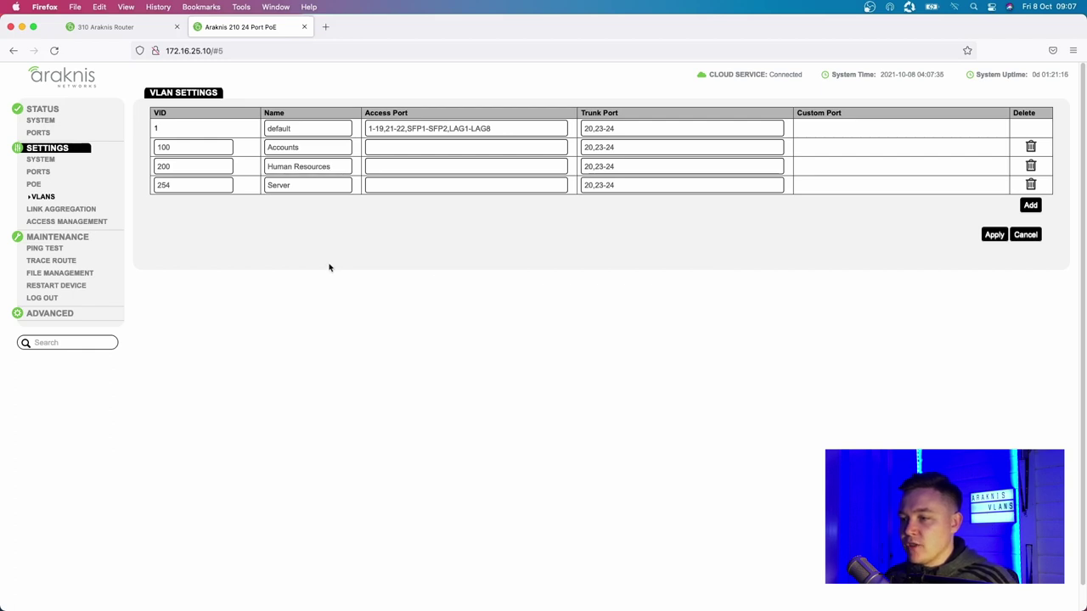
left_click(992, 235)
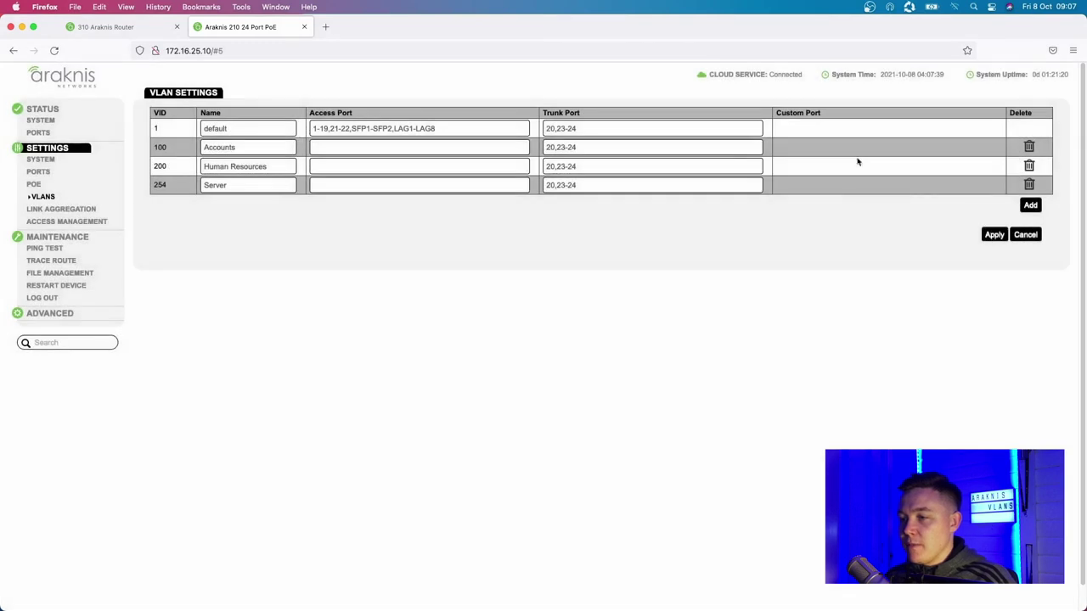
left_click(331, 27)
- Open the 8-port switch at 172.16.25.11 and log in with the admin credentials
type("172")
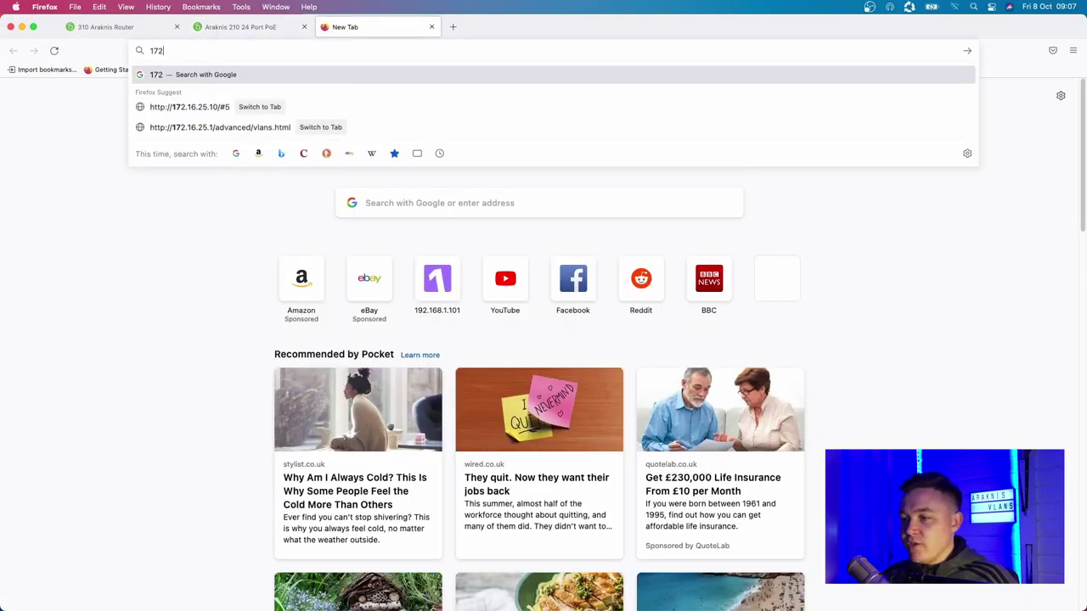
type(".16.25.11")
key("Return")
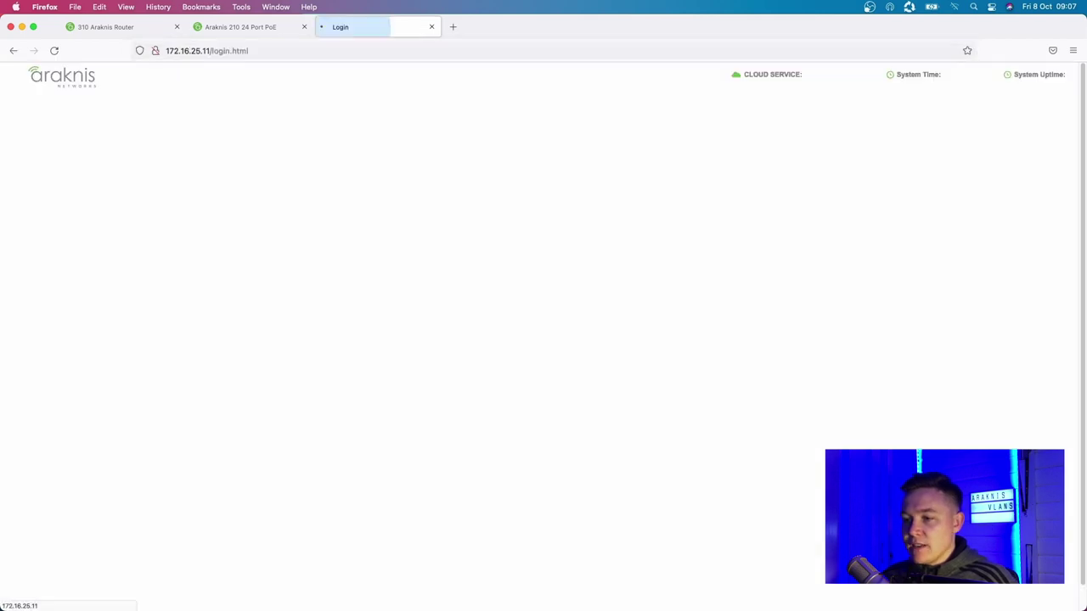
left_click(543, 263)
key("Tab")
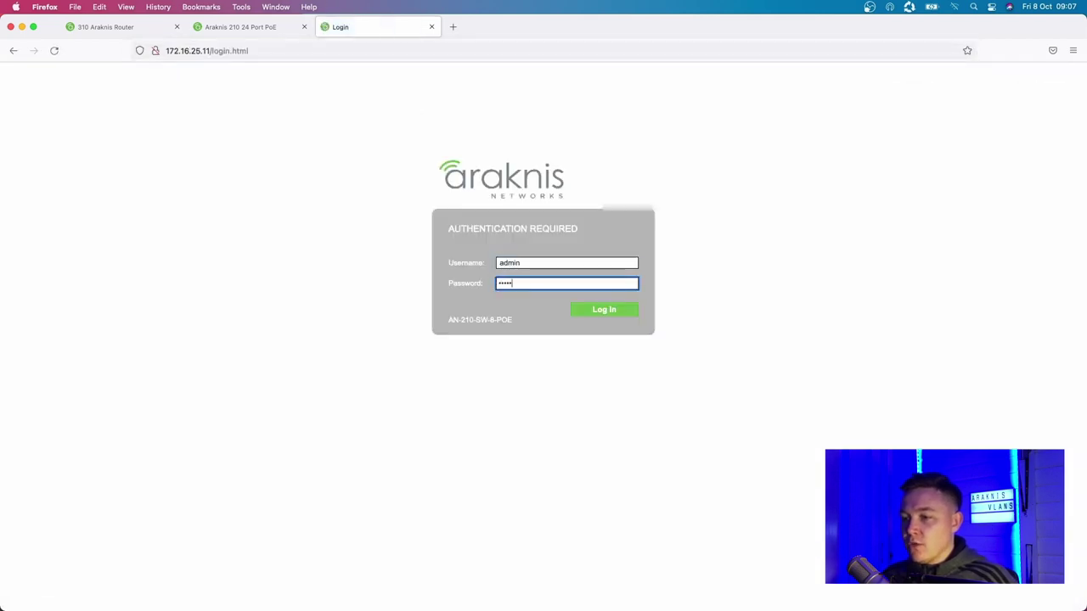
key("Return")
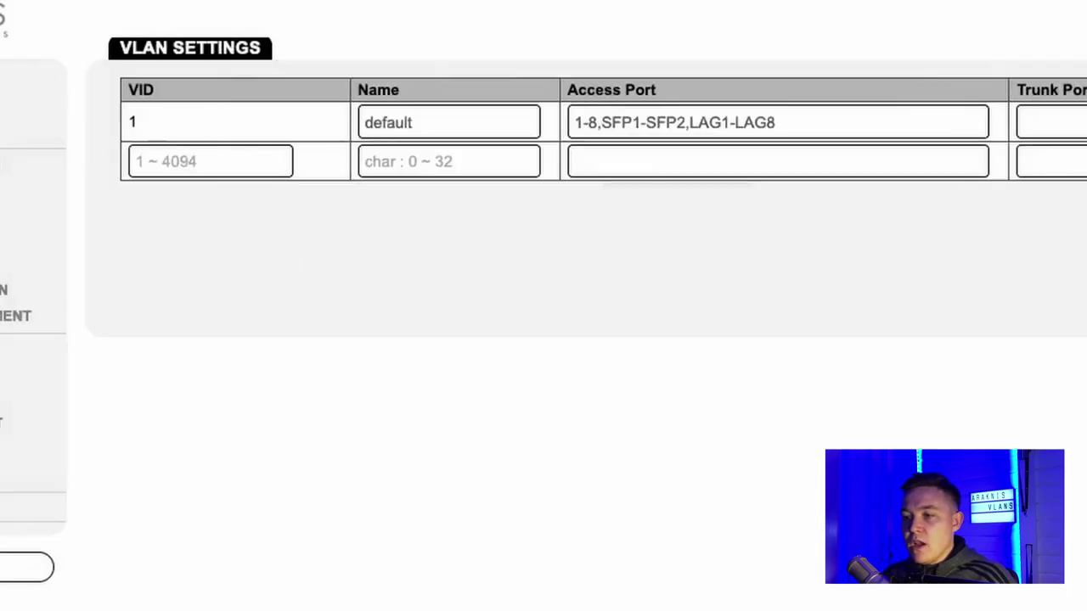
- Enter VLANs 100 Accounts, 200 and 254 Server on the 8-port switch
left_click(140, 161)
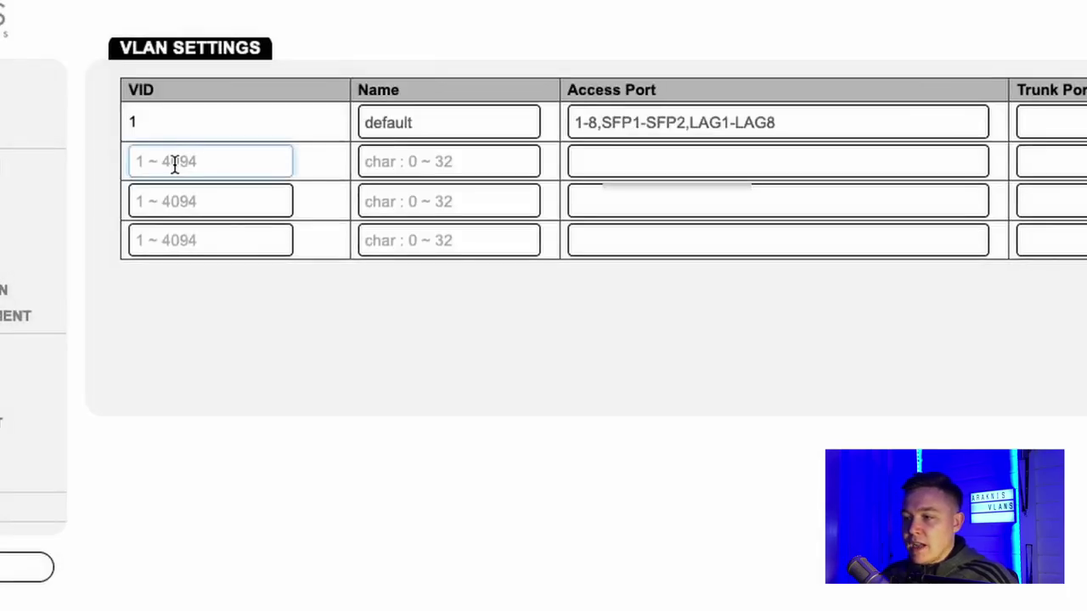
type("100")
key("Tab")
type("Accounts")
left_click(210, 202)
type("200")
left_click(400, 202)
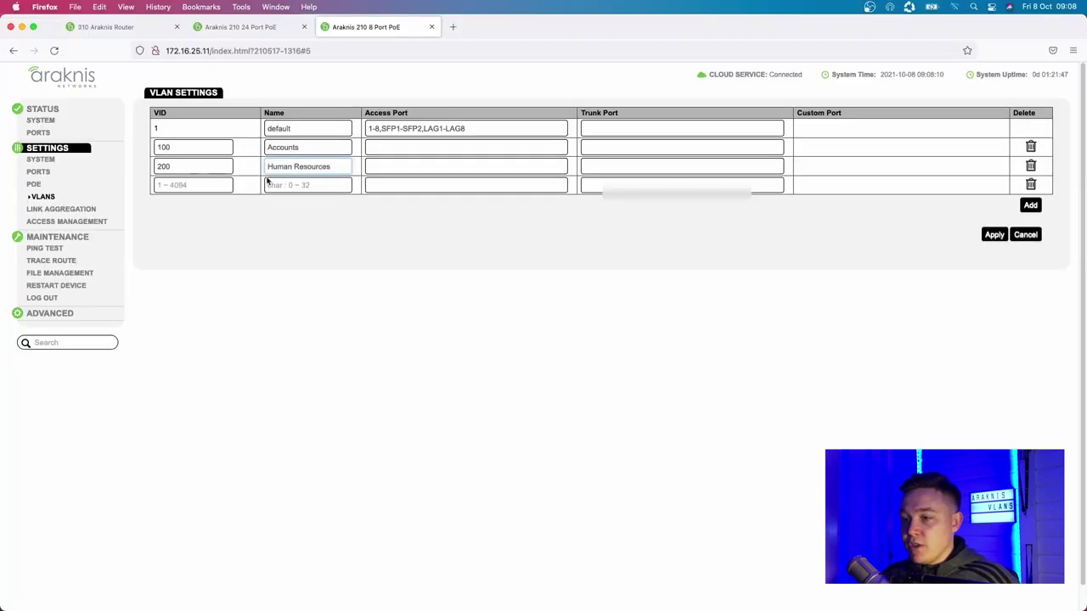
left_click(195, 181)
type("254")
key("Tab")
type("Server")
- Make port 8 the trunk port for every VLAN row
left_click(764, 188)
left_click(738, 458)
left_click(764, 217)
left_click(738, 458)
left_click(764, 248)
left_click(737, 458)
left_click(764, 278)
left_click(738, 458)
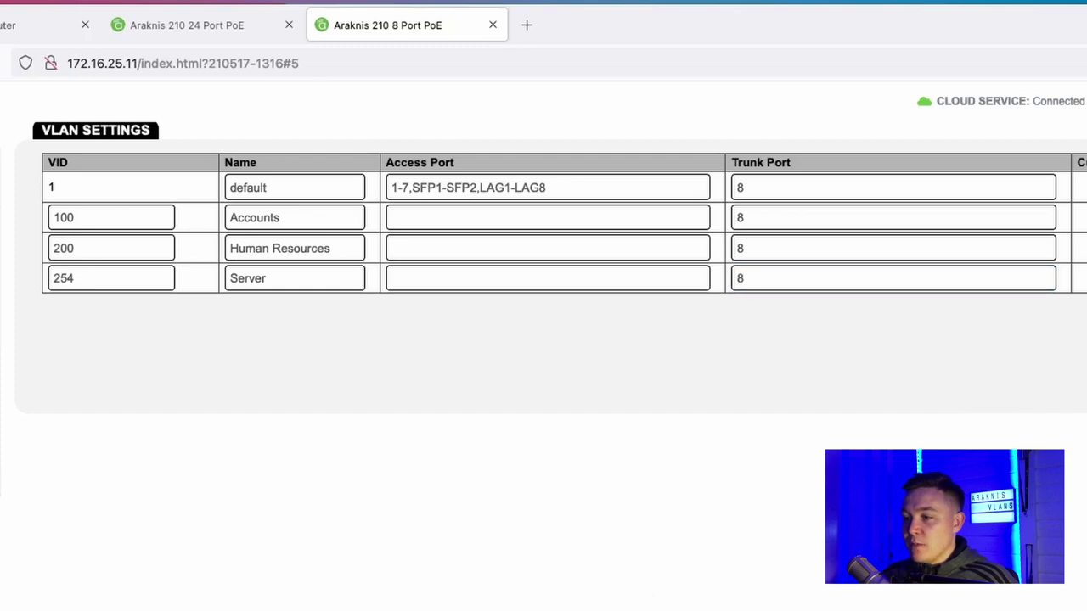
- Assign access port 5 to Accounts and port 6 to Human Resources
left_click(628, 217)
left_click(624, 432)
left_click(526, 248)
left_click(662, 431)
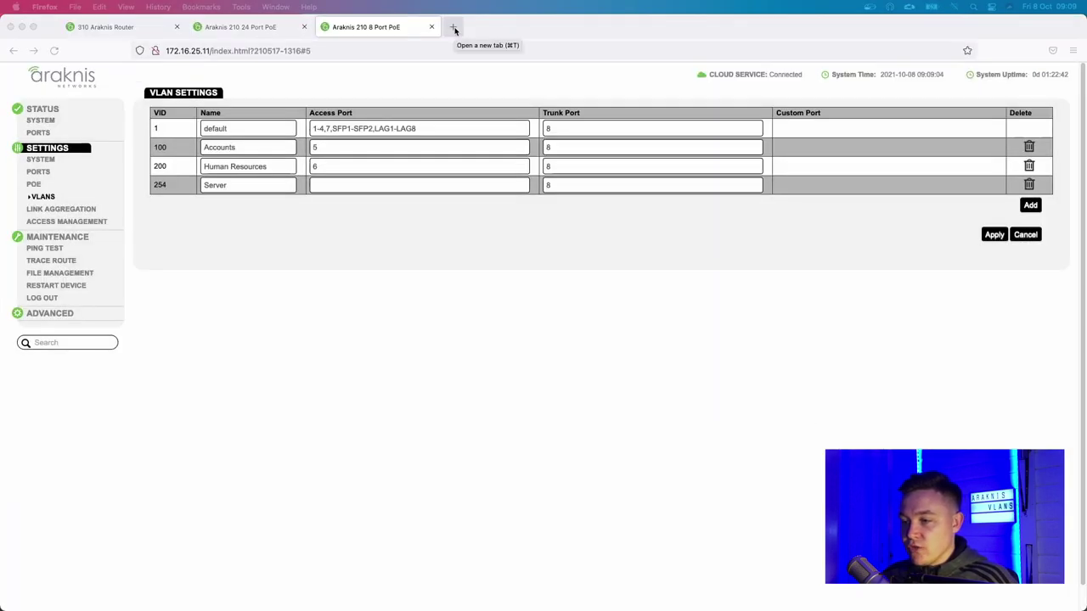
left_click(526, 24)
- Log in to the switch at 172.16.25.12 and add new rows in its VLAN settings
type("172.16.25.12")
key("Return")
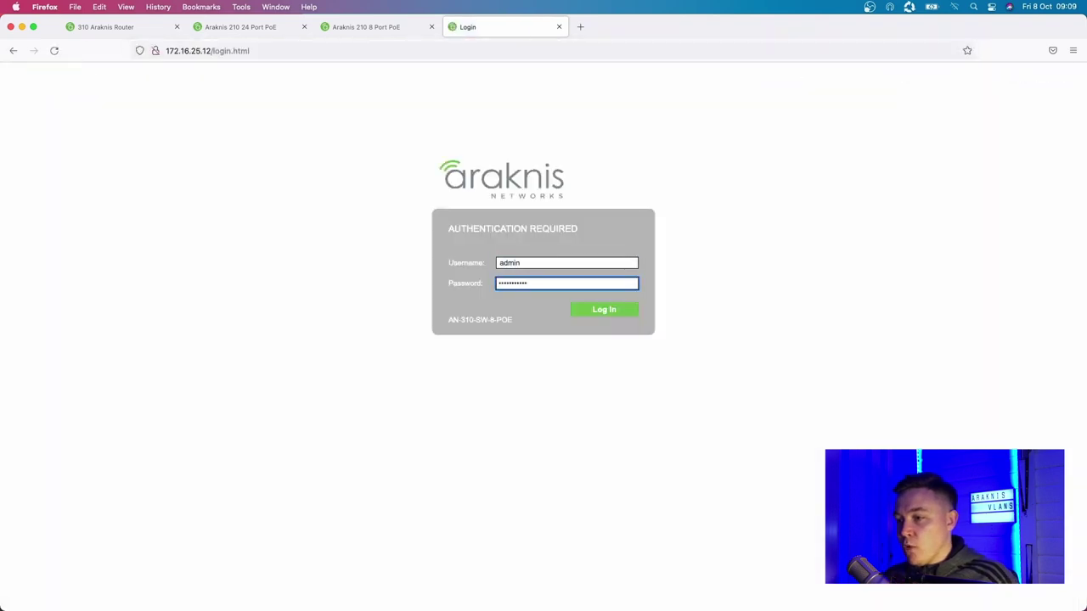
key("Return")
left_click(42, 196)
left_click(1042, 150)
- Enter VLANs 100 Accounts, 200 Human Resources and 254 Server
left_click(194, 147)
type("100")
left_click(278, 147)
type("Accounts")
left_click(196, 166)
type("200")
key("Tab")
type("Human Resources")
left_click(194, 184)
type("254")
left_click(304, 185)
type("Server")
- Set port 8 as the trunk port for the VLAN rows
left_click(682, 128)
left_click(585, 298)
left_click(681, 147)
left_click(586, 298)
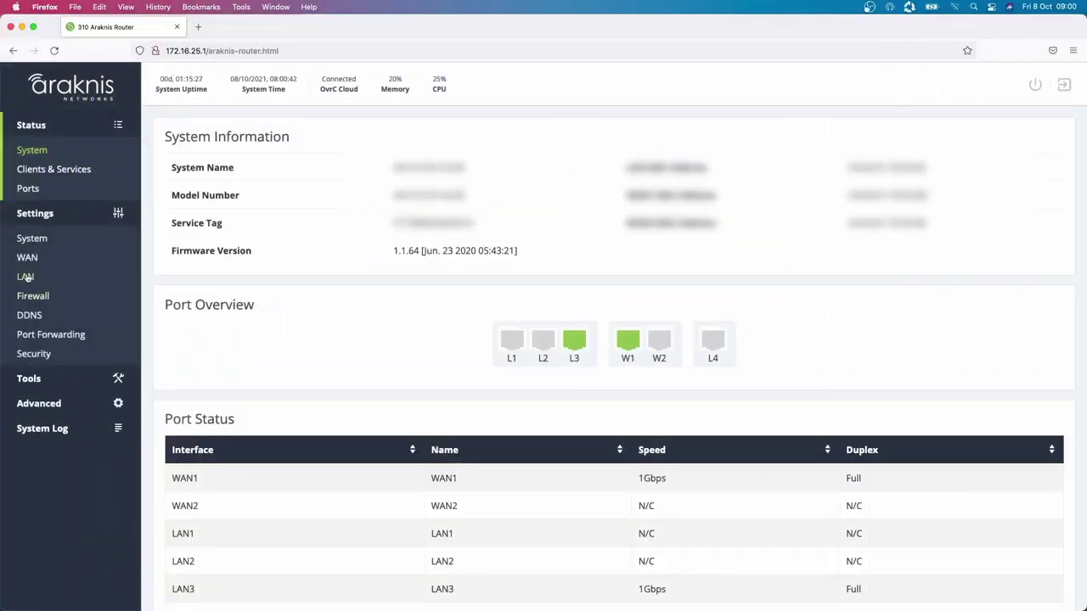
- Open the 310 router's LAN settings page listing the VLAN 1 DHCP server
left_click(28, 278)
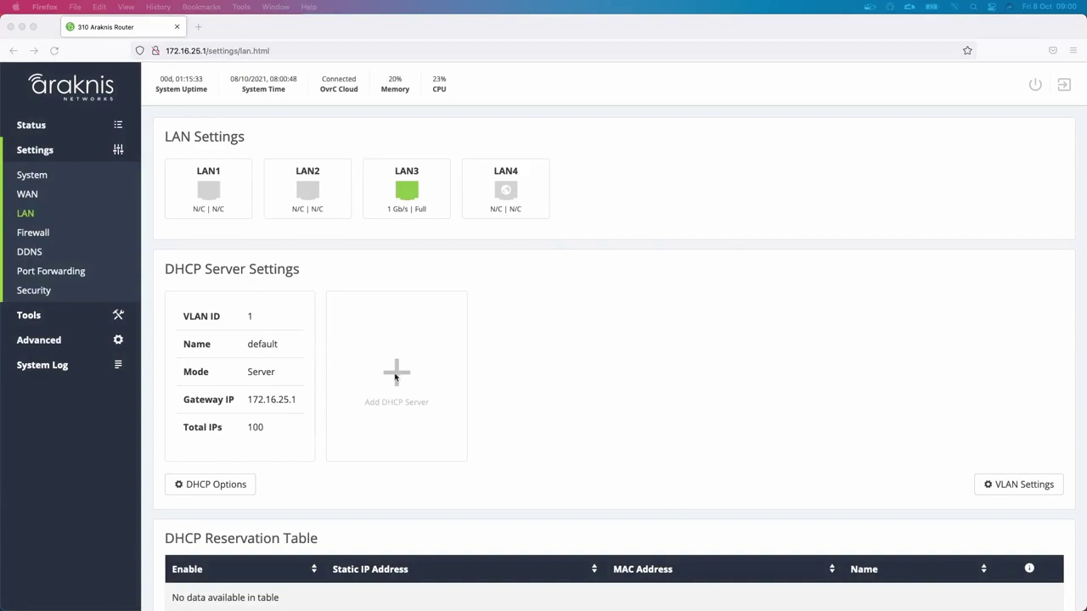
- Add a Server-mode DHCP server for VLAN 100 named Accounts and save it
left_click(824, 331)
left_click(432, 125)
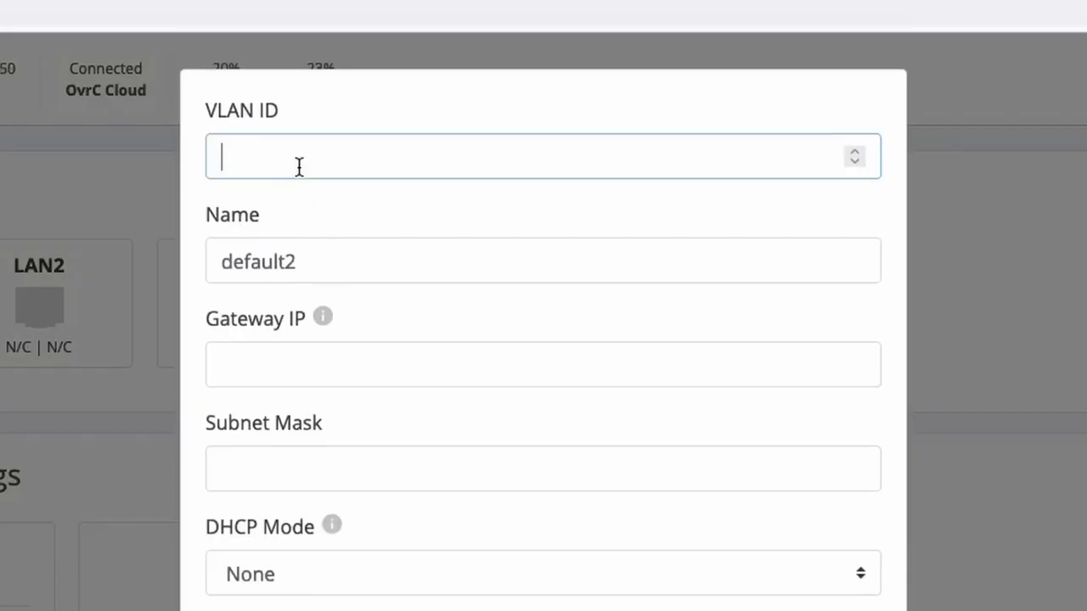
type("100")
key("Tab")
type("Accounts")
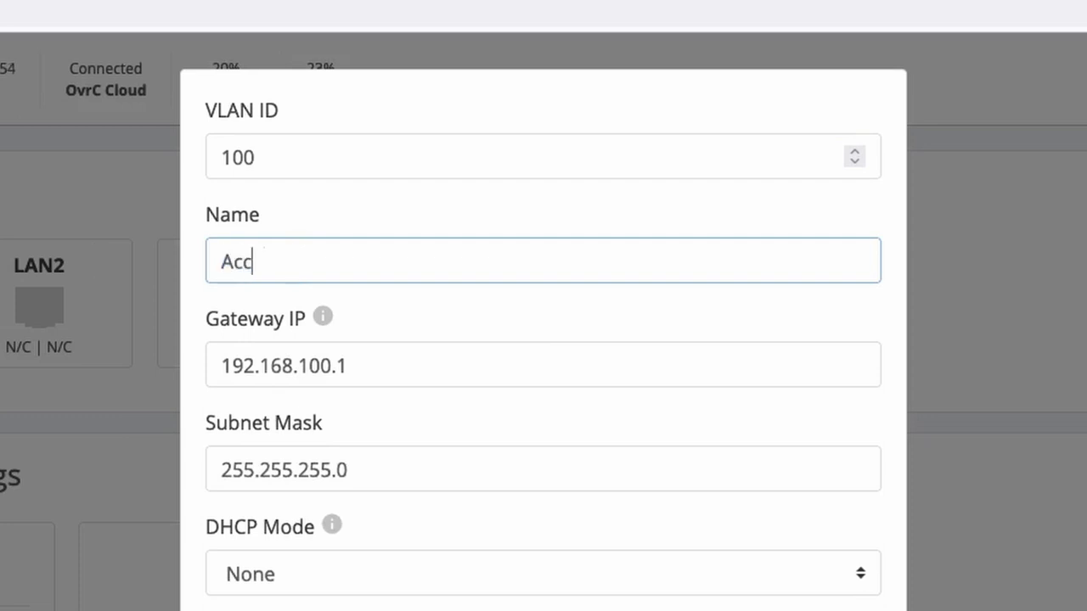
left_click(328, 578)
left_click(311, 596)
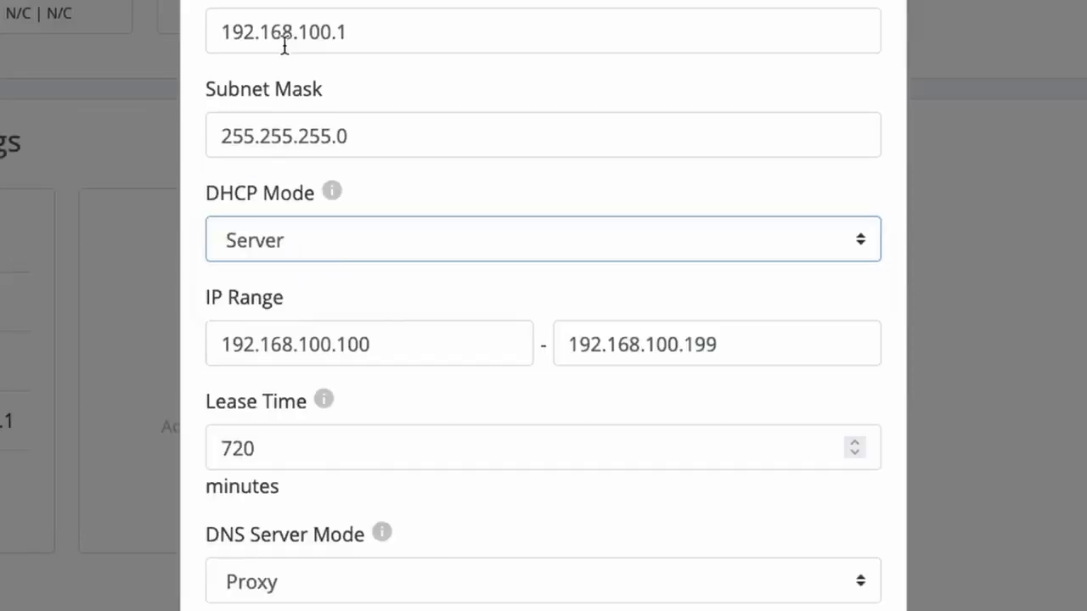
scroll(632, 202, "down", 2)
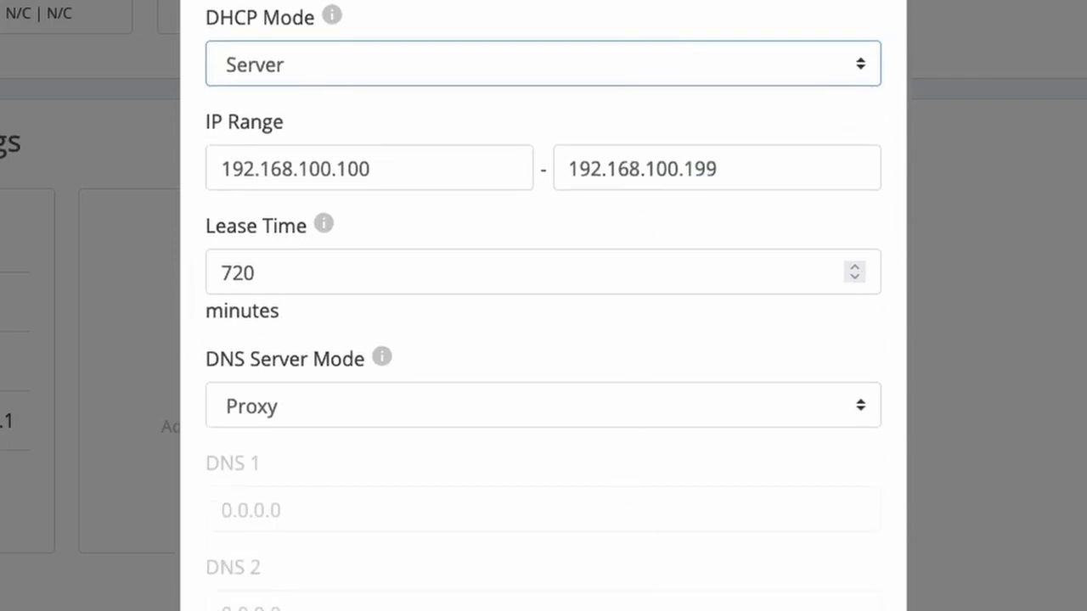
key("Return")
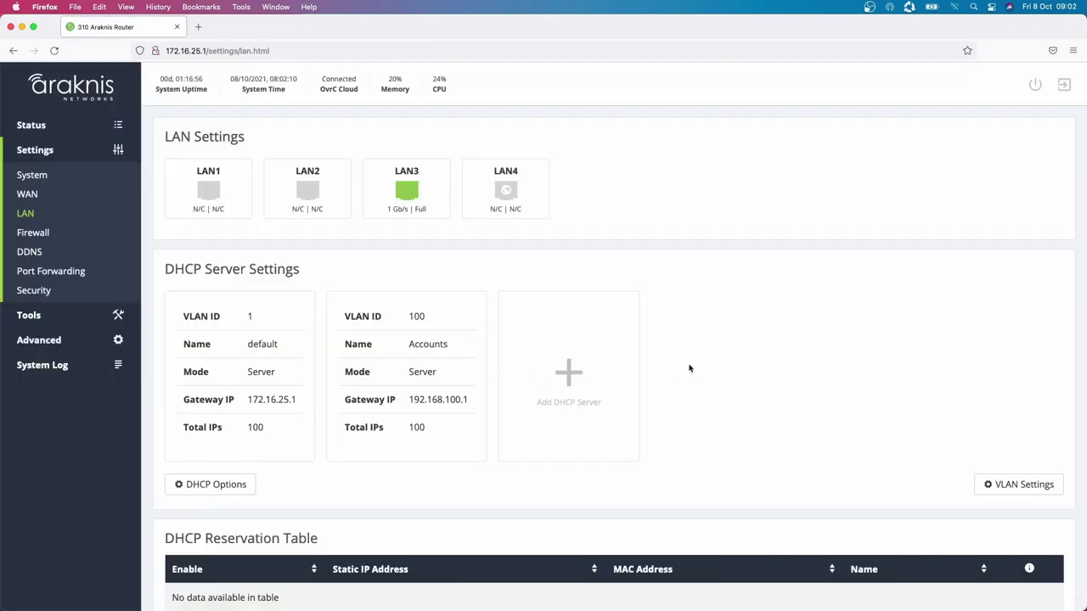
- Add a Server-mode DHCP server for VLAN 200 named Human Resources
left_click(569, 367)
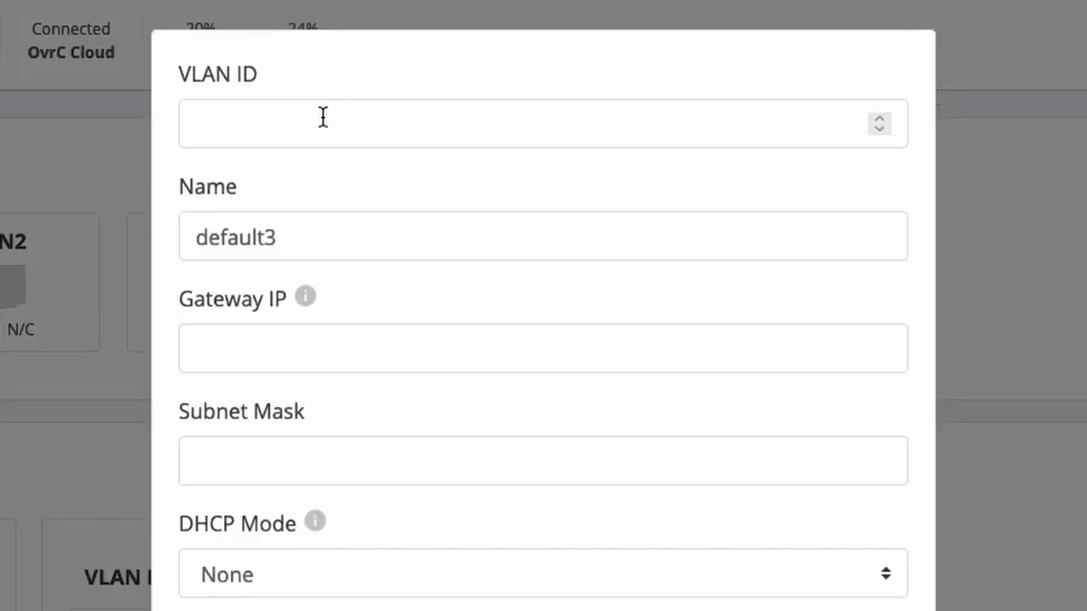
left_click(322, 122)
type("200")
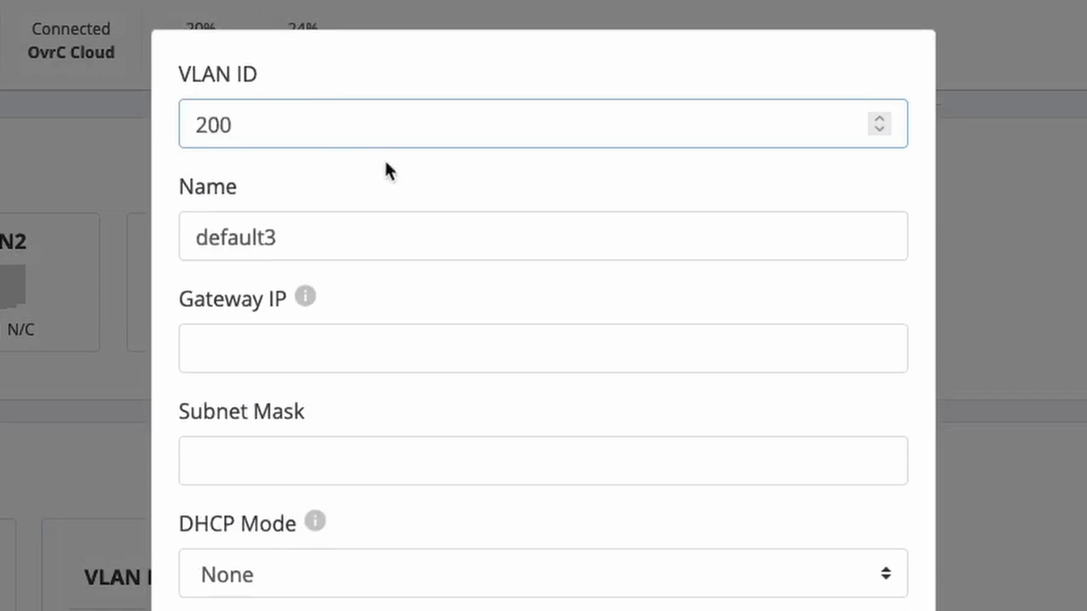
key("Tab")
type("Human")
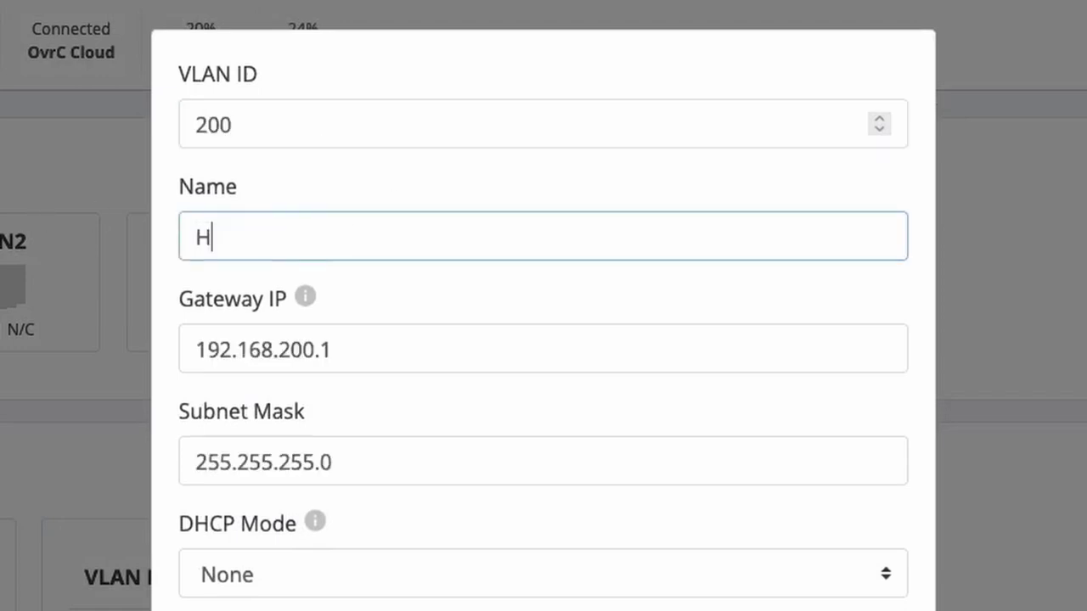
type(" Resources")
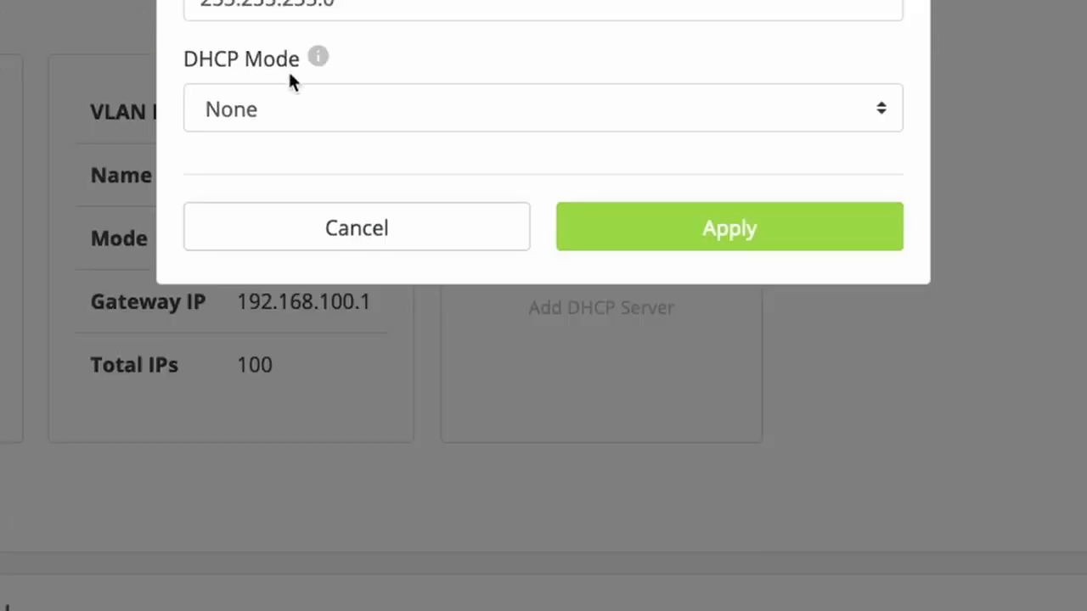
left_click(286, 102)
left_click(254, 136)
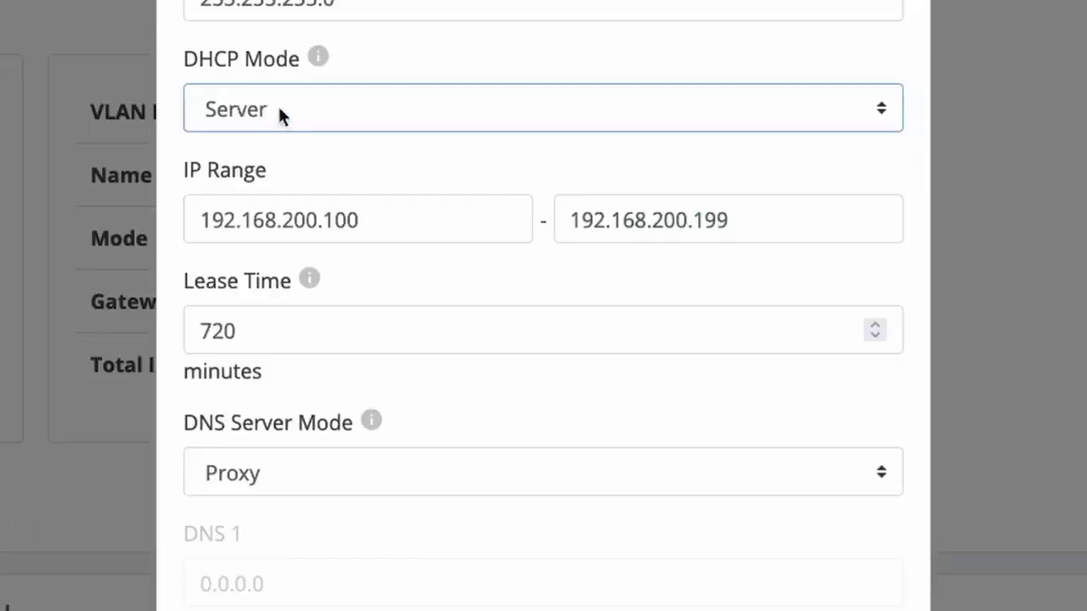
scroll(543, 305, "down", 3)
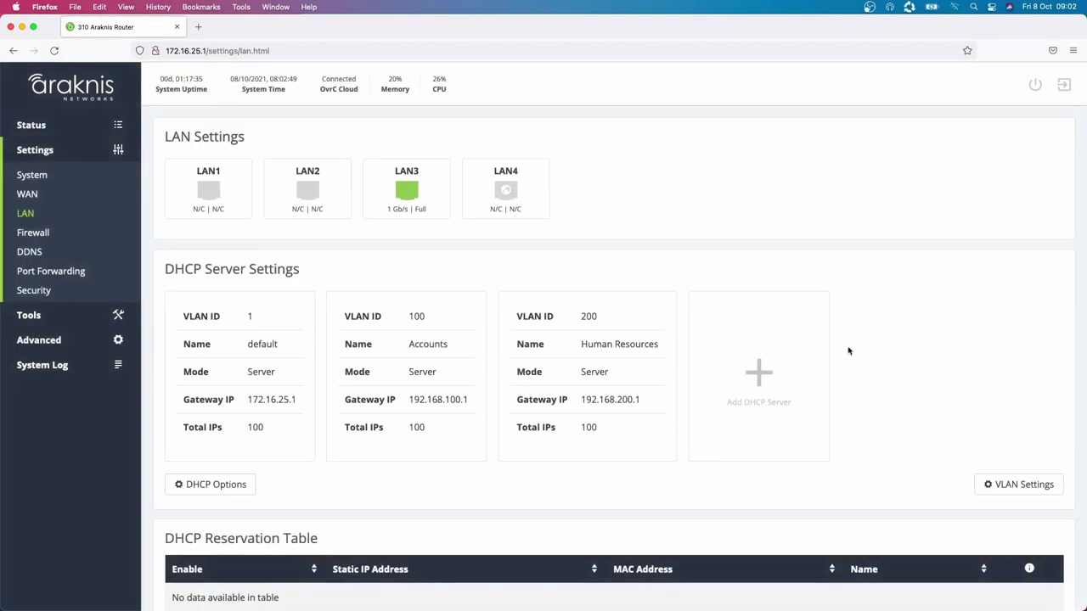
- Add a Server-mode DHCP server for VLAN 254, replacing the default4 name, and apply
left_click(759, 374)
left_click(469, 124)
type("254")
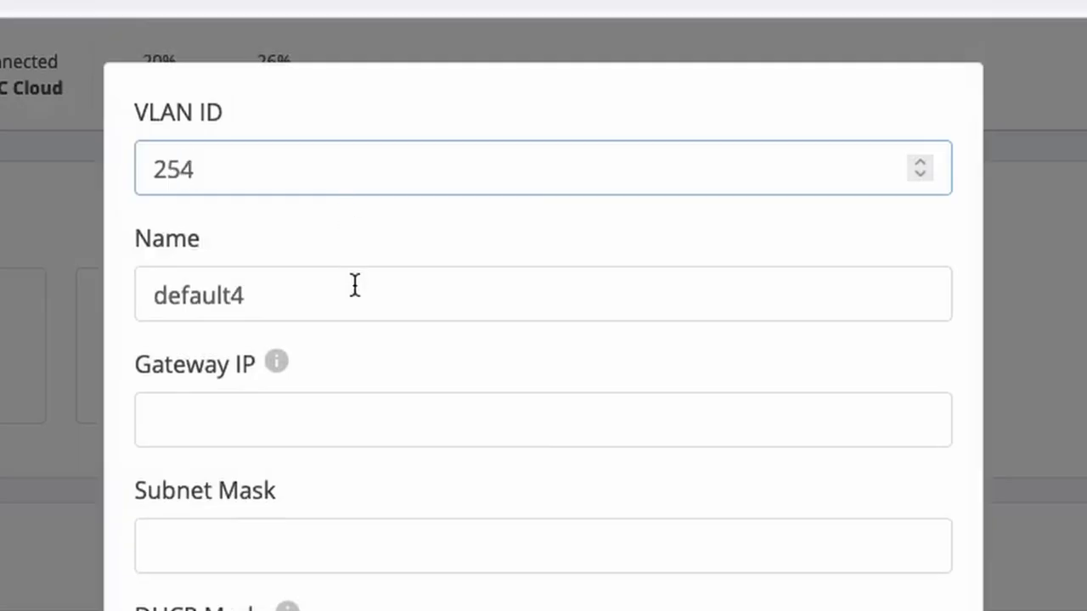
left_click(185, 281)
double_click(184, 281)
left_click(235, 343)
left_click(206, 353)
scroll(644, 189, "down", 3)
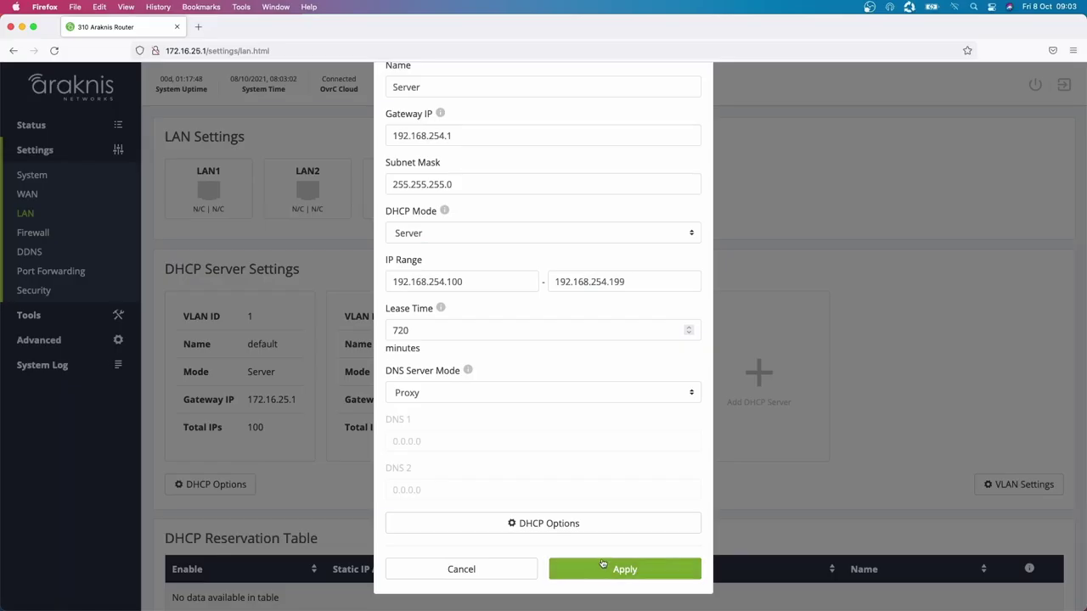
left_click(603, 565)
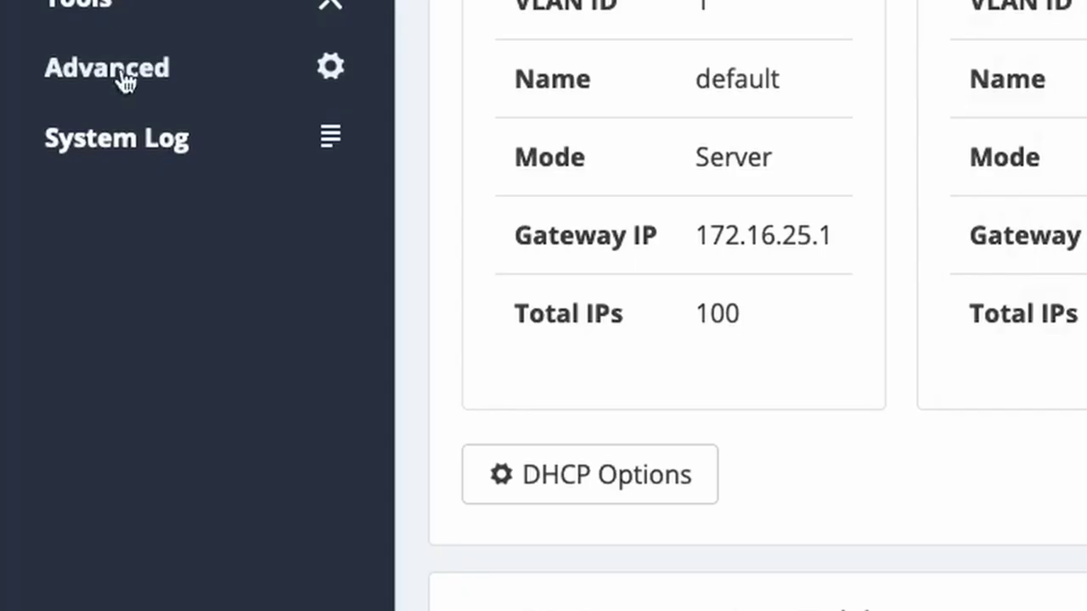
- In Advanced > VLANs, set LAN3 to Tagged for VLANs 100, 200 and 254
left_click(126, 75)
left_click(96, 254)
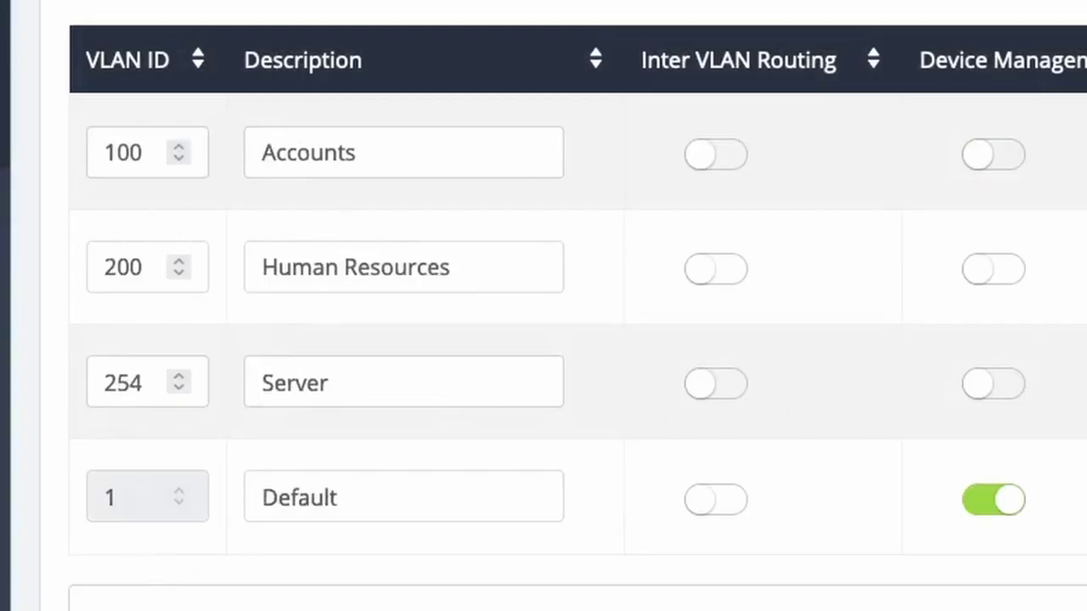
left_click(670, 61)
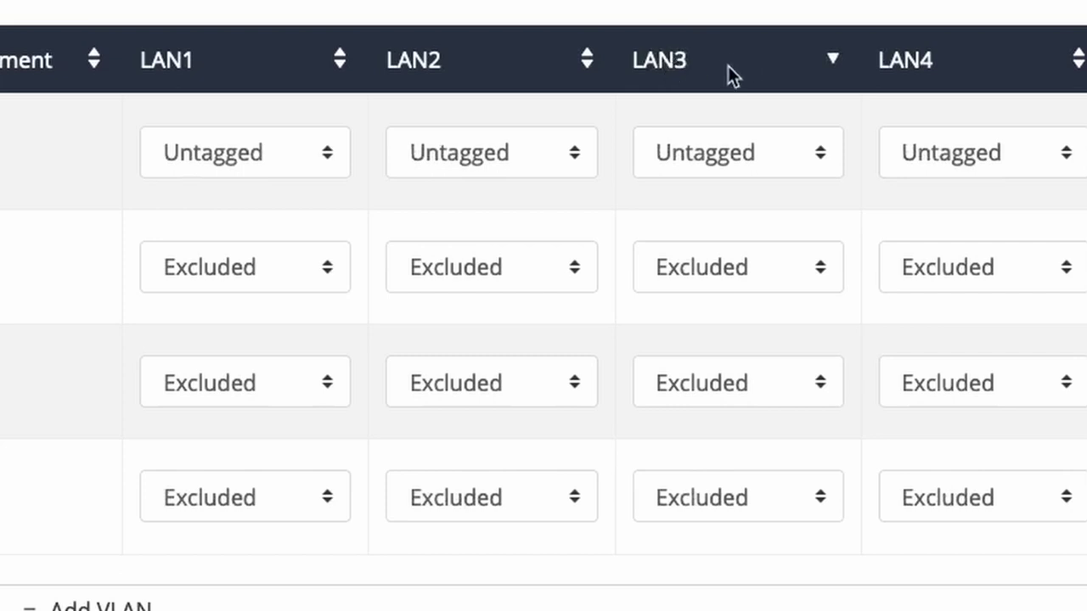
left_click(734, 268)
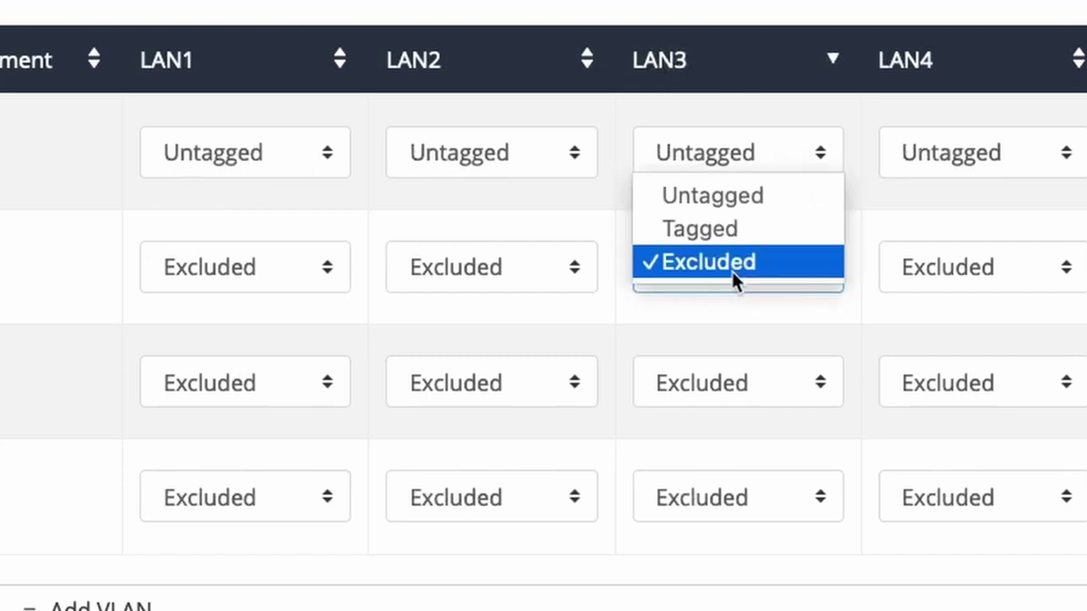
left_click(721, 230)
left_click(717, 379)
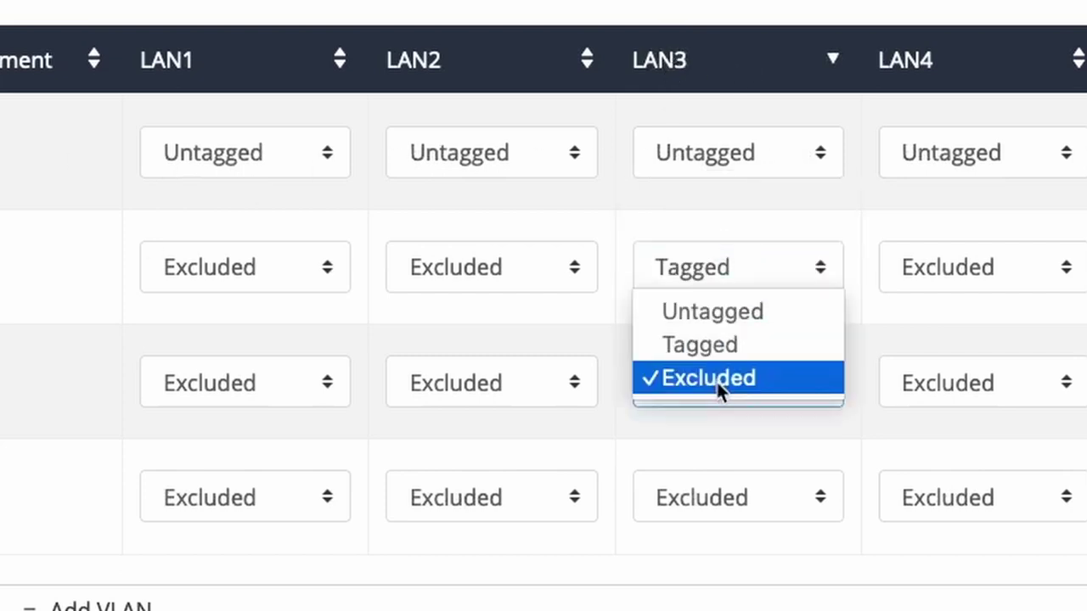
left_click(701, 343)
left_click(719, 497)
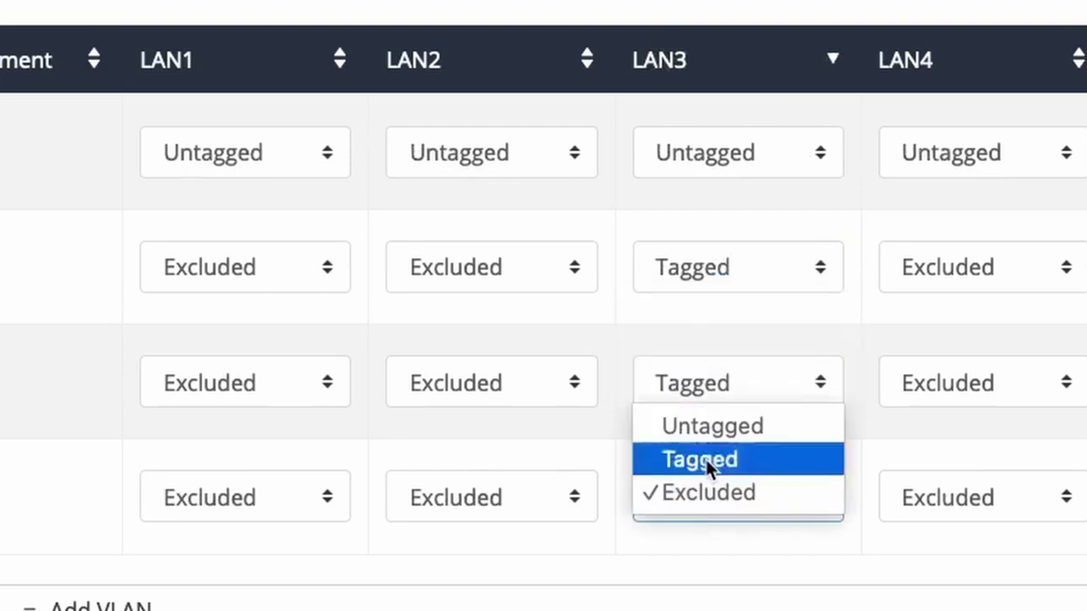
left_click(705, 459)
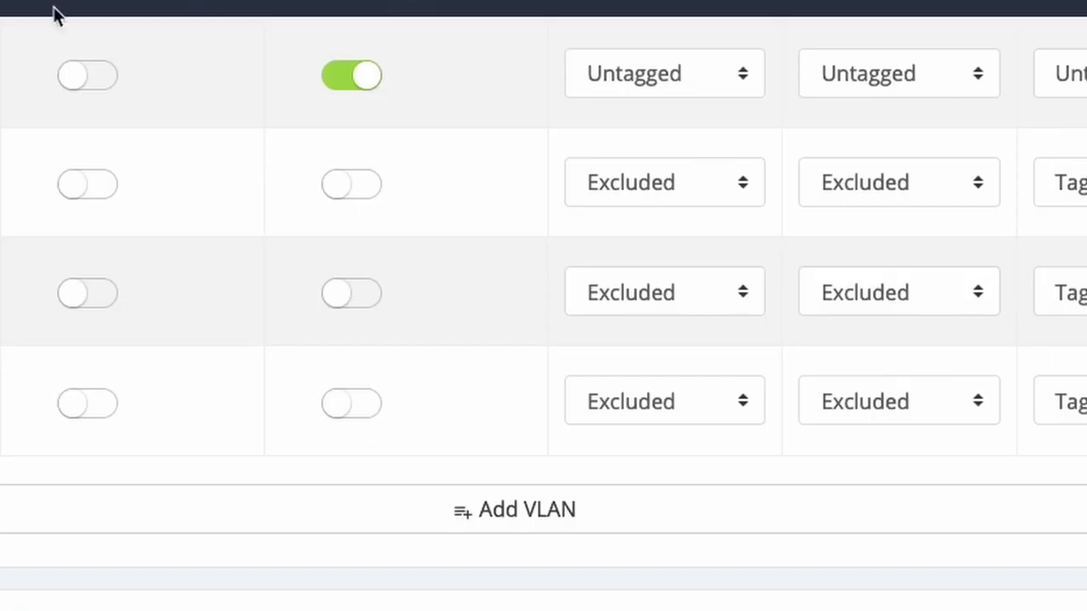
- Exclude LAN2 from VLAN 1 and tag LAN2 for VLAN 200
left_click(881, 82)
left_click(854, 131)
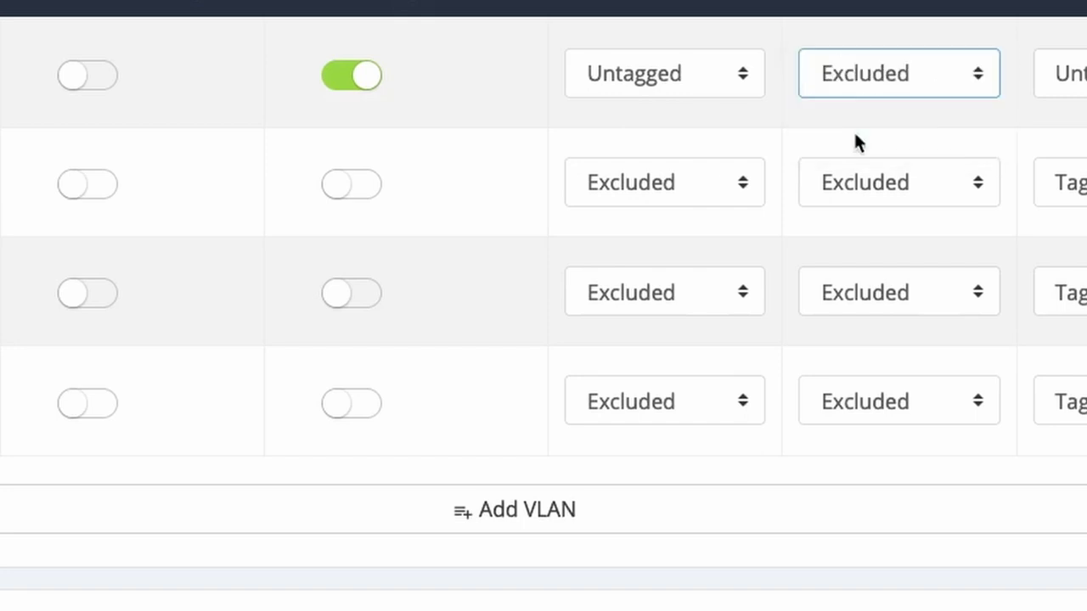
left_click(851, 285)
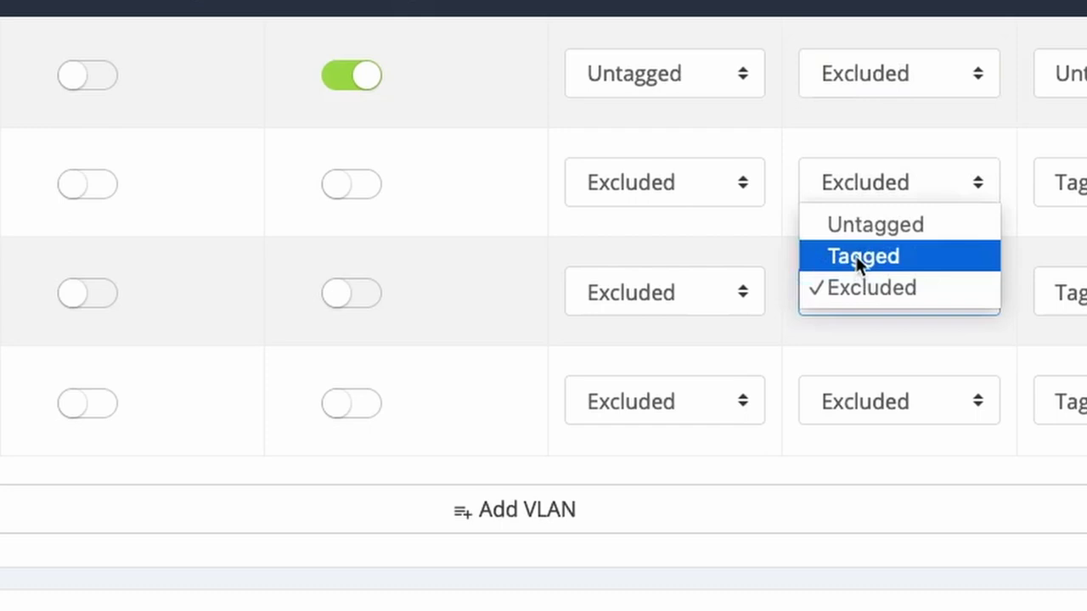
left_click(856, 256)
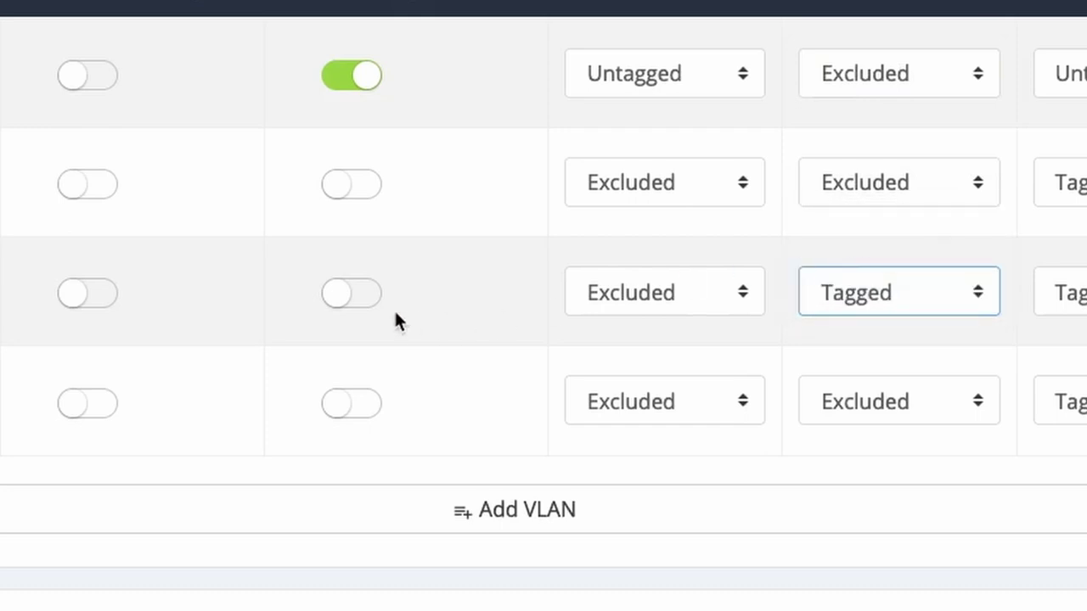
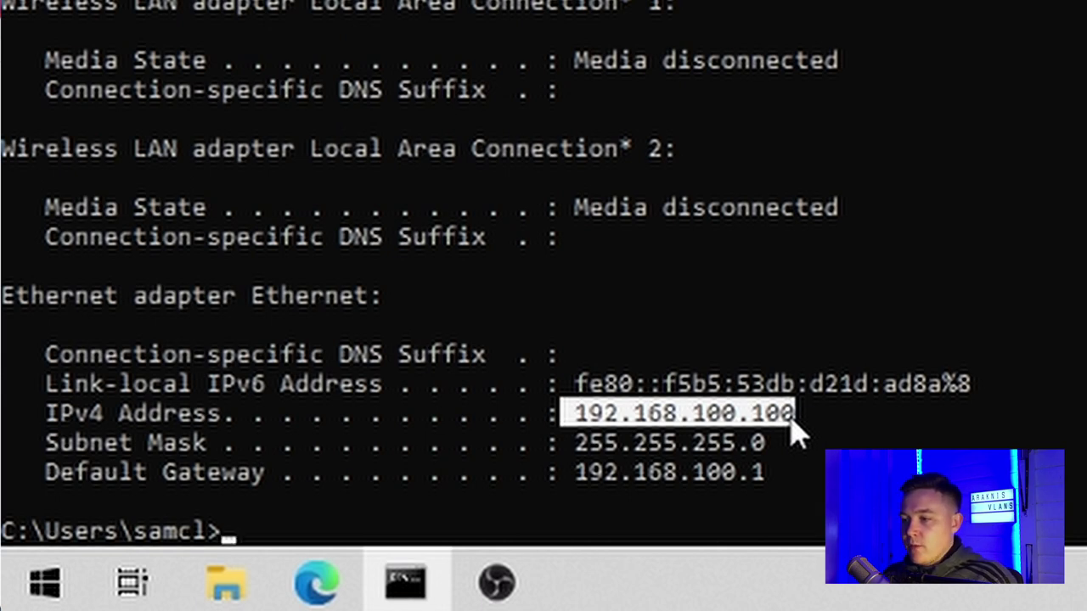
- Ping 192.168.100.101 and gateway 192.168.100.1 continuously, stopping each to show successful statistics
type("ping -t ")
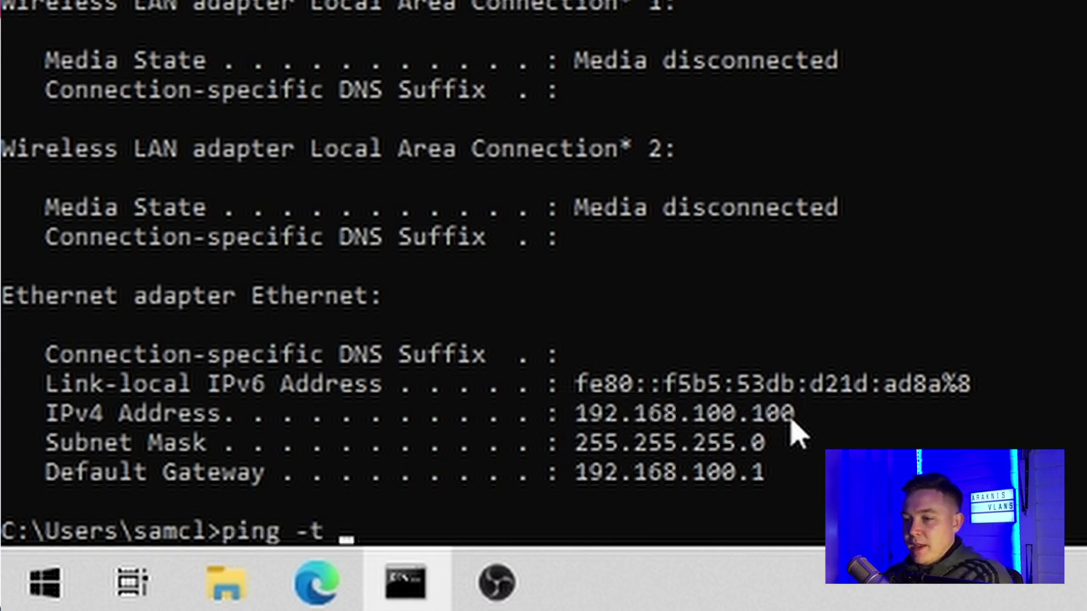
type("192.168.100.101")
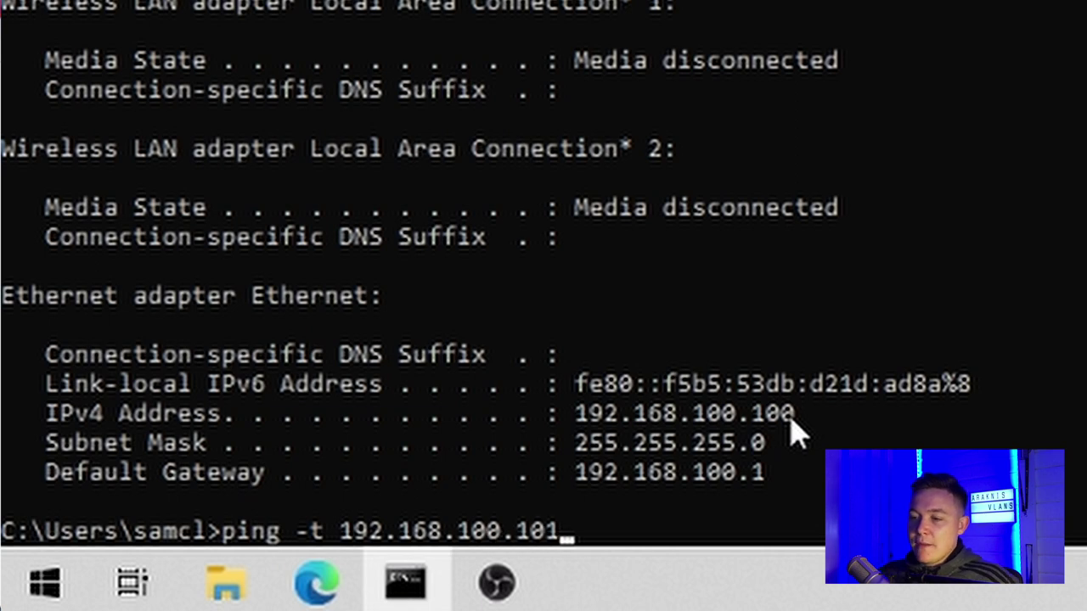
key("Return")
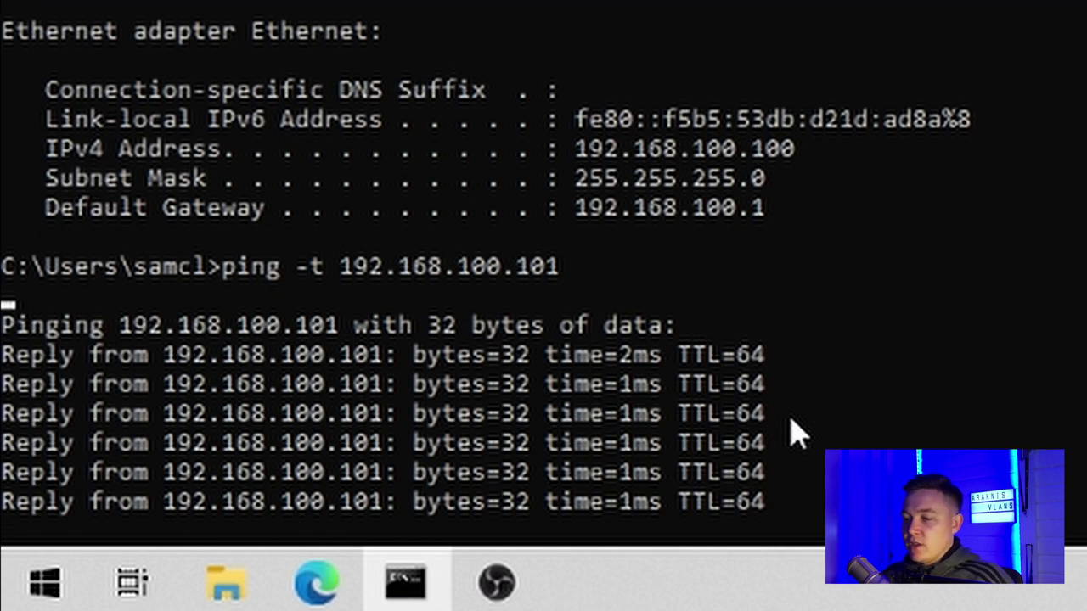
key("ctrl+c")
type("ping -t 192.")
type("168.100.1")
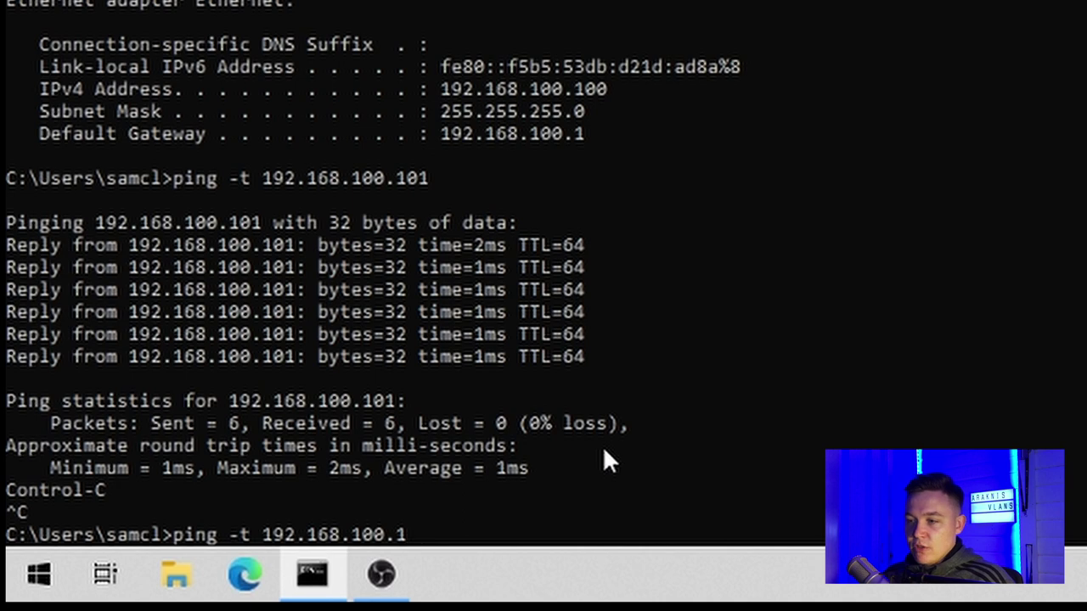
key("Return")
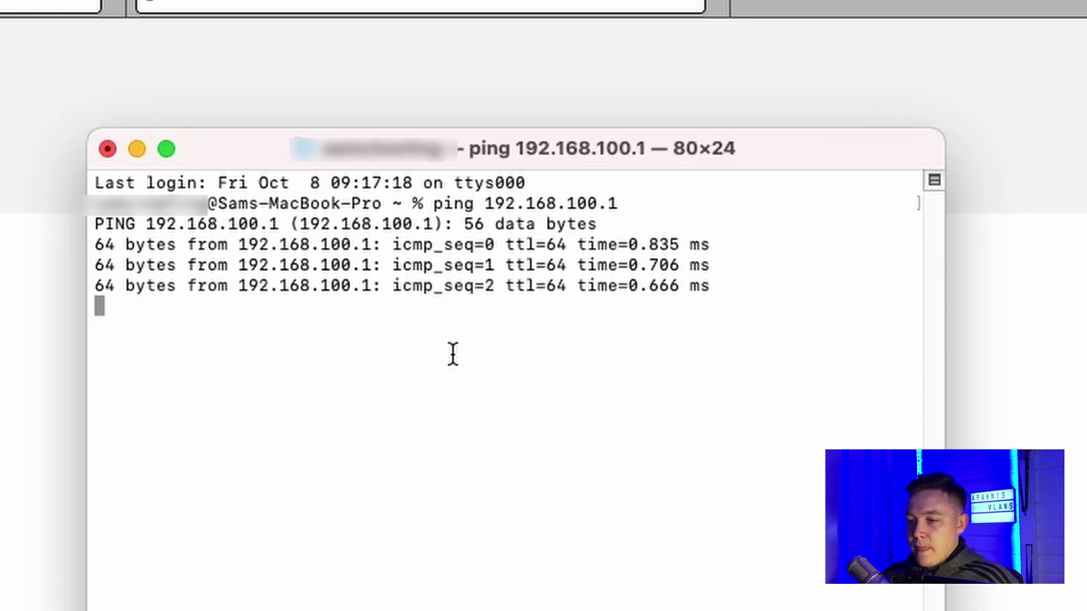
key("ctrl+c")
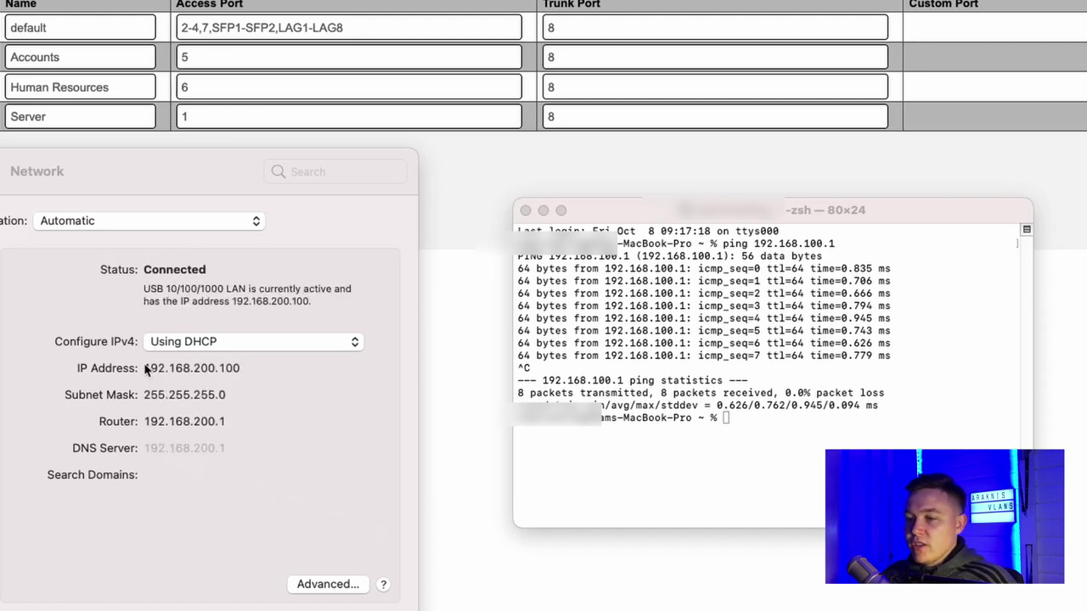
- Ping the Mac's address 192.168.200.100 on the other VLAN and see it time out
left_click_drag(146, 369, 246, 368)
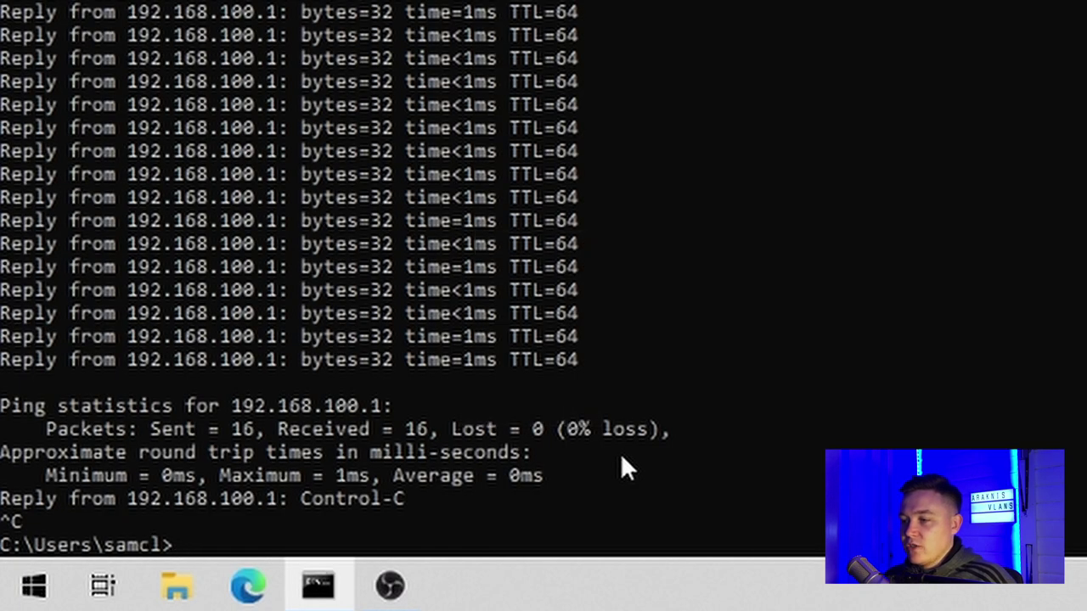
type("p")
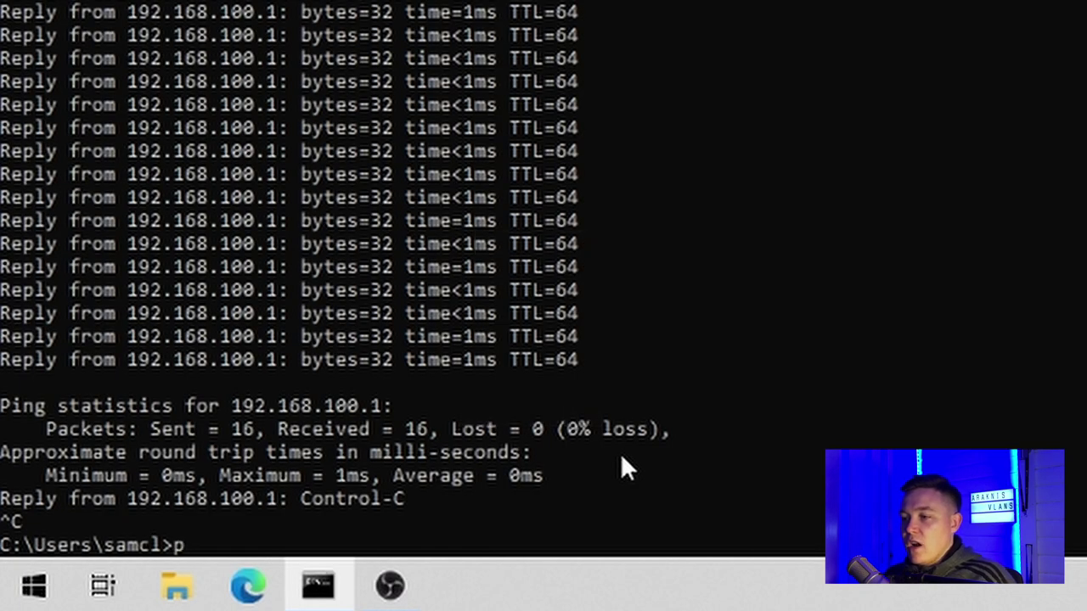
type("ing 192.168.200.100")
key("Return")
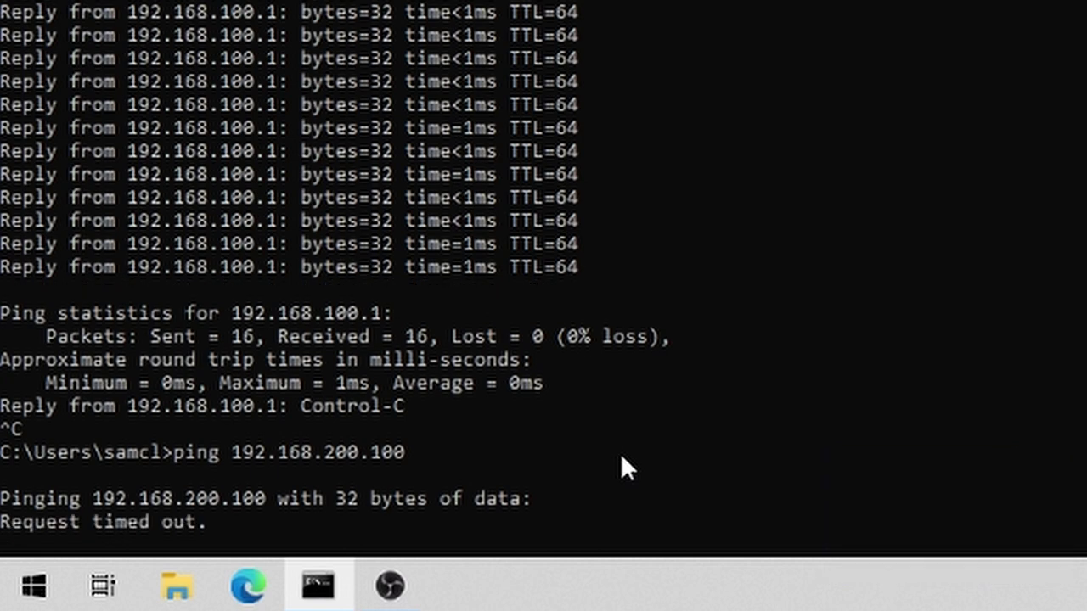
key("ctrl+c")
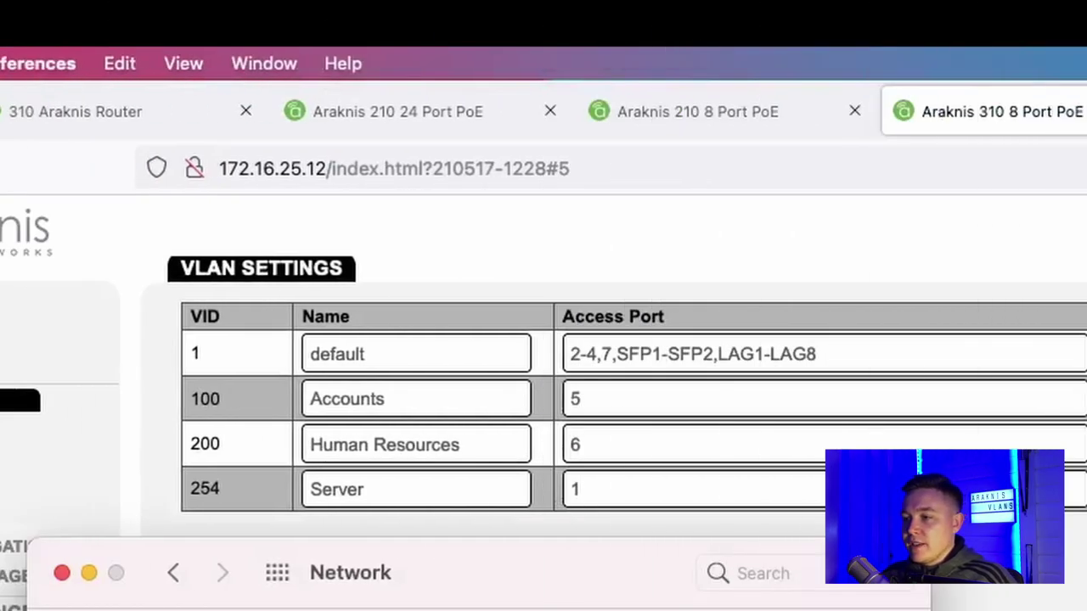
- Open the router at 192.168.200.1 in a new browser tab and log in as admin
key("super+Tab")
key("super+t")
type("192.168")
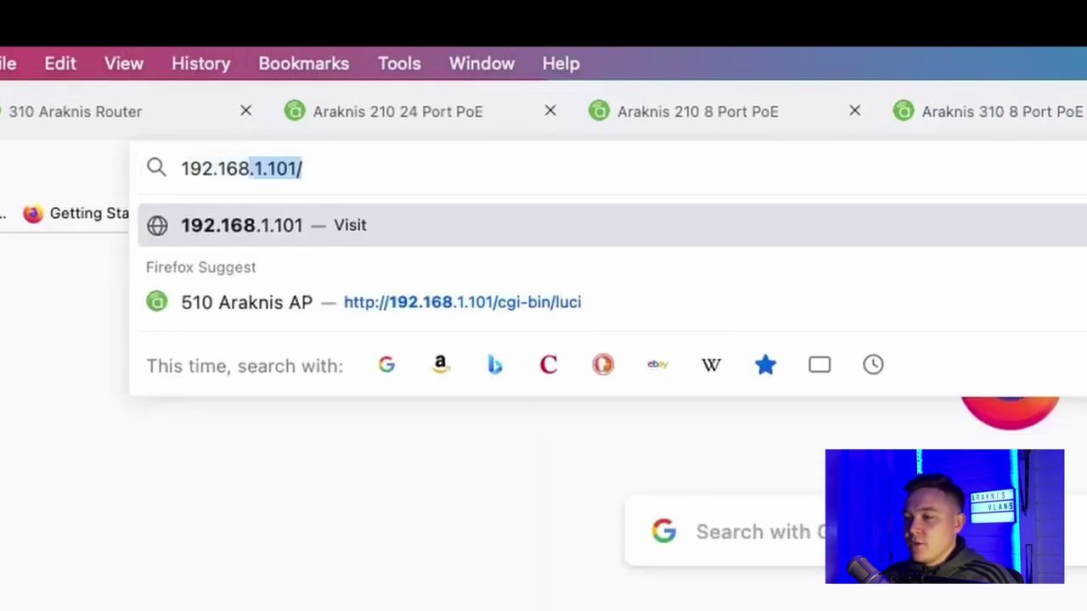
type(".200.1")
key("Return")
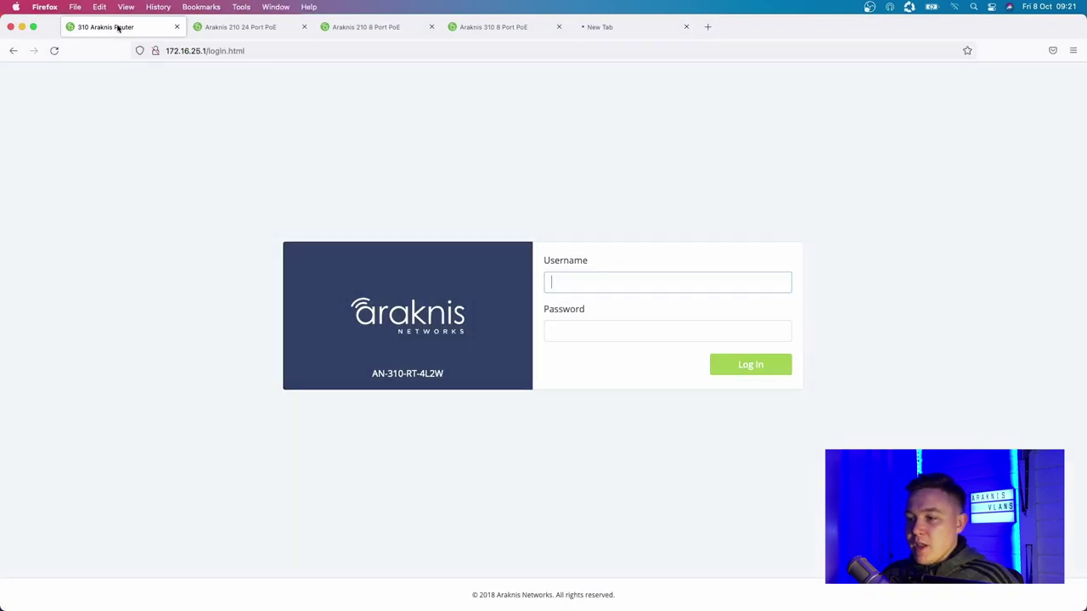
left_click(624, 284)
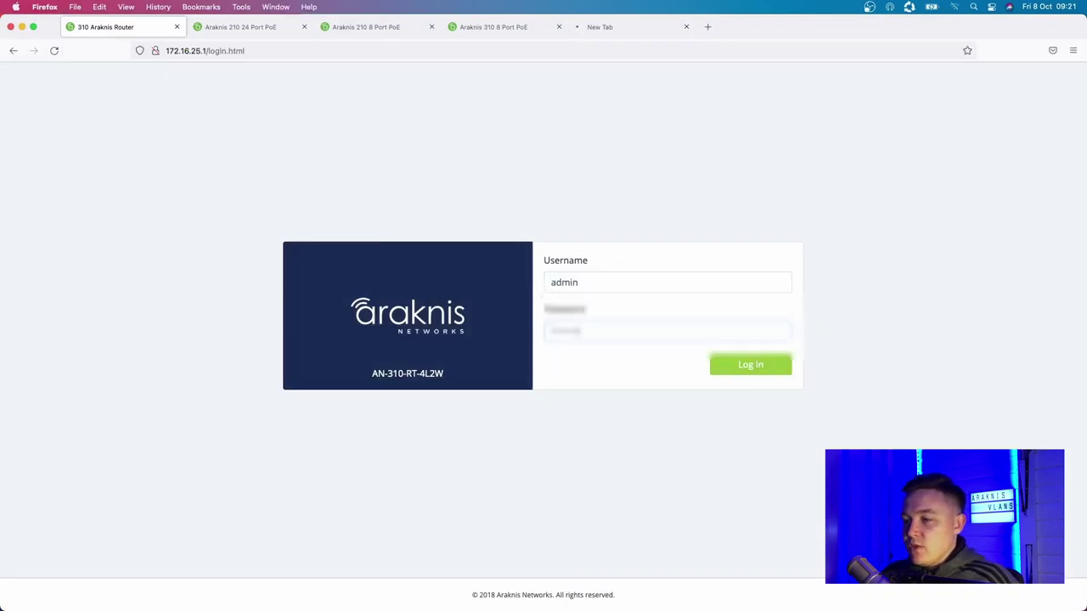
key("Return")
- Enable Human Resources VLAN device management on Advanced > VLANs, save, confirm the reload, and refresh
left_click(38, 262)
left_click(143, 344)
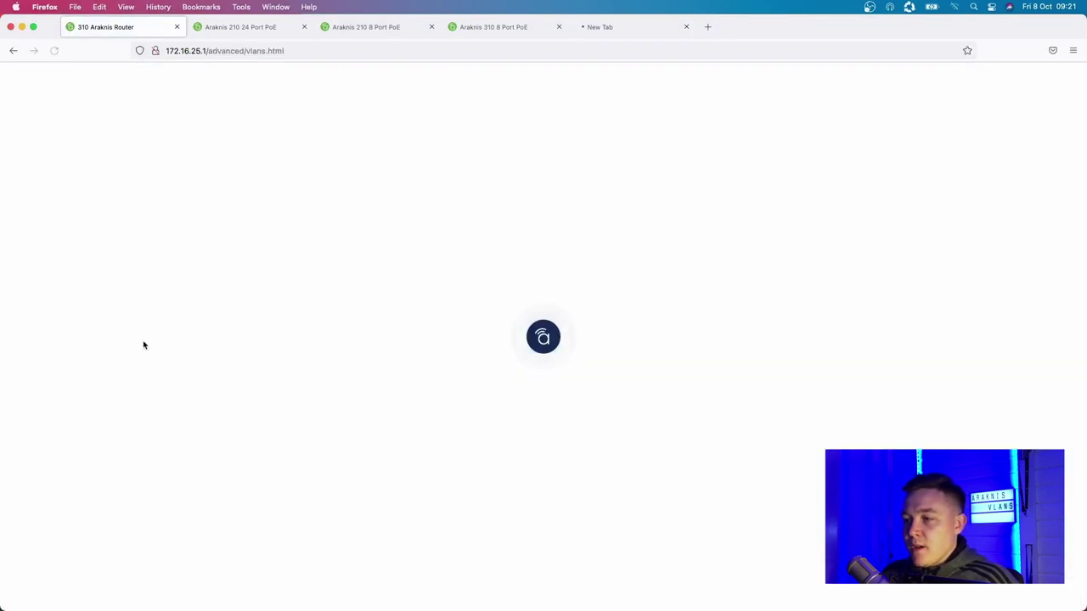
left_click(543, 300)
left_click(1022, 446)
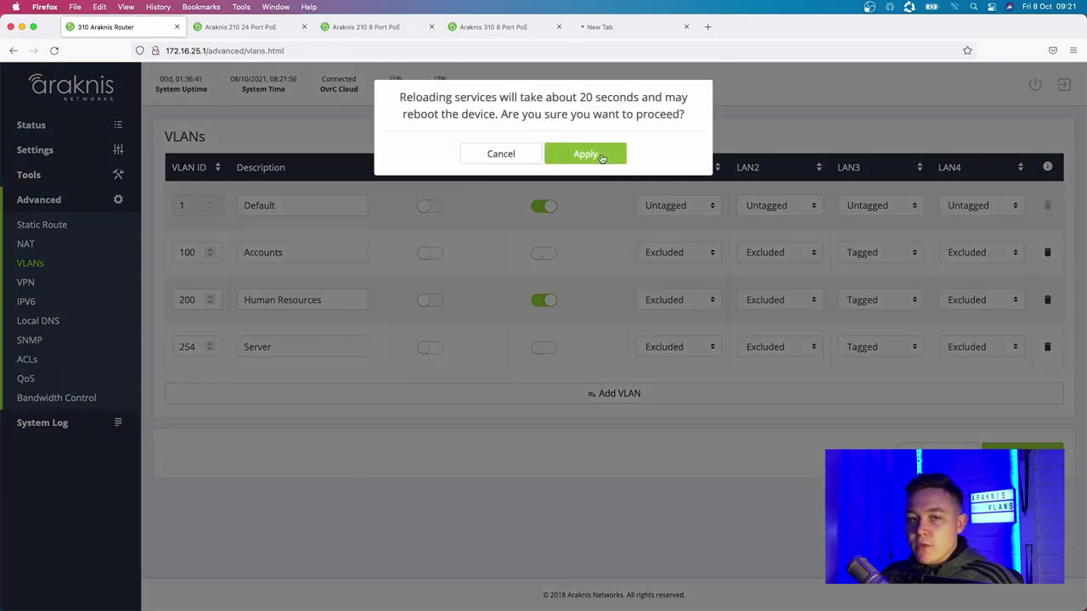
left_click(586, 153)
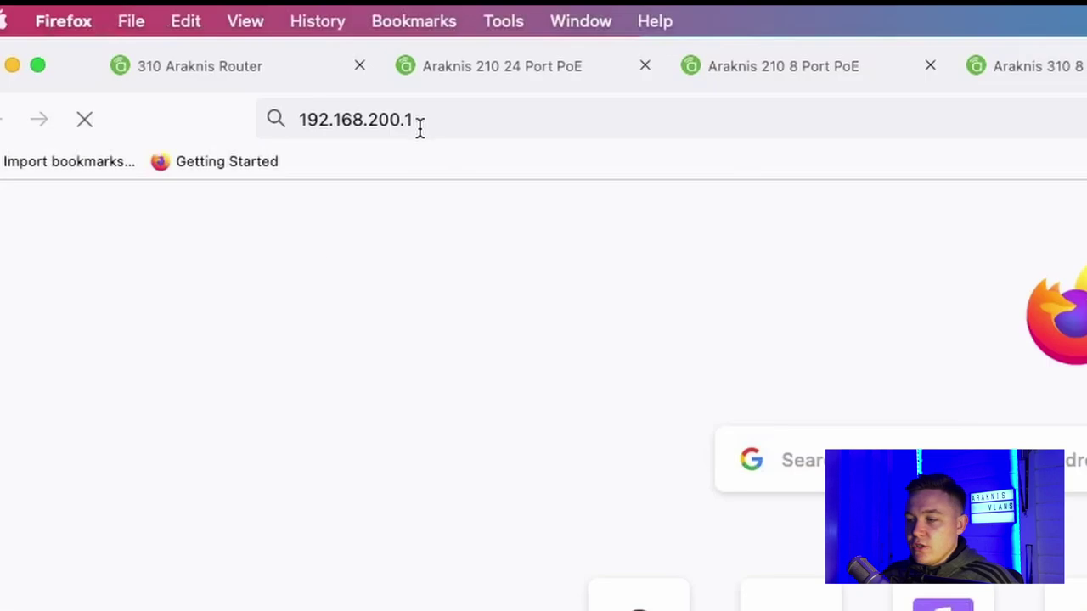
left_click(204, 50)
key("Return")
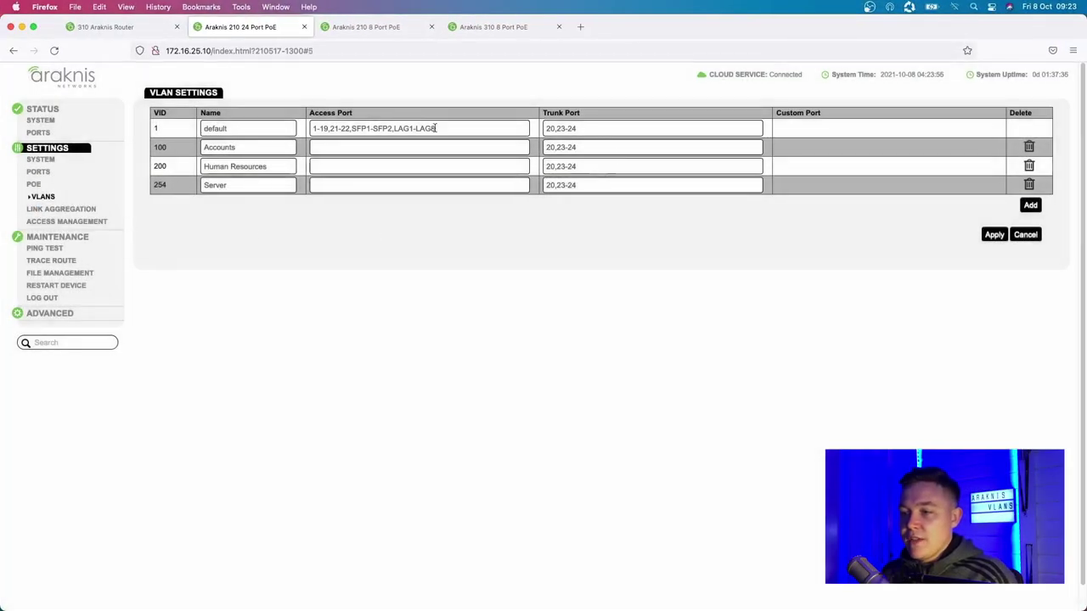
- Make port 20 a default VLAN access port and apply, leaving trunks on ports 23-24 only
left_click(427, 127)
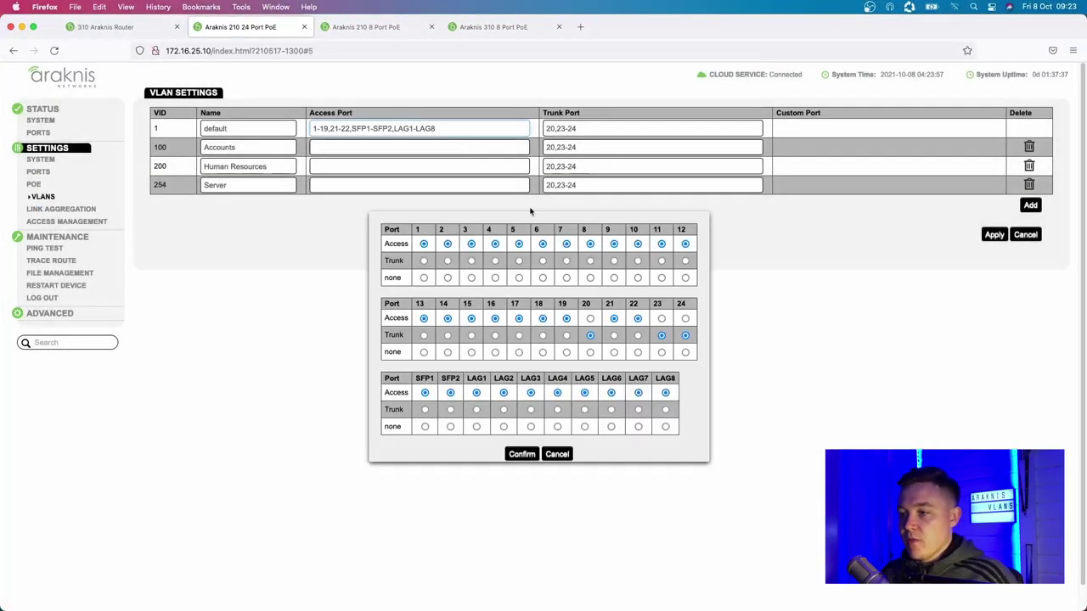
left_click(590, 319)
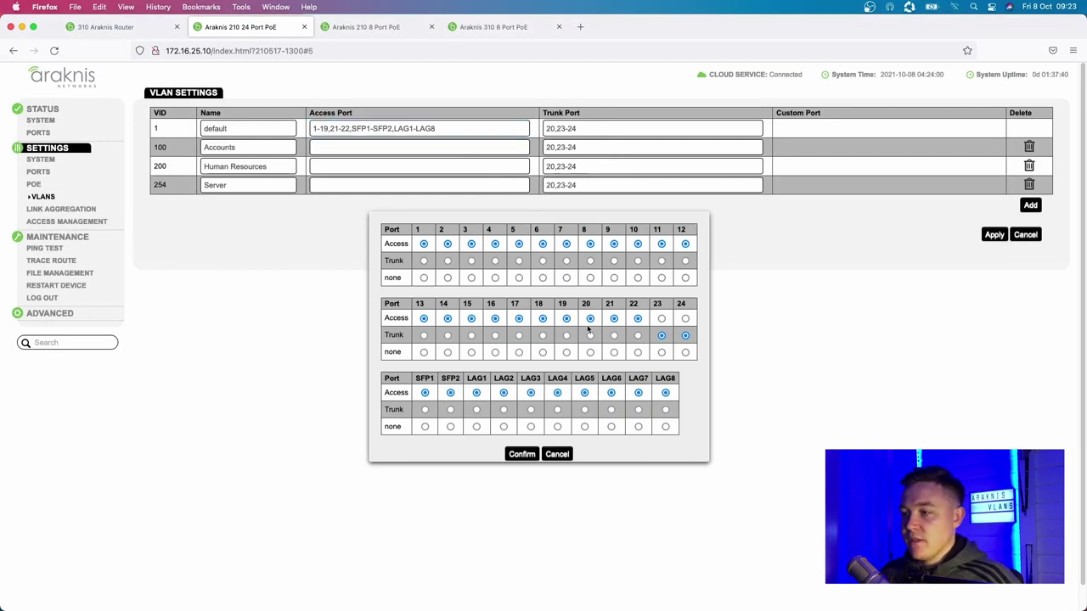
left_click(522, 454)
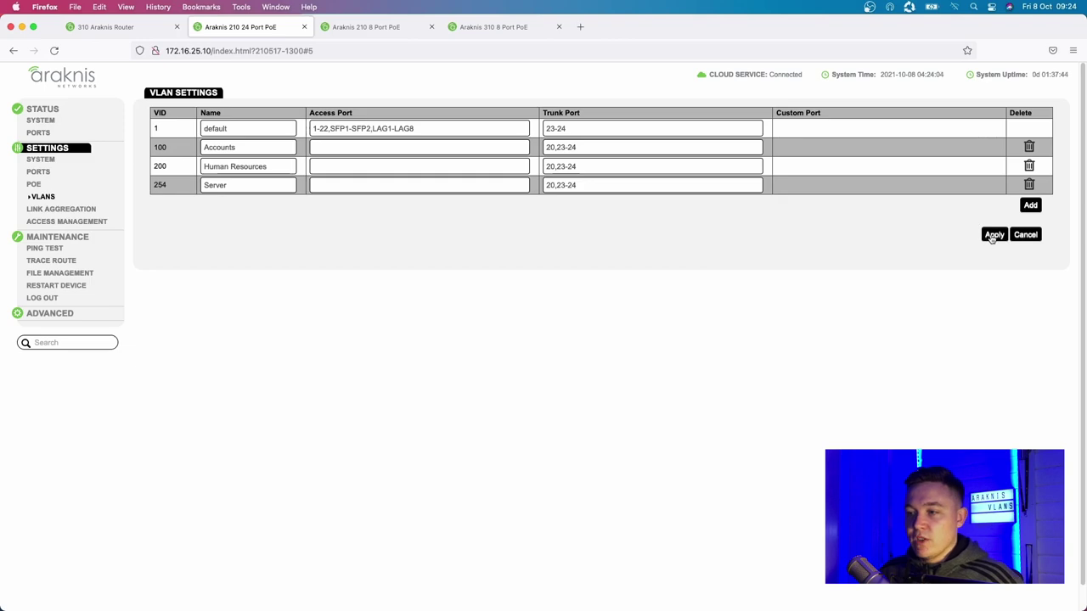
left_click(993, 236)
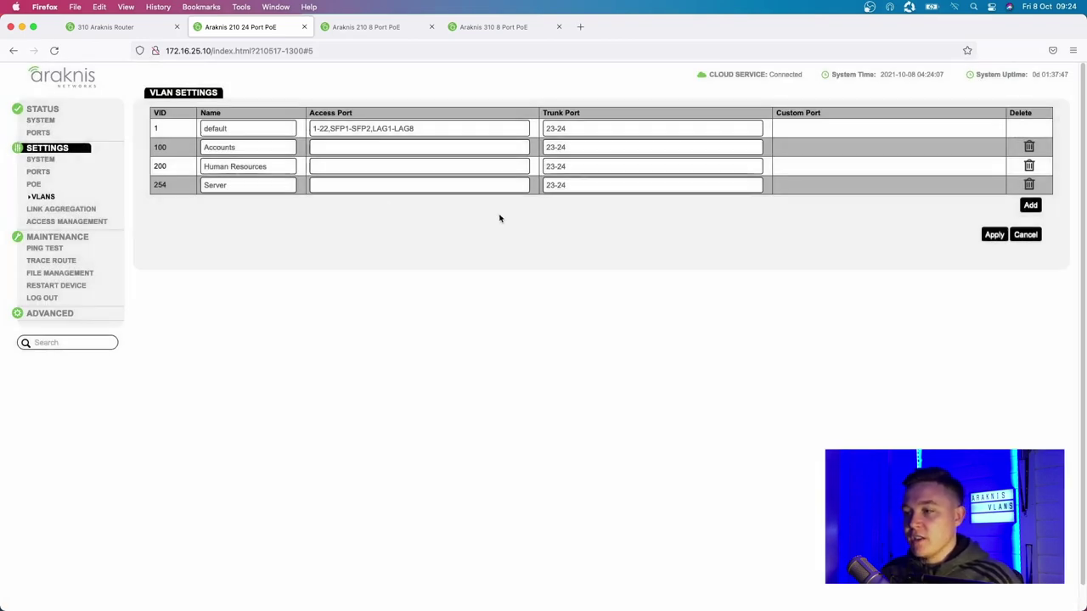
key("ctrl+Tab")
left_click(559, 128)
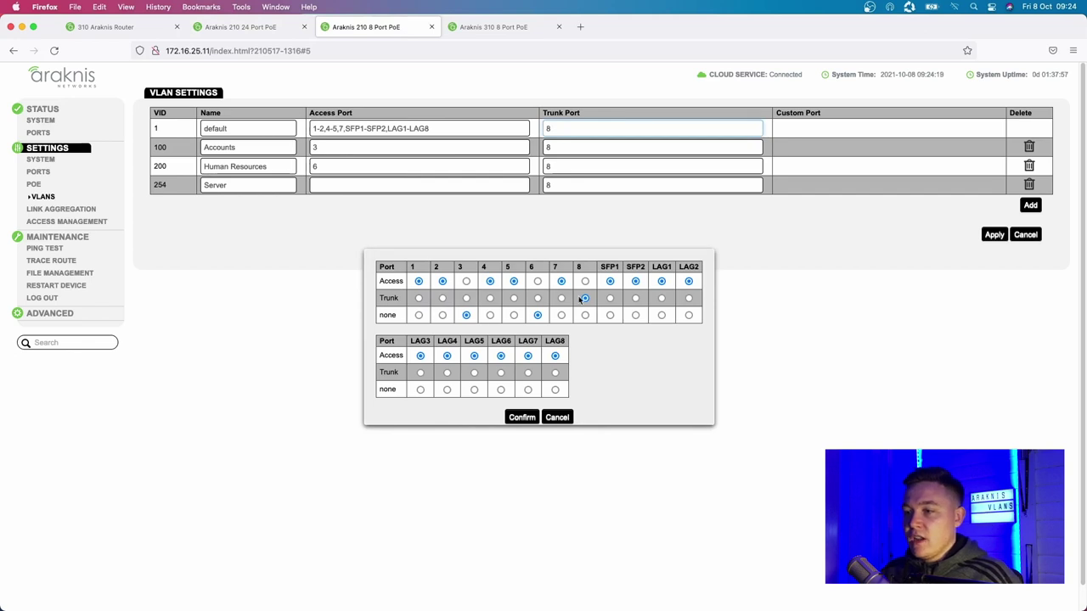
- Add port 2 as a trunk port on the default and Accounts VLANs
left_click(442, 298)
left_click(519, 417)
left_click(643, 151)
left_click(443, 298)
left_click(521, 417)
- Add port 2 as a trunk on the Human Resources and Server VLANs and apply the settings
left_click(556, 161)
left_click(442, 298)
left_click(521, 417)
left_click(556, 185)
left_click(443, 298)
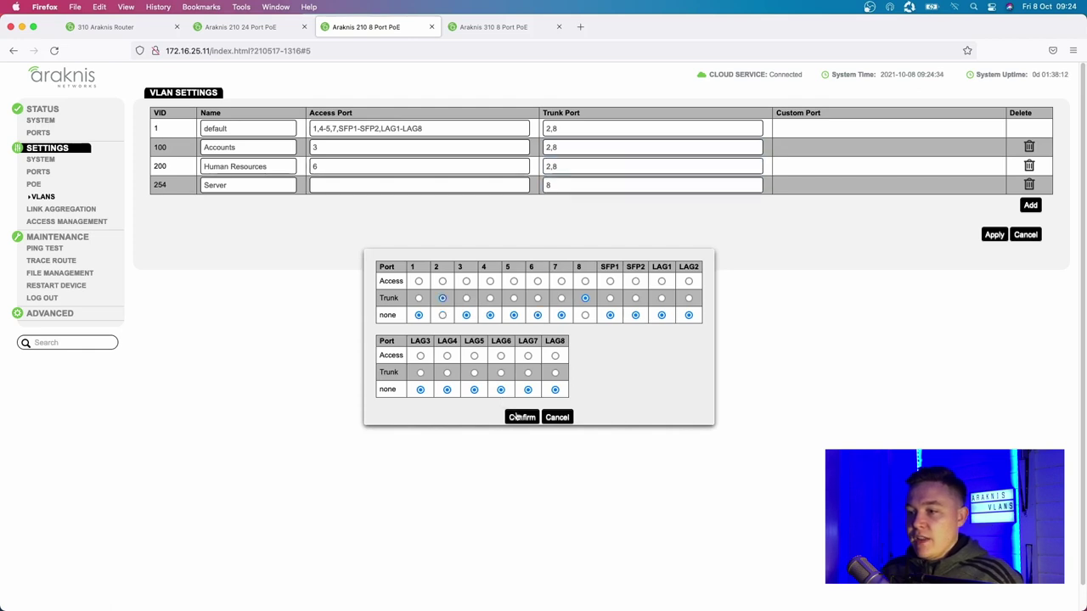
left_click(519, 417)
left_click(994, 235)
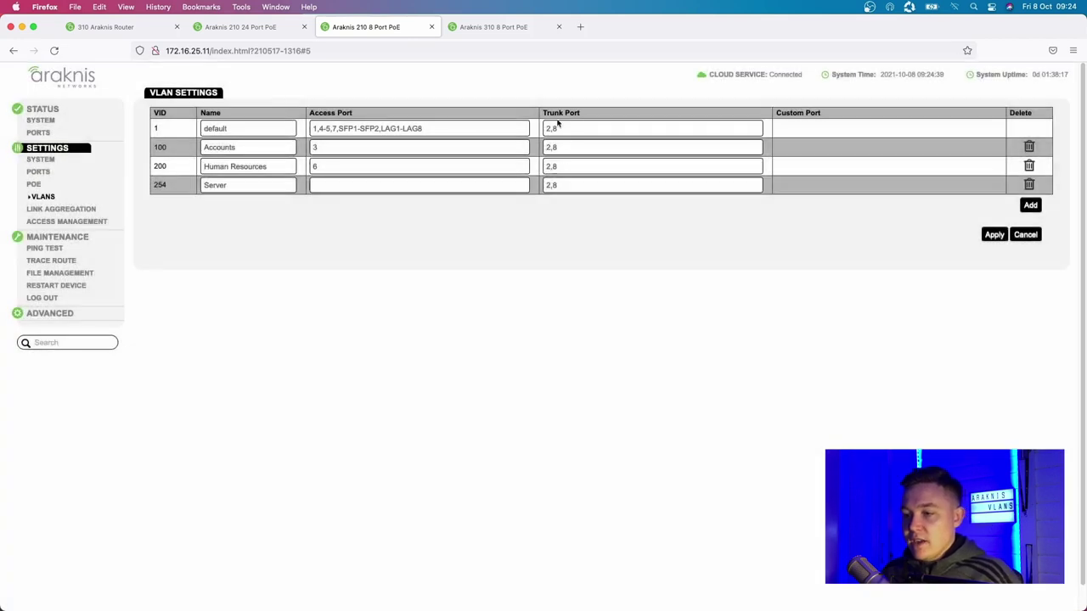
left_click(493, 26)
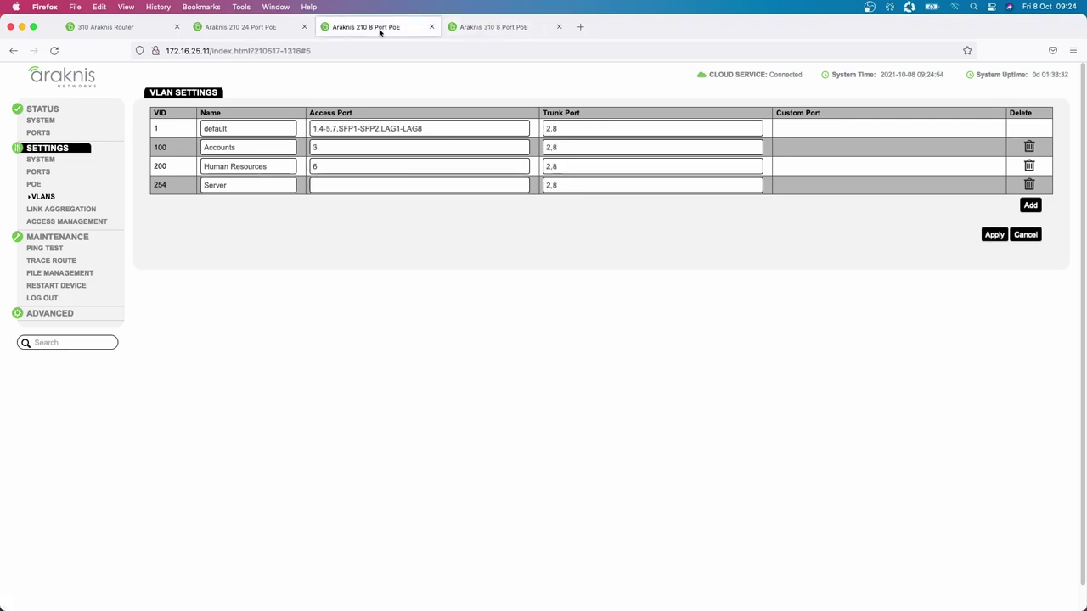
- Review and confirm the trunk port selections for a VLAN and the Server VLAN on the 310 switch
left_click(654, 128)
left_click(586, 558)
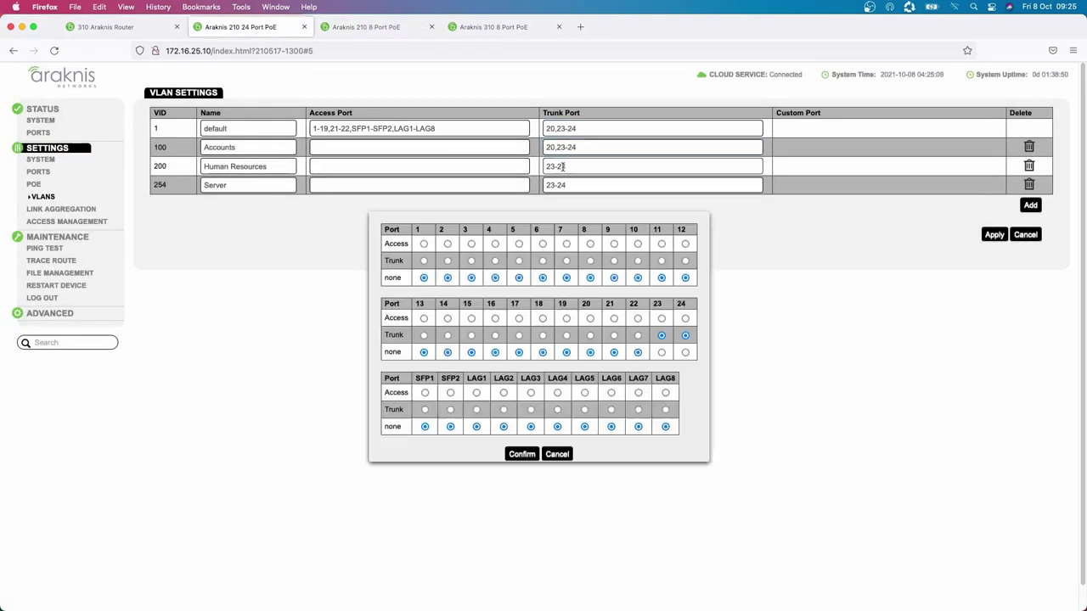
left_click(552, 184)
left_click(521, 454)
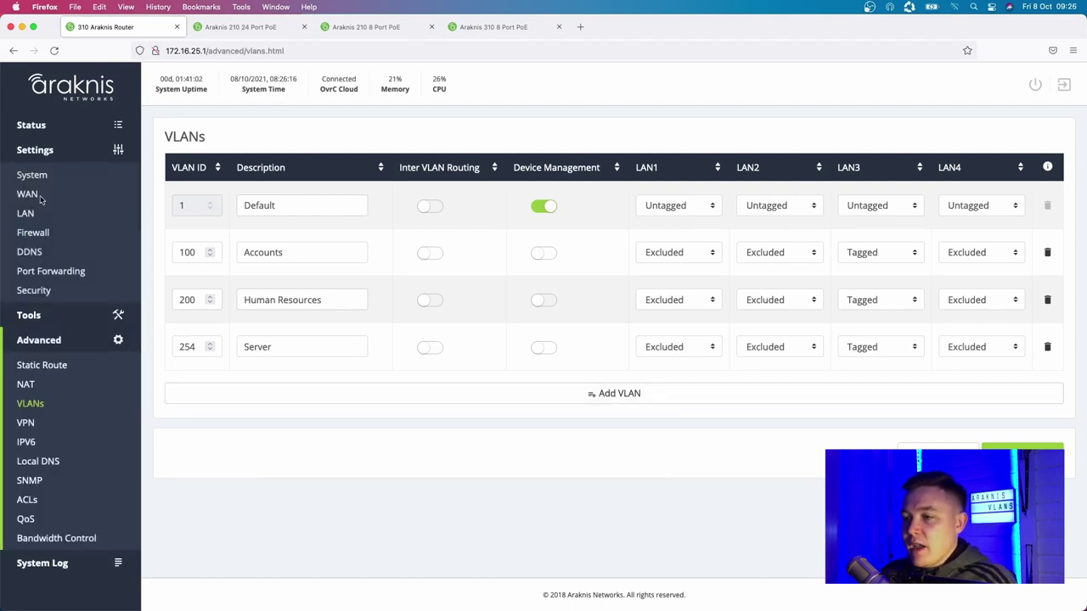
- Locate the Raspberry Pi server's row in the router's Status > Clients & Services list
left_click(31, 125)
left_click(41, 168)
scroll(450, 400, "down", 10)
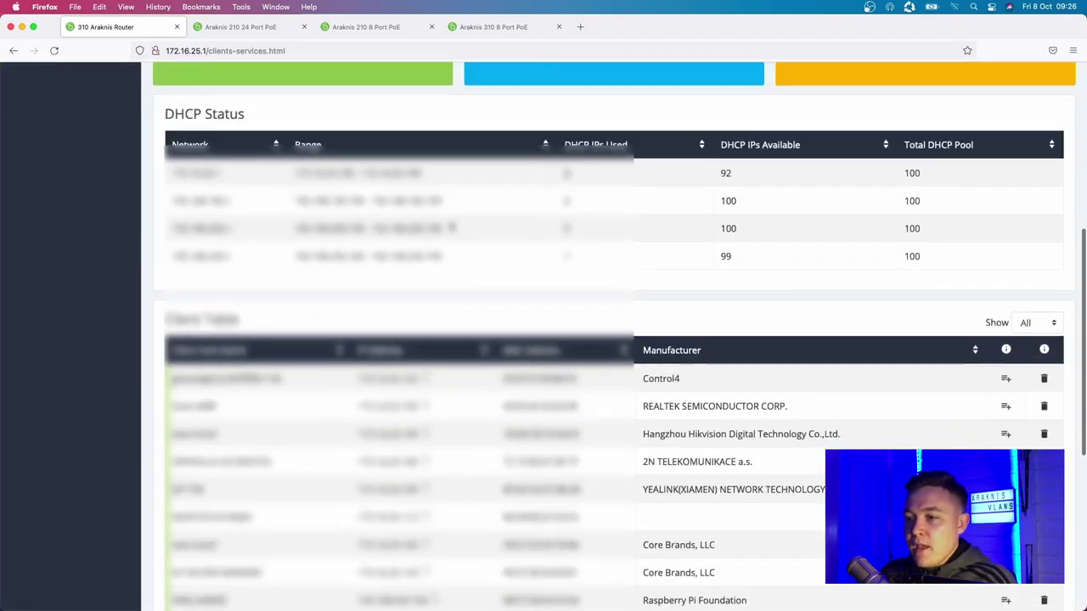
left_click_drag(320, 425, 776, 412)
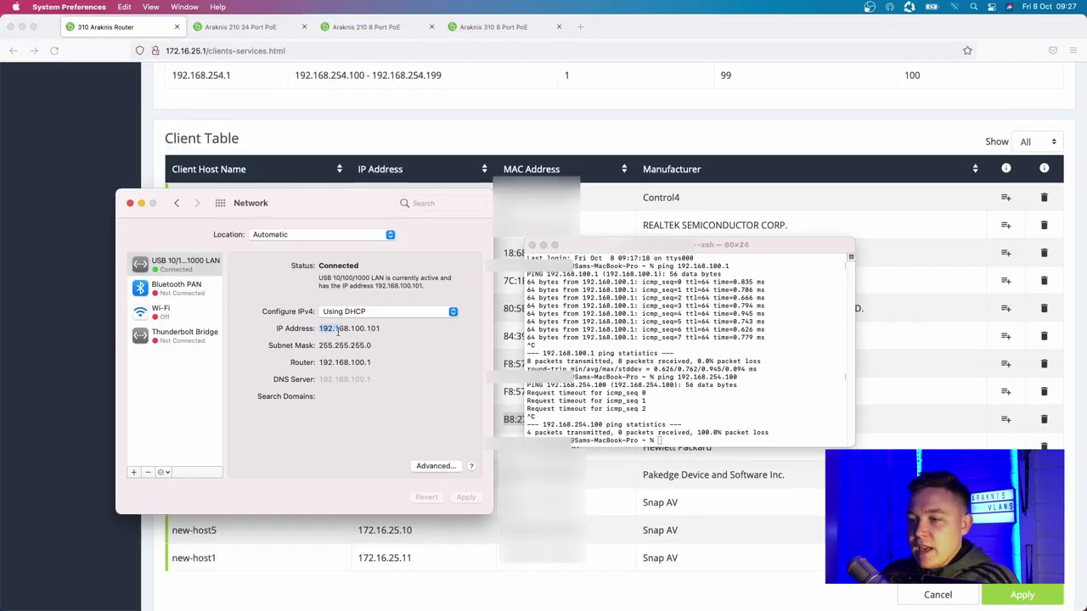
- Rerun the ping to 192.168.254.100, see it time out, and return to Advanced > VLANs
key("super+Tab")
key("Up")
key("Return")
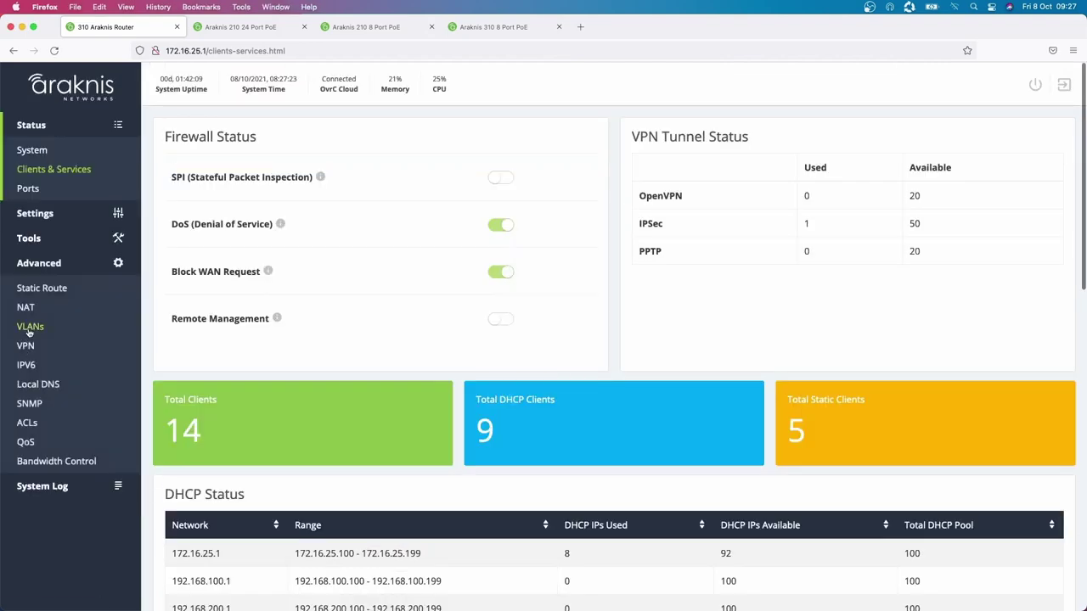
left_click(34, 324)
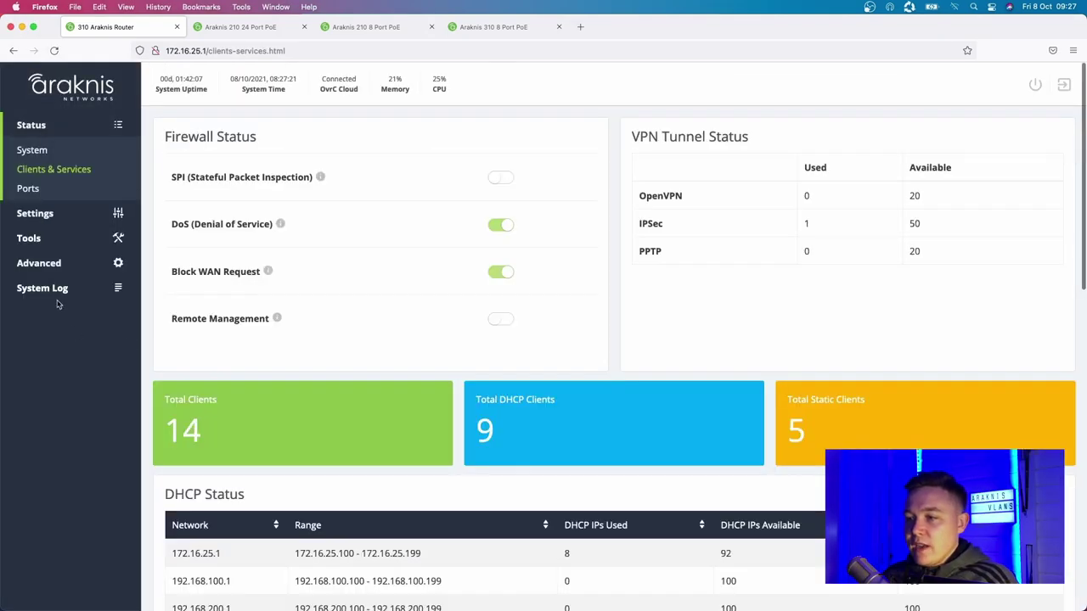
left_click(38, 263)
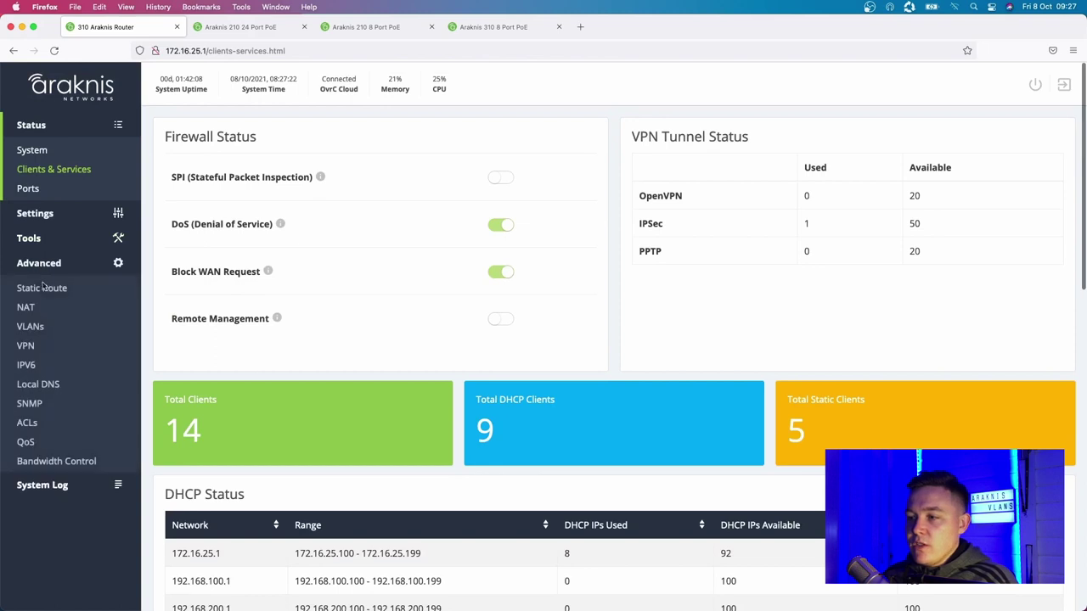
left_click(29, 329)
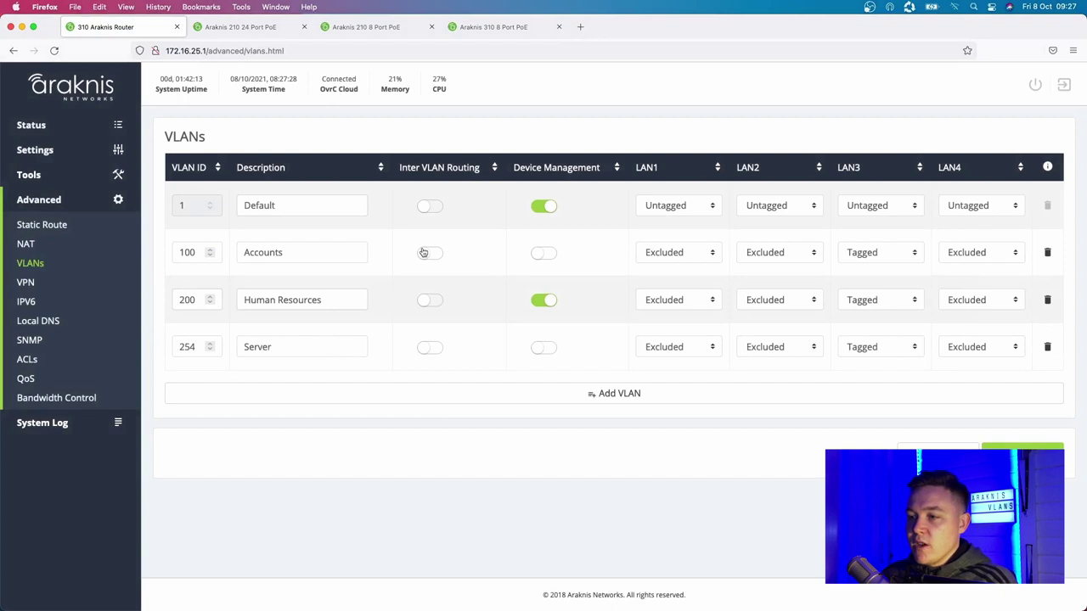
- Turn on inter-VLAN routing for VLANs 100, 200 and 254, then apply and confirm the reload
left_click(420, 254)
left_click(428, 300)
left_click(429, 347)
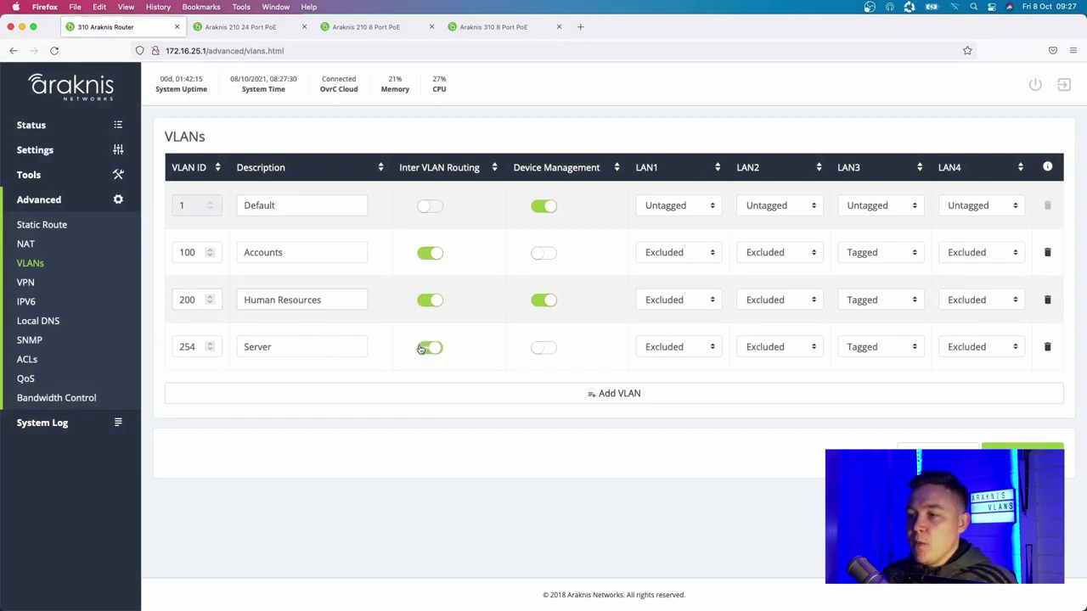
left_click(993, 447)
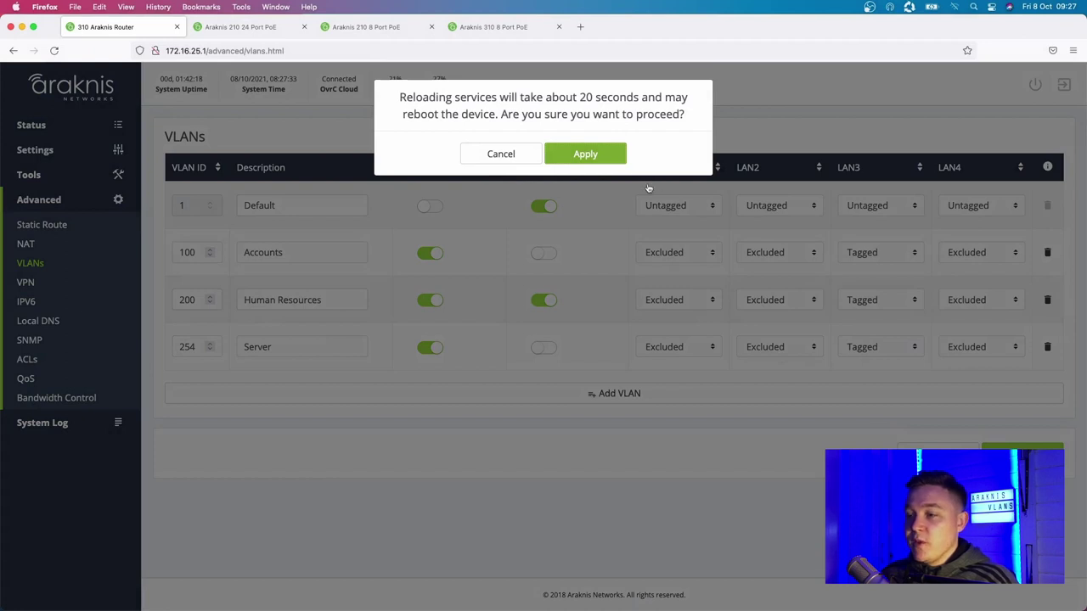
key("Return")
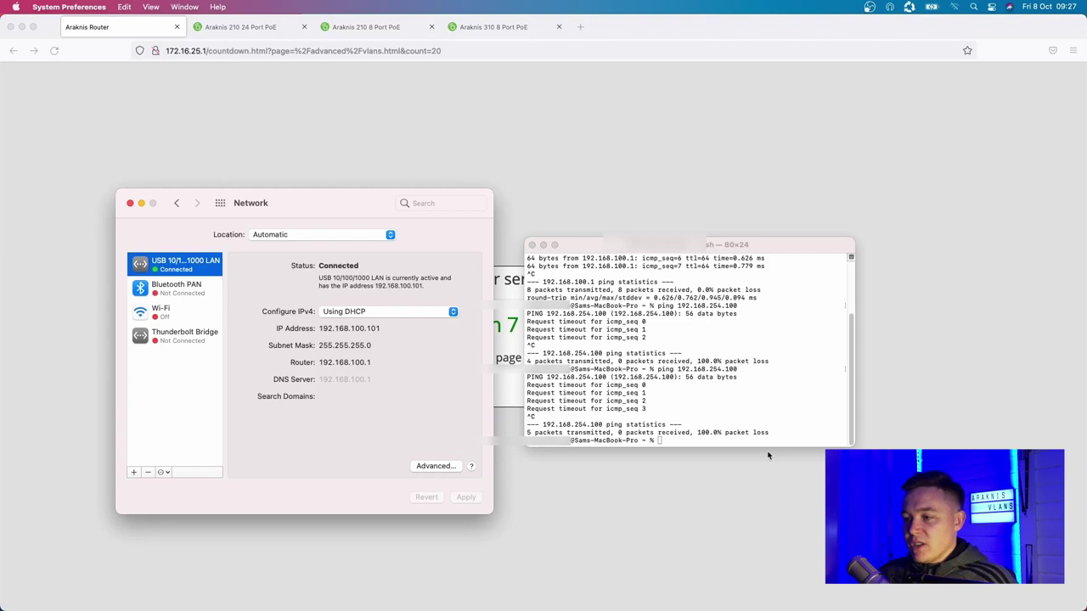
- Rerun ping 192.168.254.100 in Terminal and highlight the successful replies
key("Up")
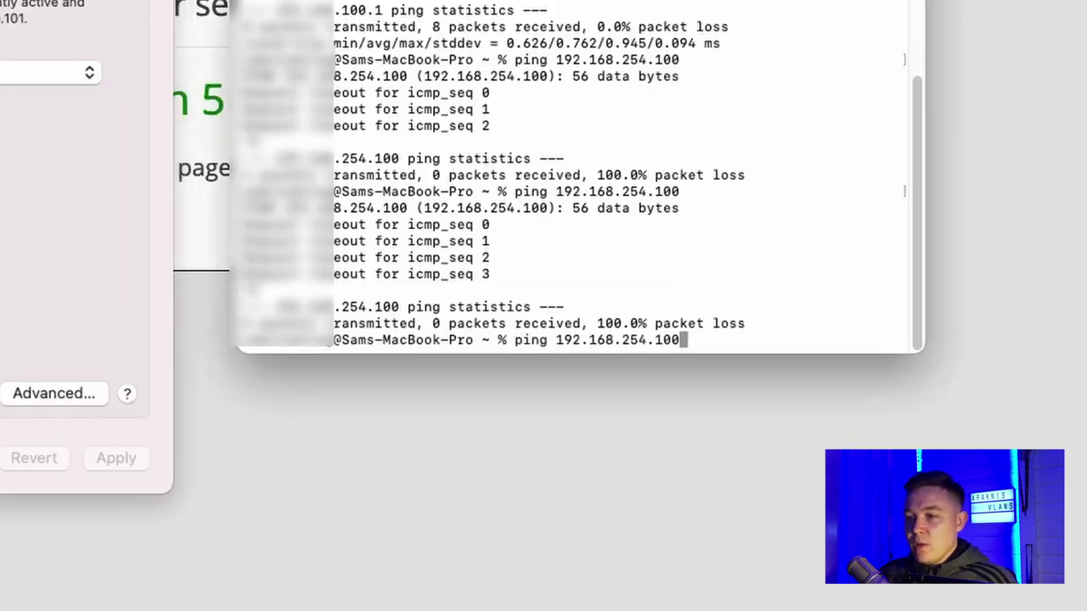
key("Return")
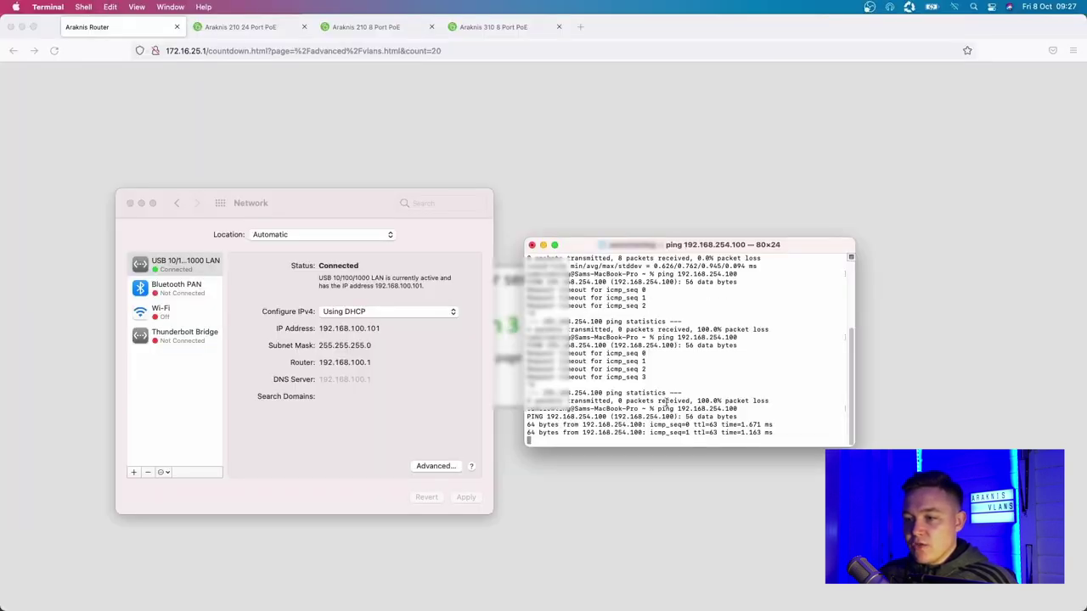
left_click_drag(243, 290, 655, 323)
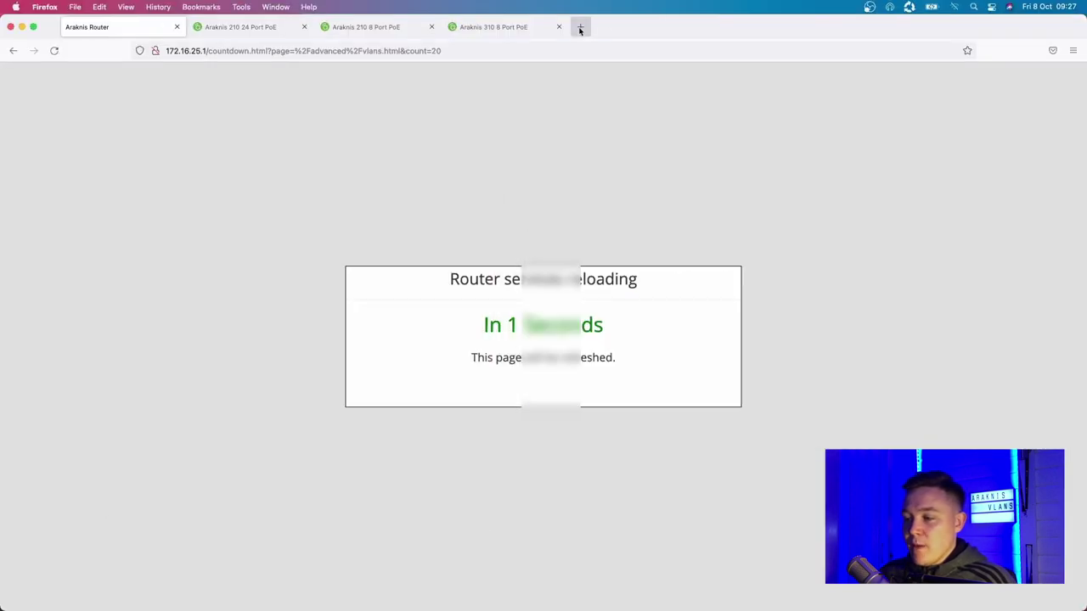
key("ctrl+t")
type("192")
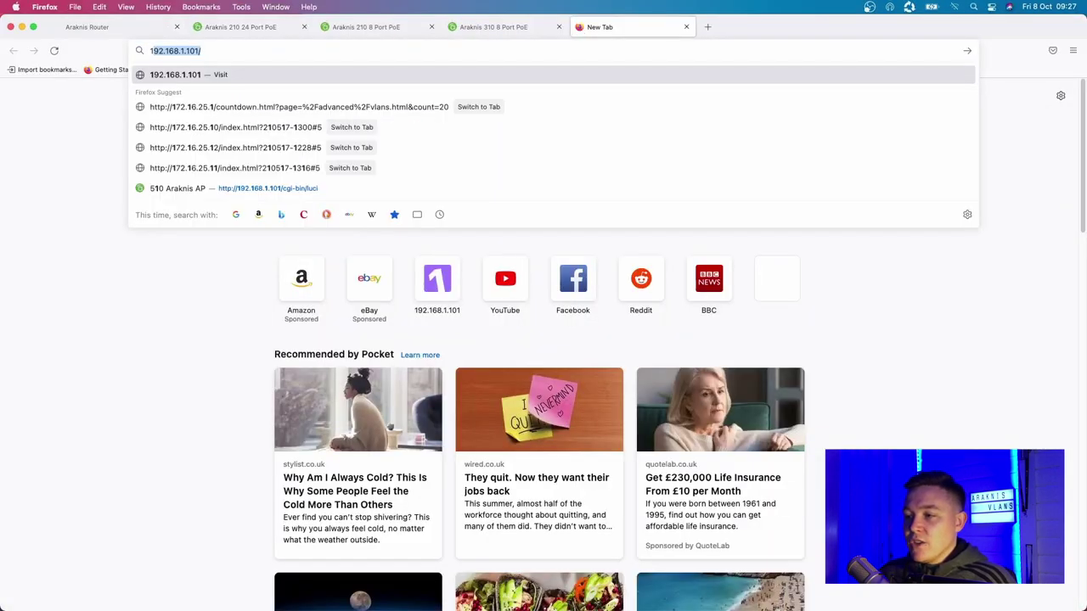
type(".168.254.1")
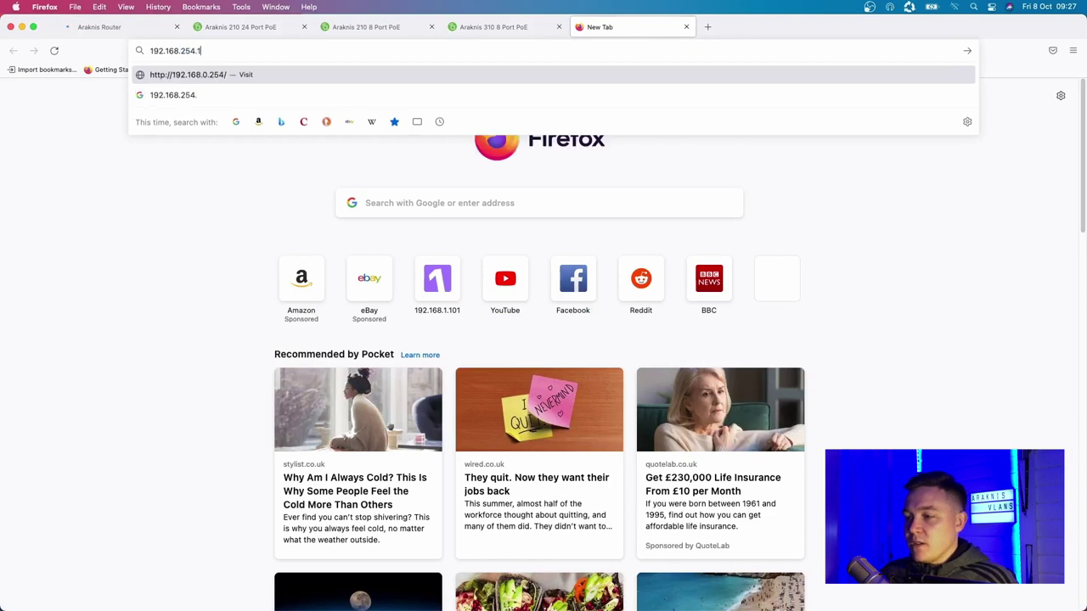
key("Return")
left_click(93, 72)
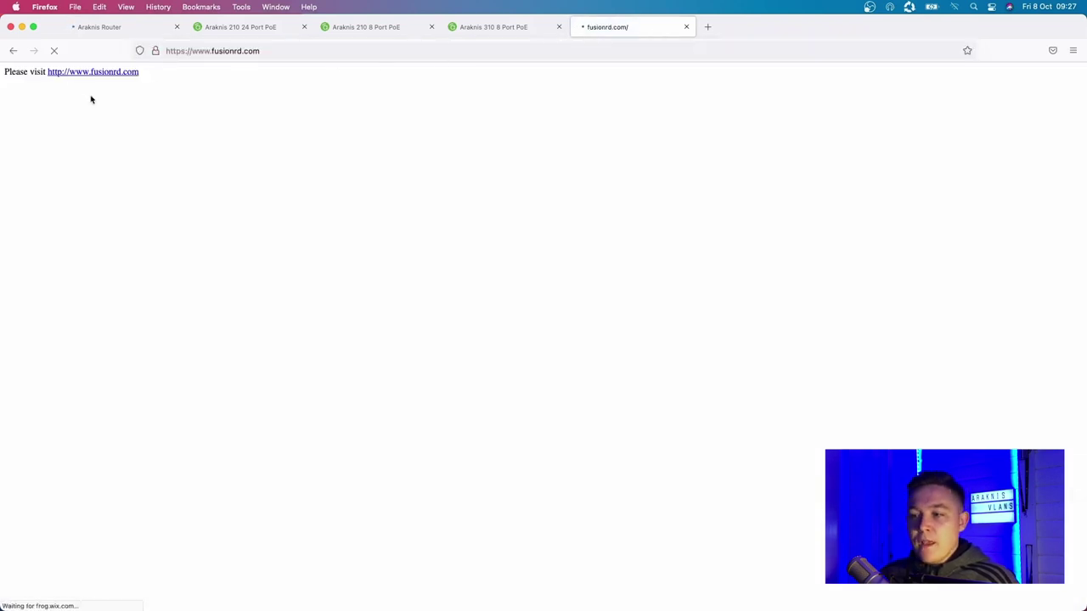
mouse_move(552, 119)
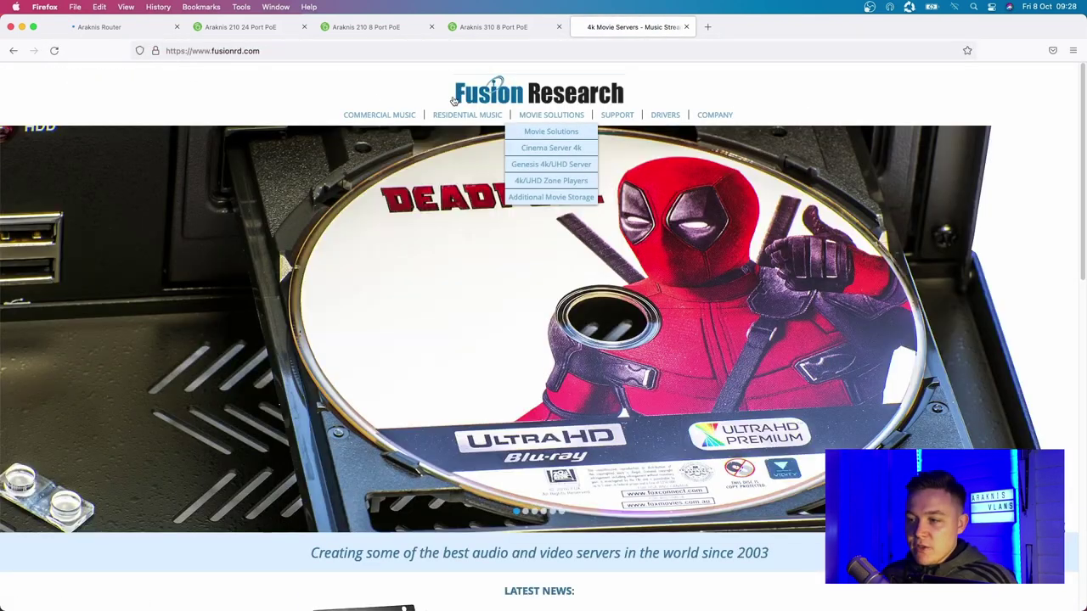
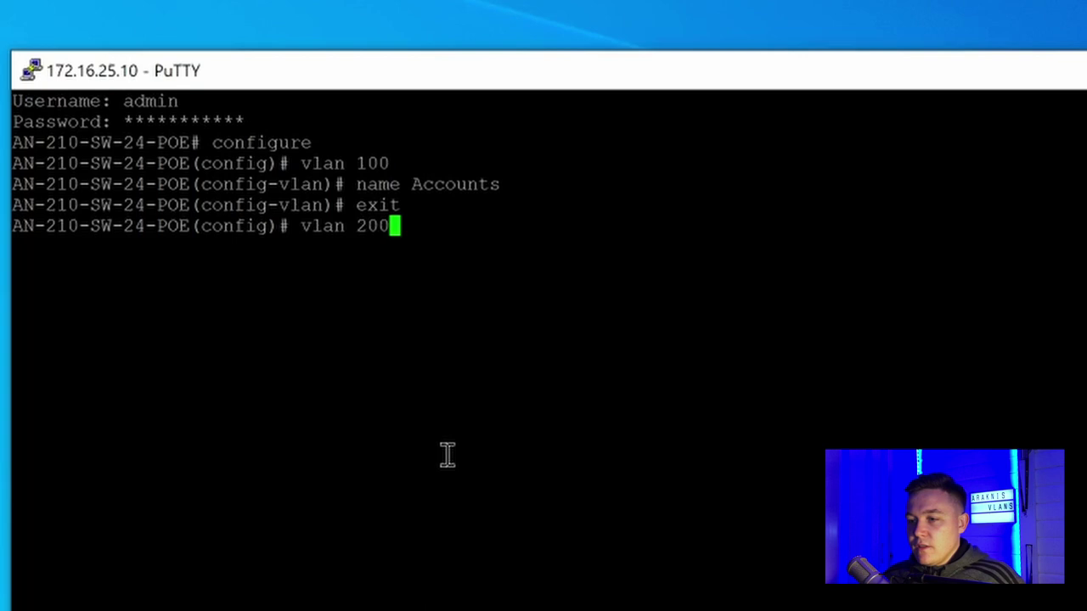
- Create VLAN 200 and name it Human-Resources
key("Return")
type("name ")
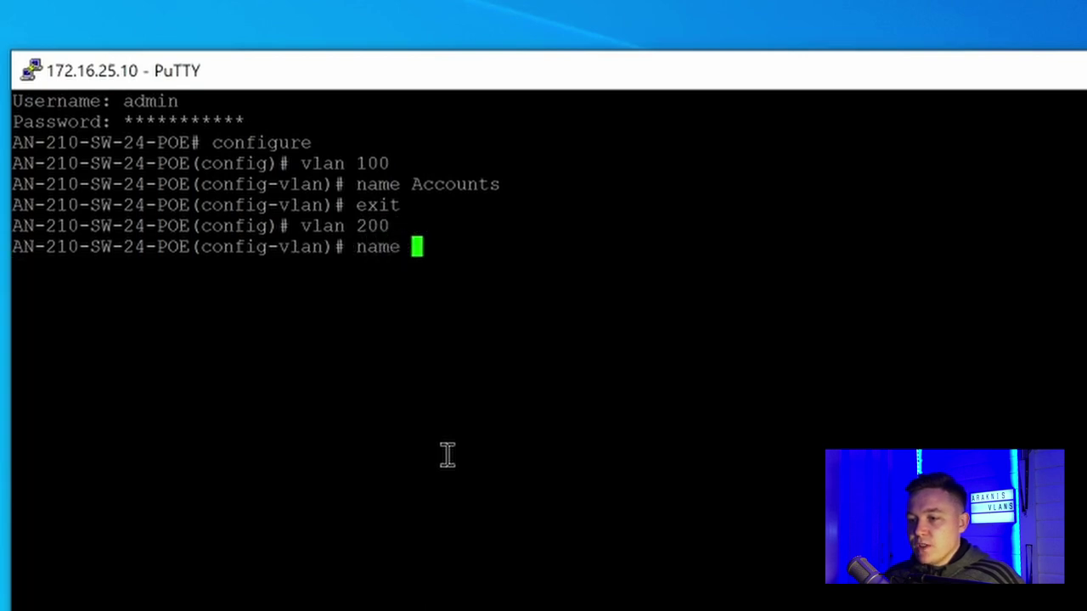
type("Human-Resources")
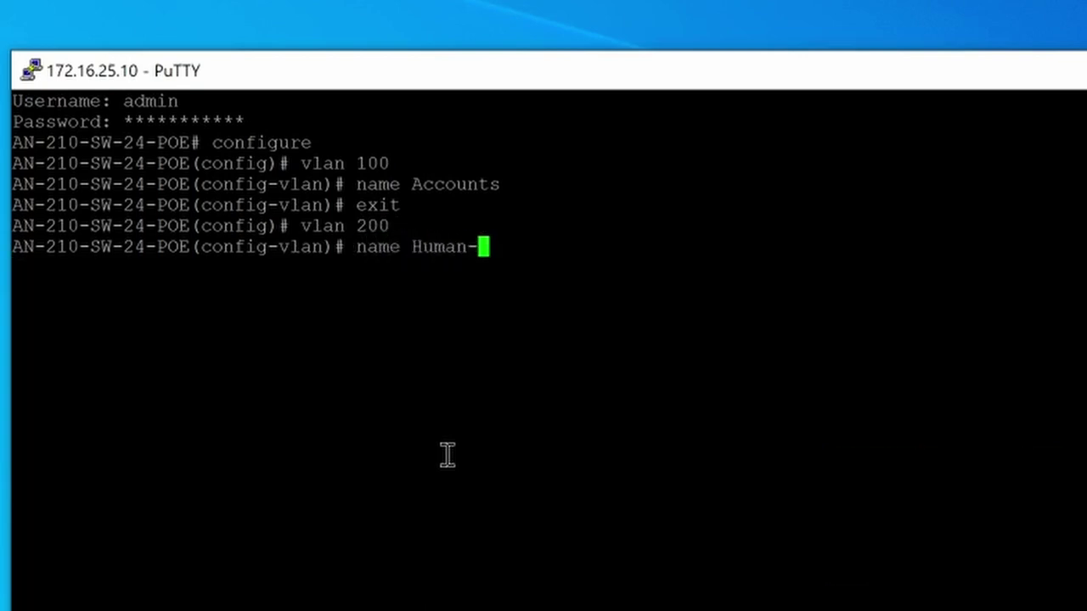
key("Return")
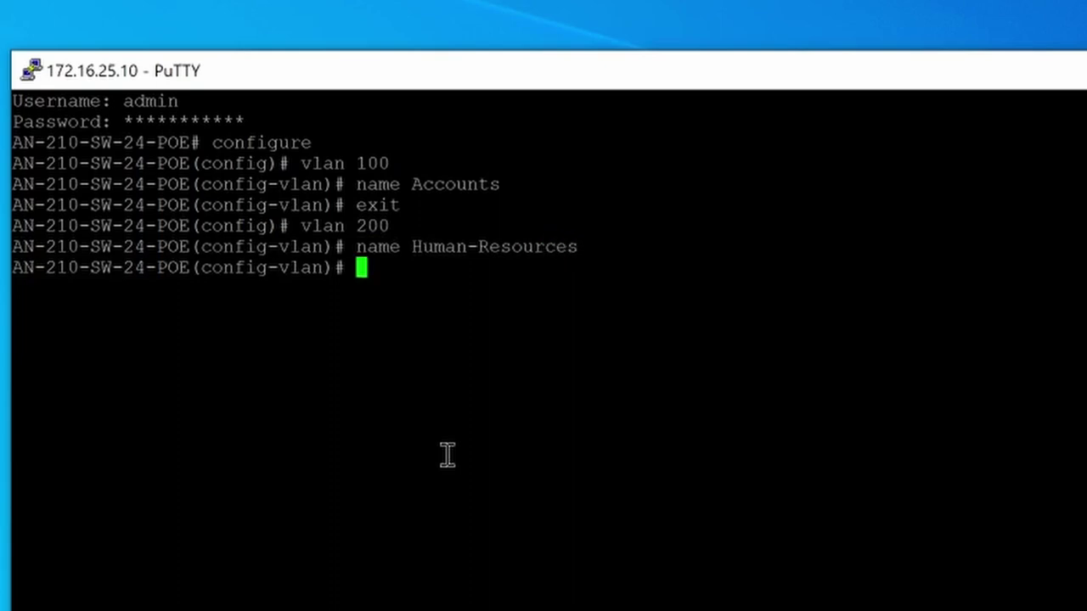
type("exit")
key("Return")
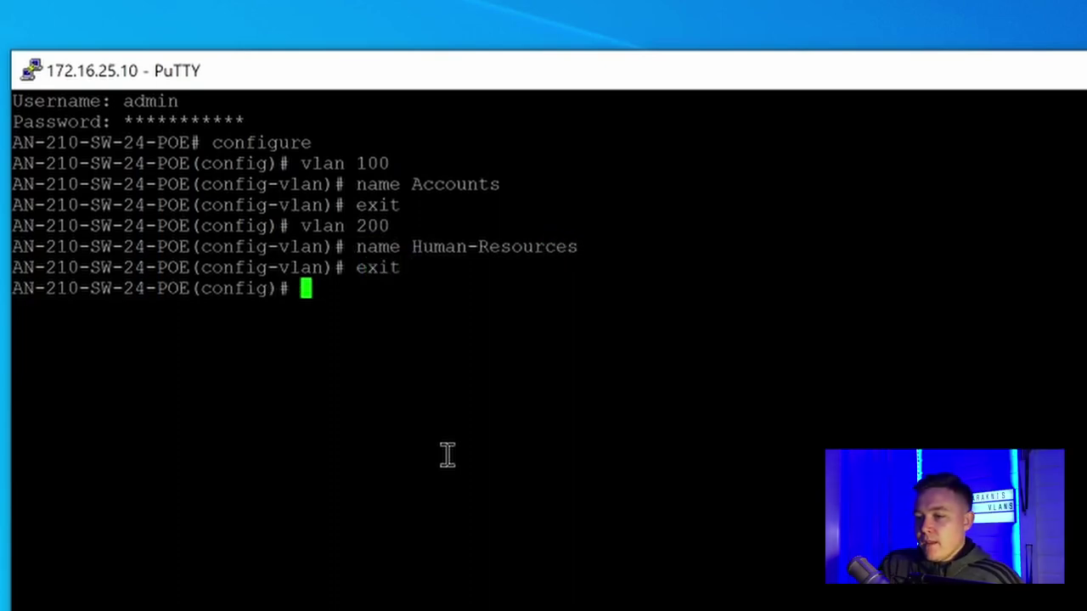
- Create VLAN 254 named Server and return to global configuration
type("vlan 254")
key("Return")
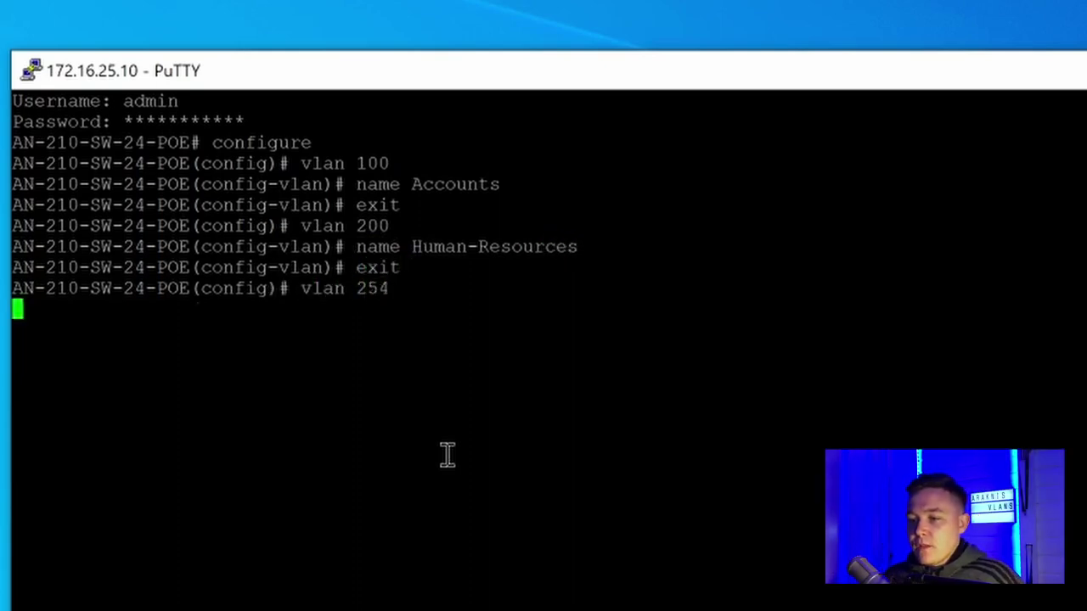
type("name Server")
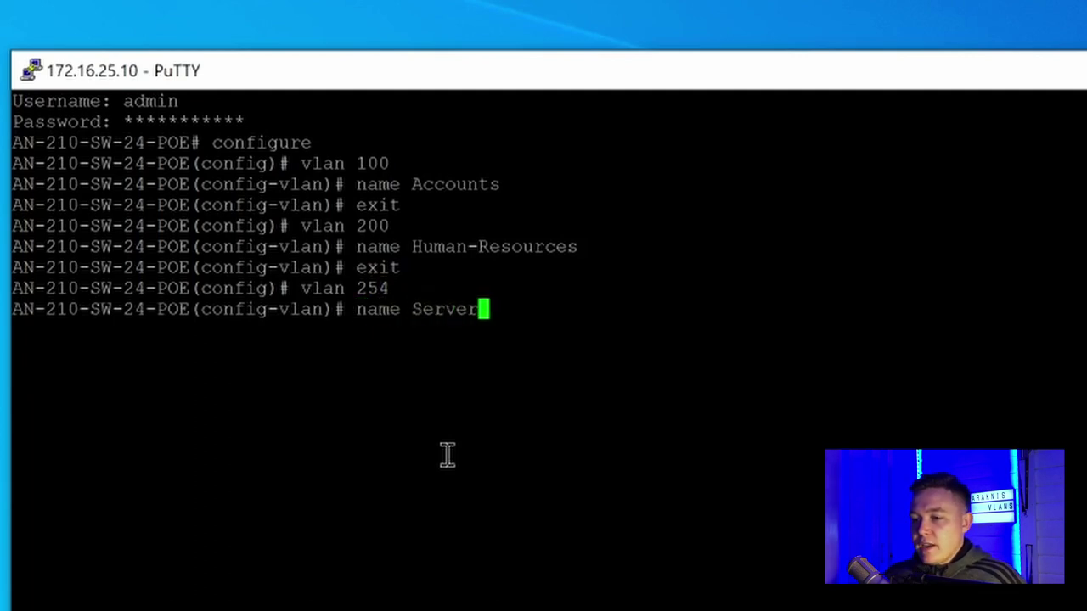
key("Return")
type("exit")
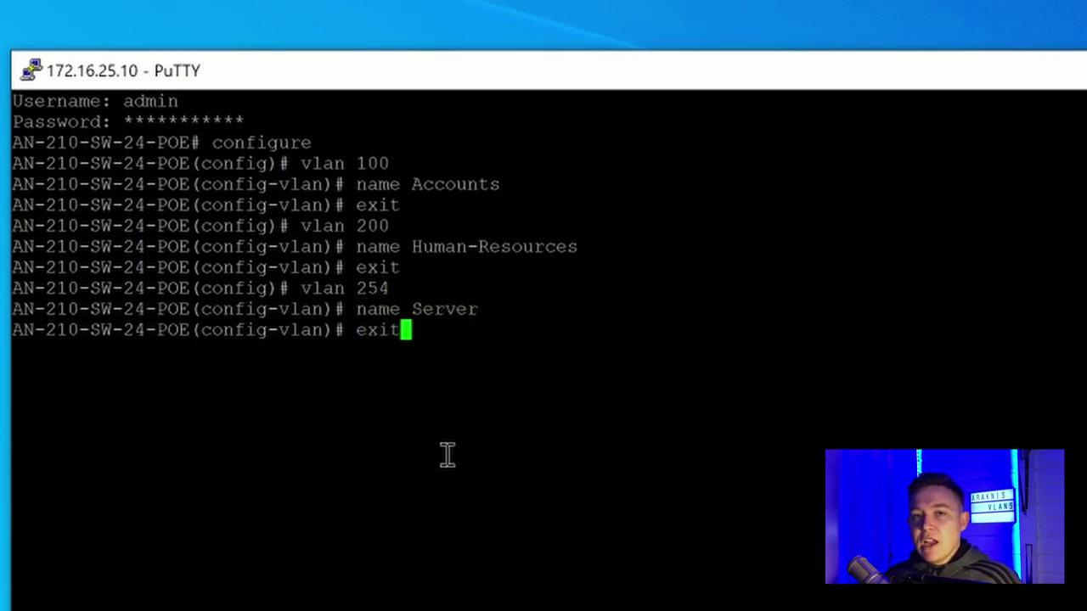
key("Return")
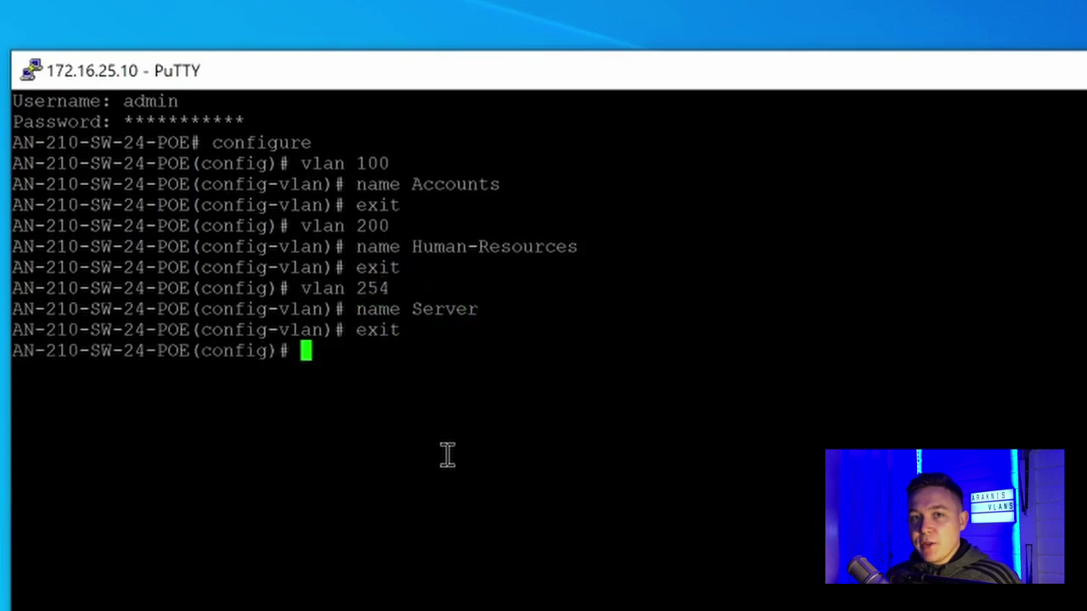
- Set interface GigabitEthernet 24 to switchport mode trunk
type("interface")
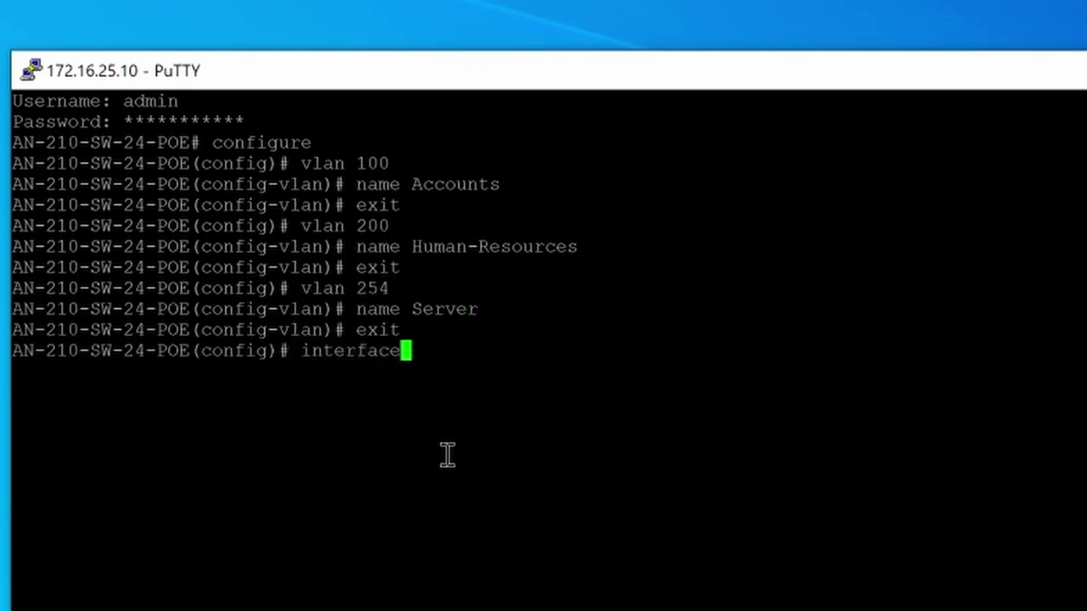
type(" Gigabi")
key("Tab")
type("2")
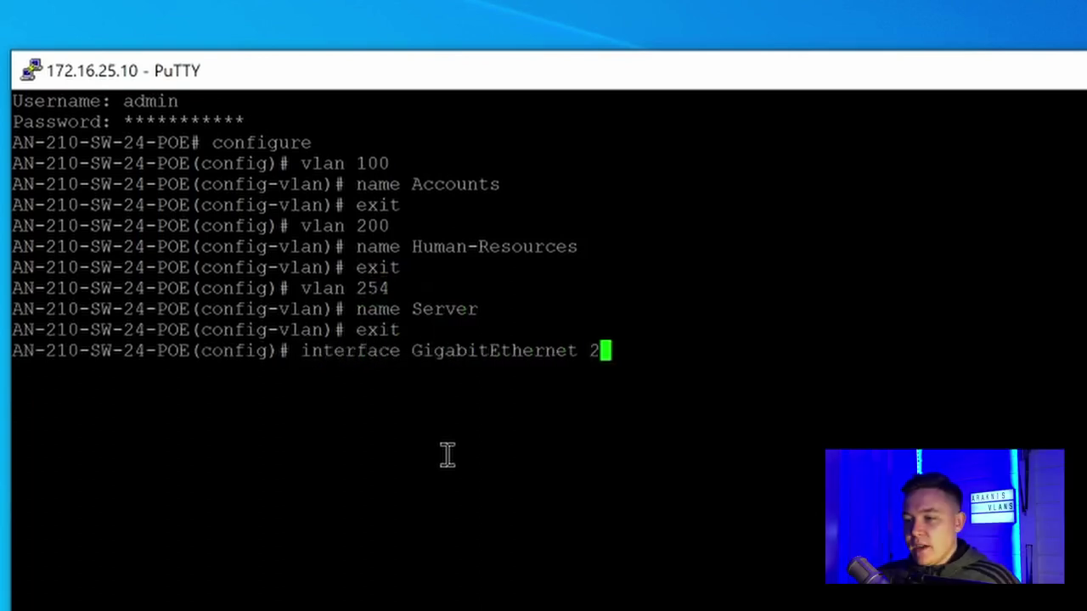
type("4")
key("Return")
type("switch")
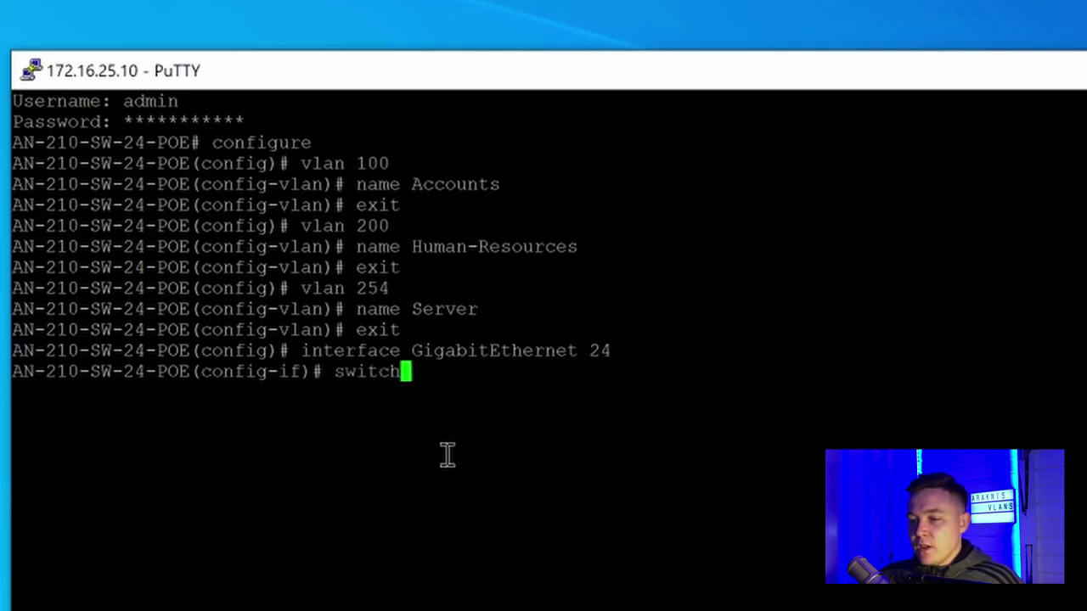
type("port mode trunk")
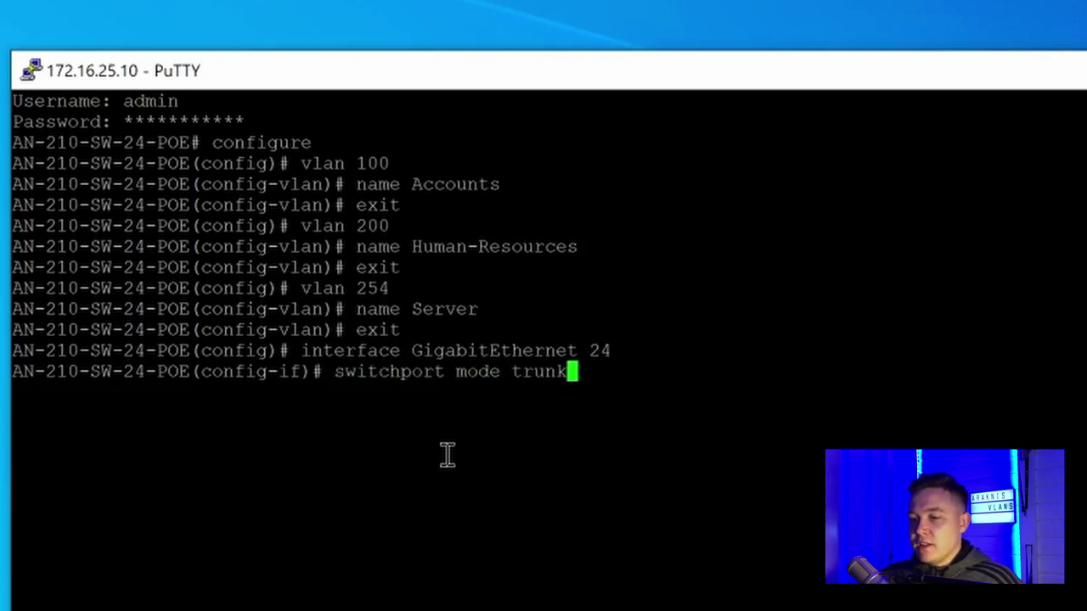
key("Return")
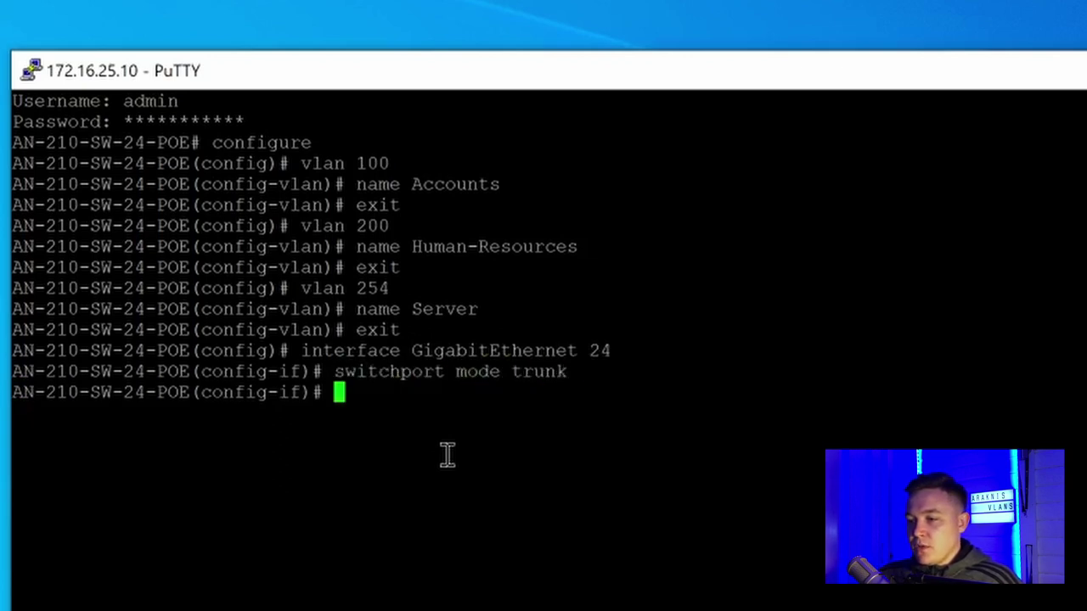
- Allow VLANs 1, 100, 200 and 254 on port 24's trunk
type("switchport trunk all")
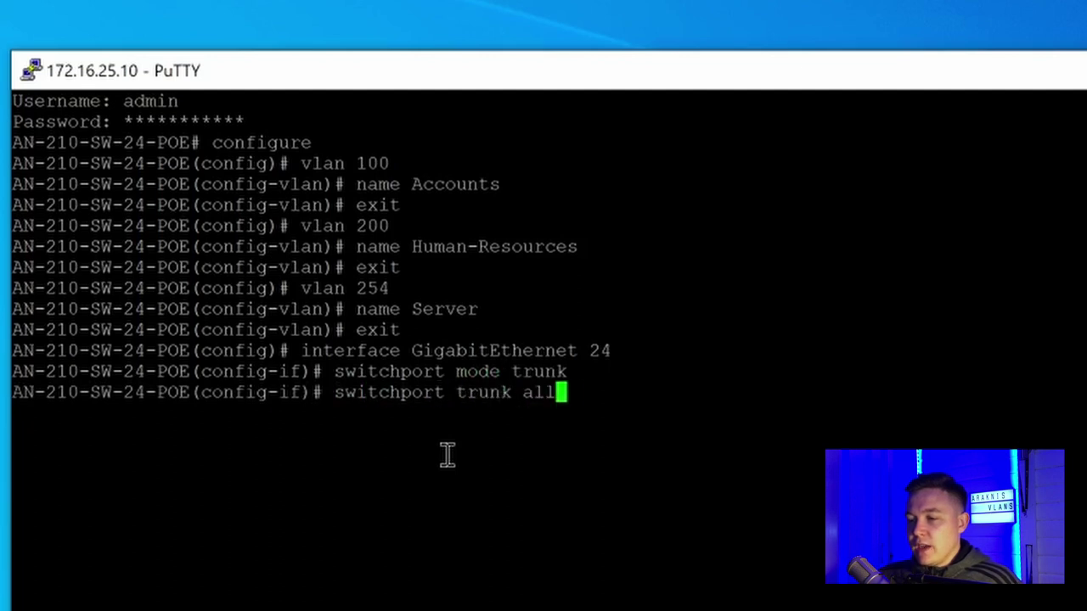
type("owed vlan add")
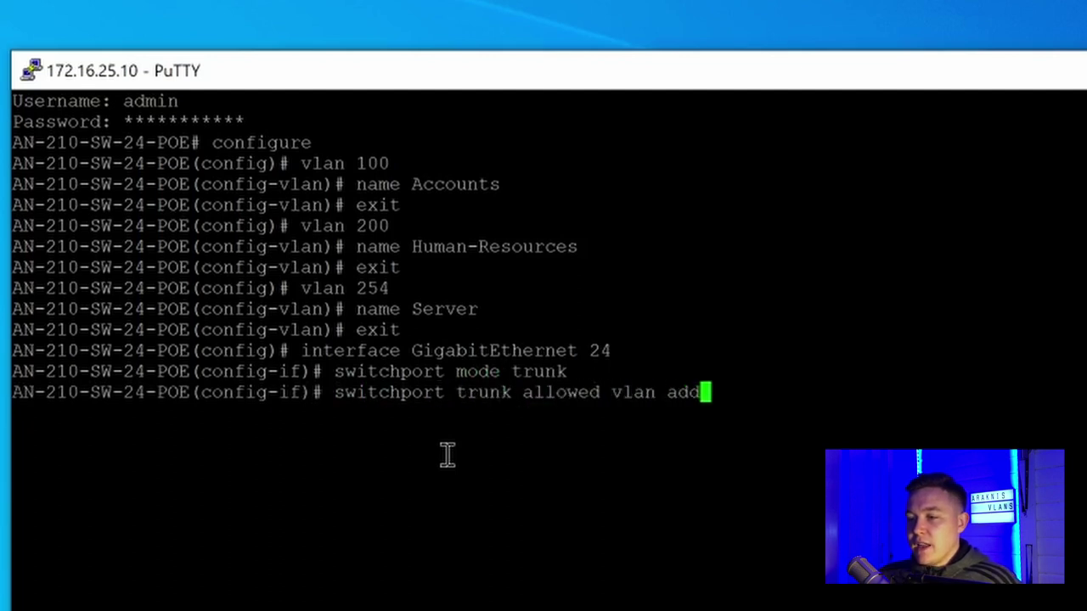
type(" 1")
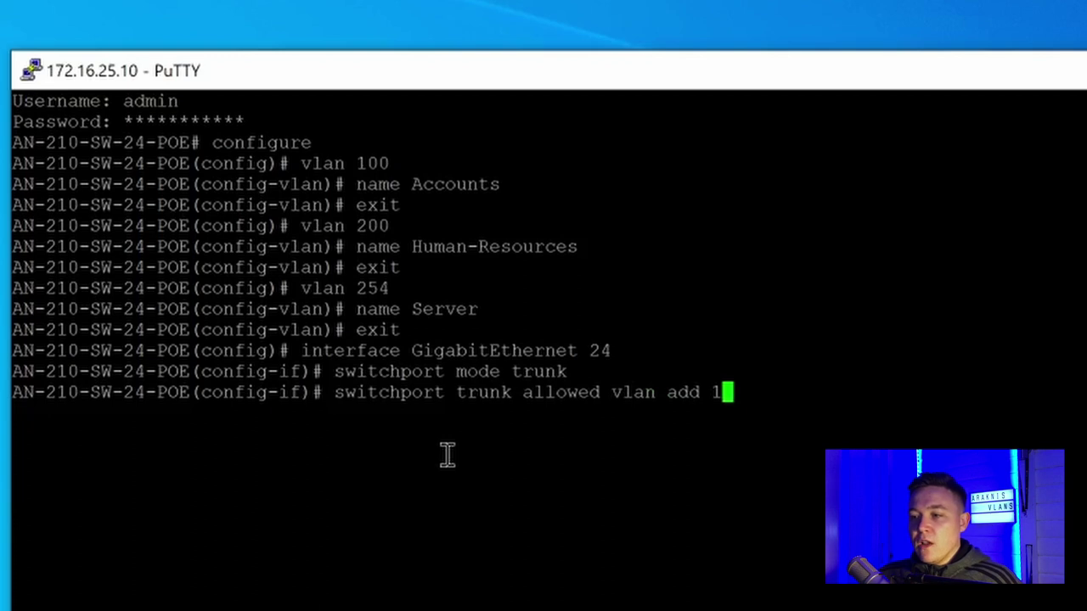
key("Return")
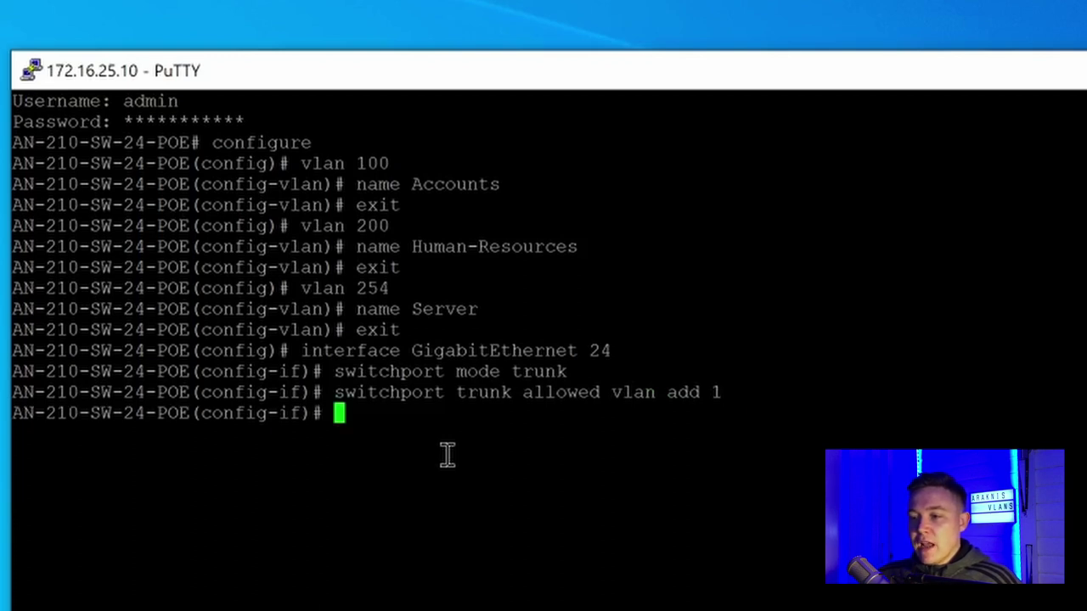
key("Up")
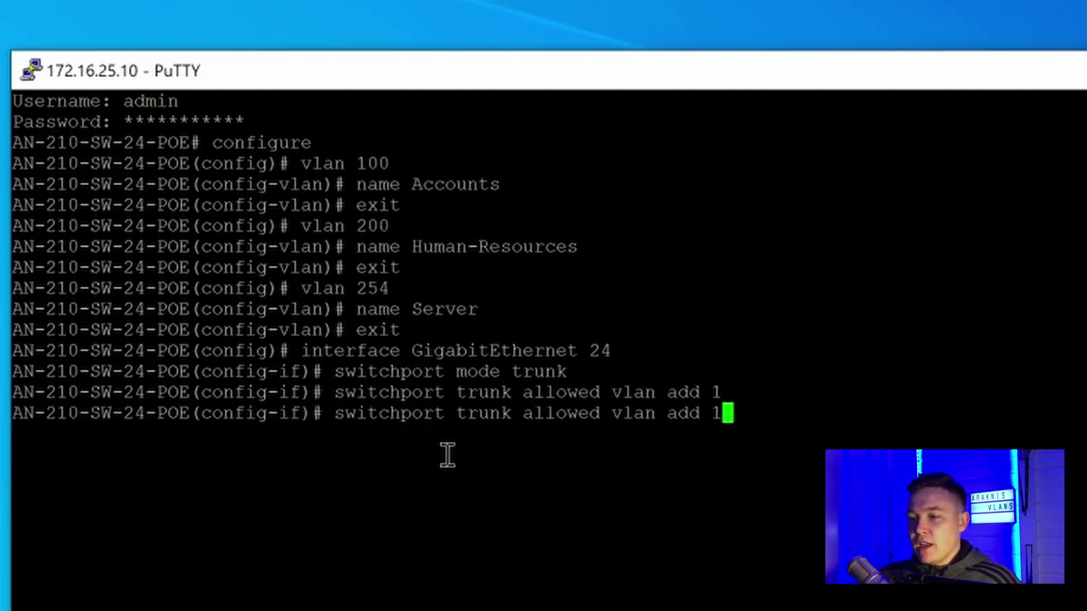
type("00")
key("Return")
key("Up")
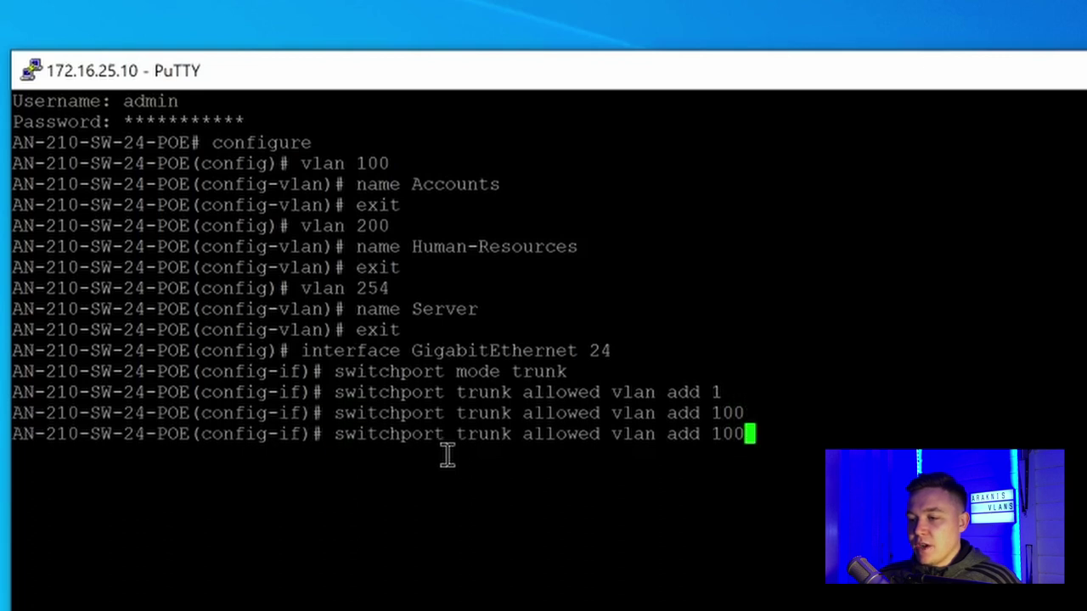
key("BackSpace")
key("BackSpace")
key("BackSpace")
type("200")
key("Return")
key("Up")
key("BackSpace")
key("BackSpace")
type("54")
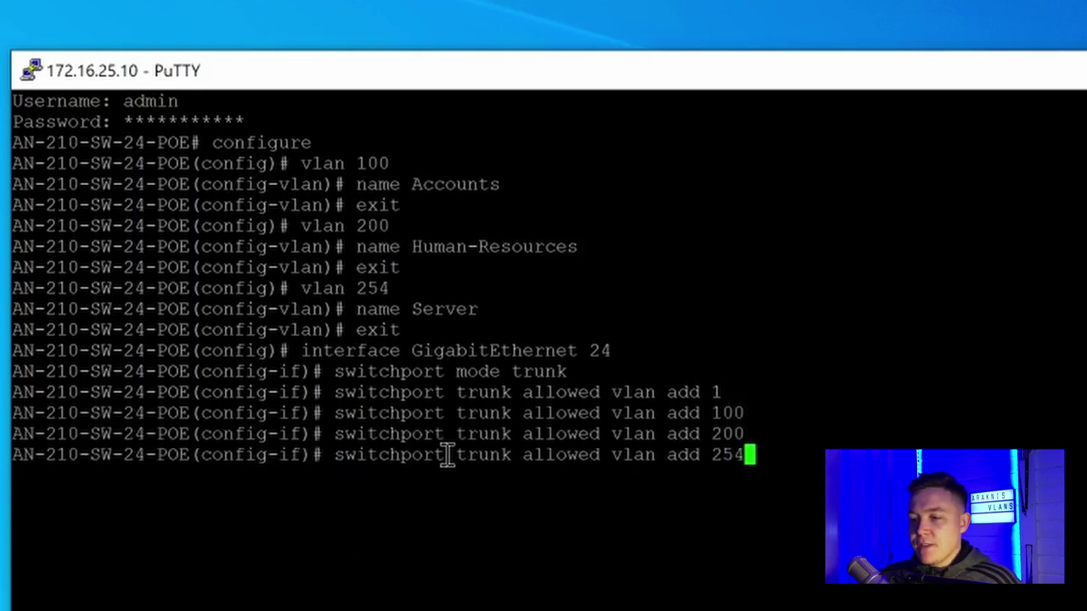
key("Return")
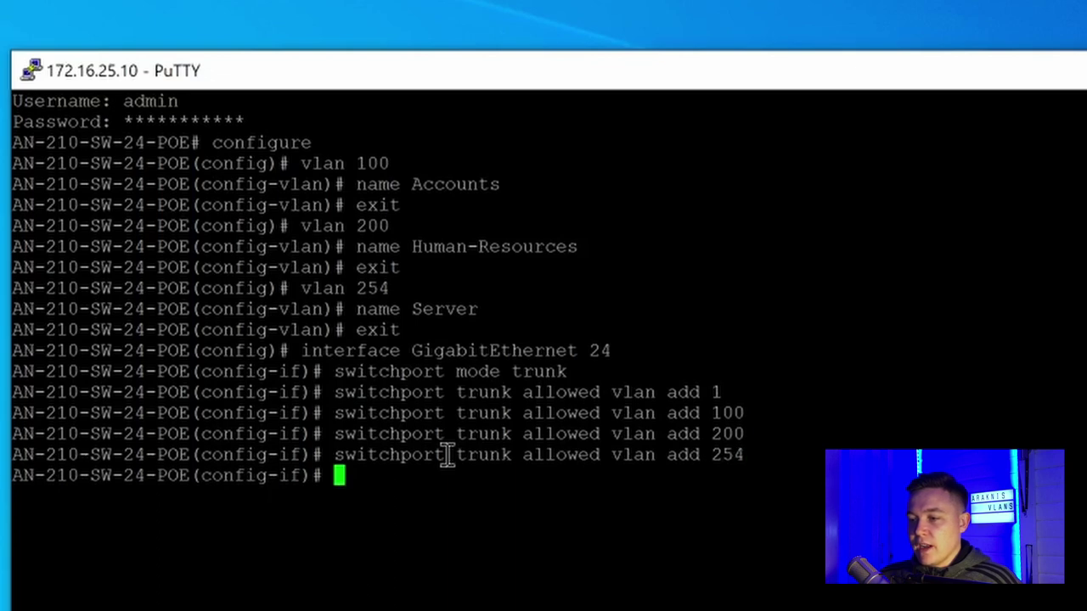
- Leave port 24 and set GigabitEthernet 23 to trunk mode
type("exit")
key("Return")
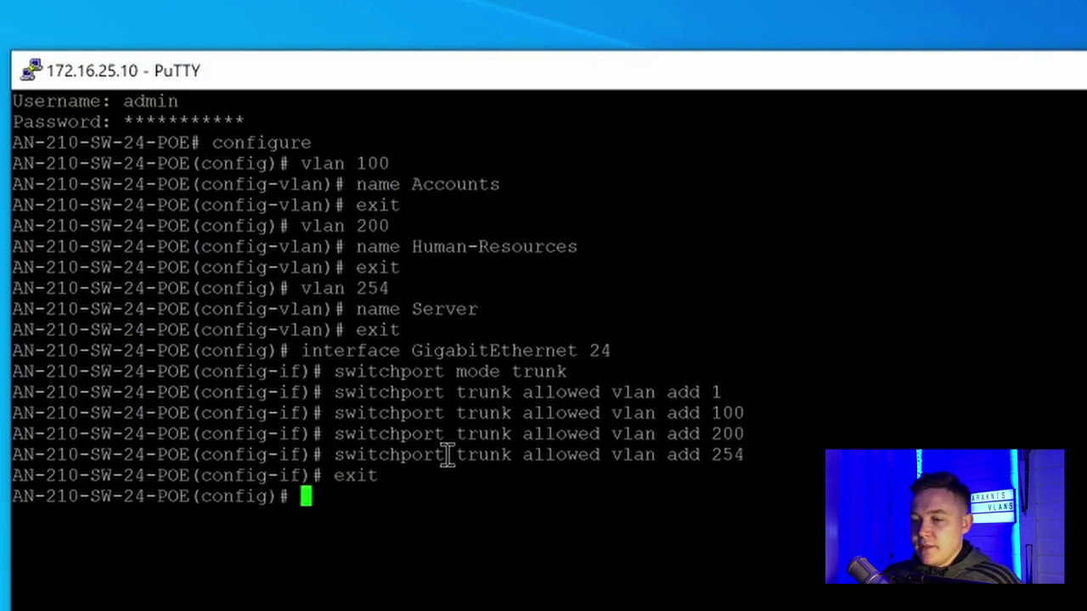
type("interface g")
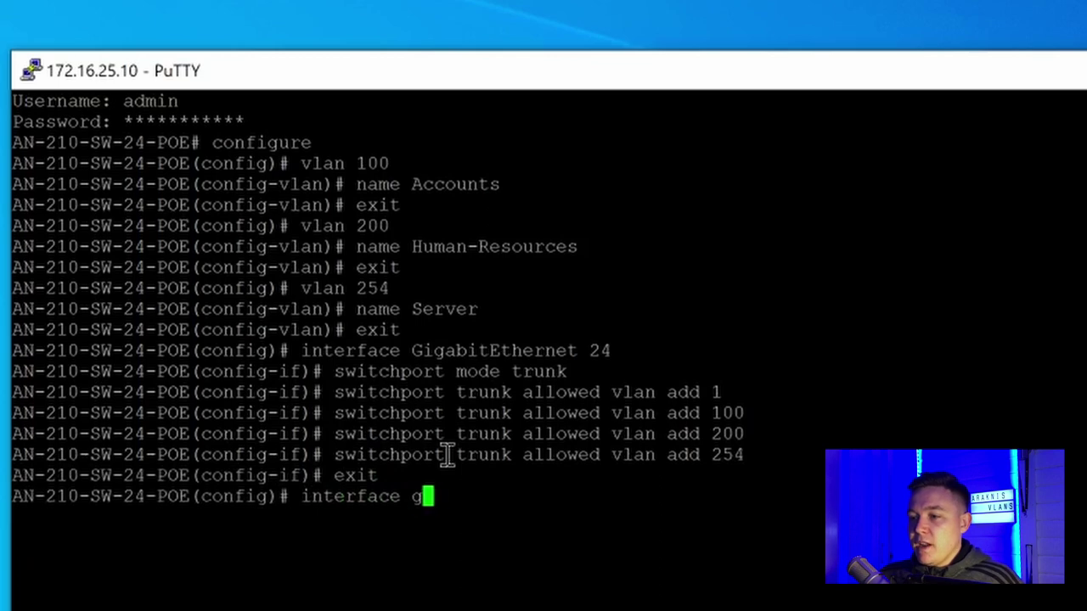
type("ig")
key("Tab")
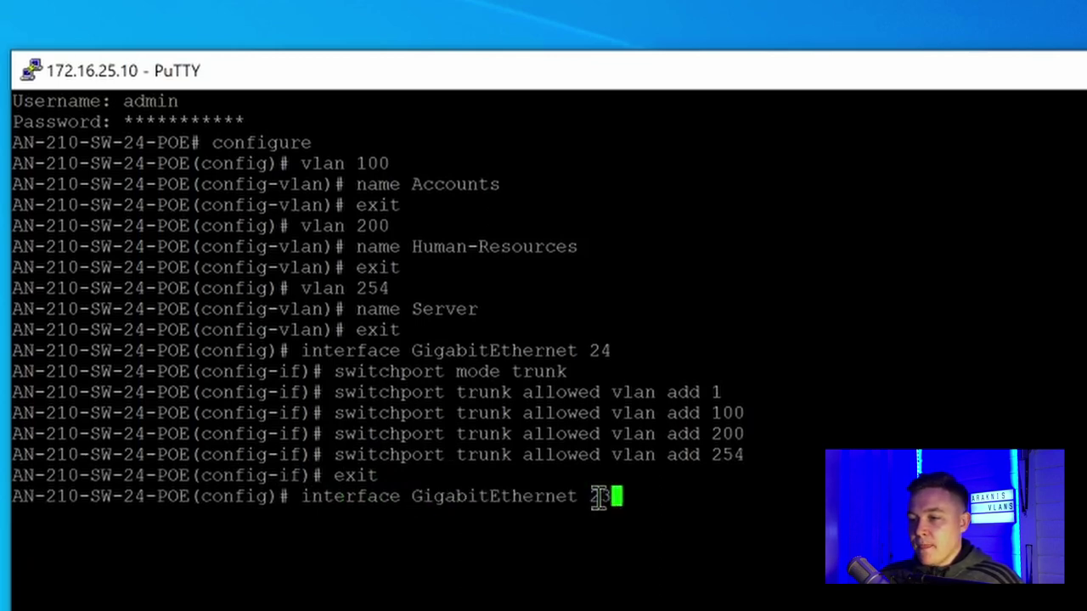
type("23")
key("Return")
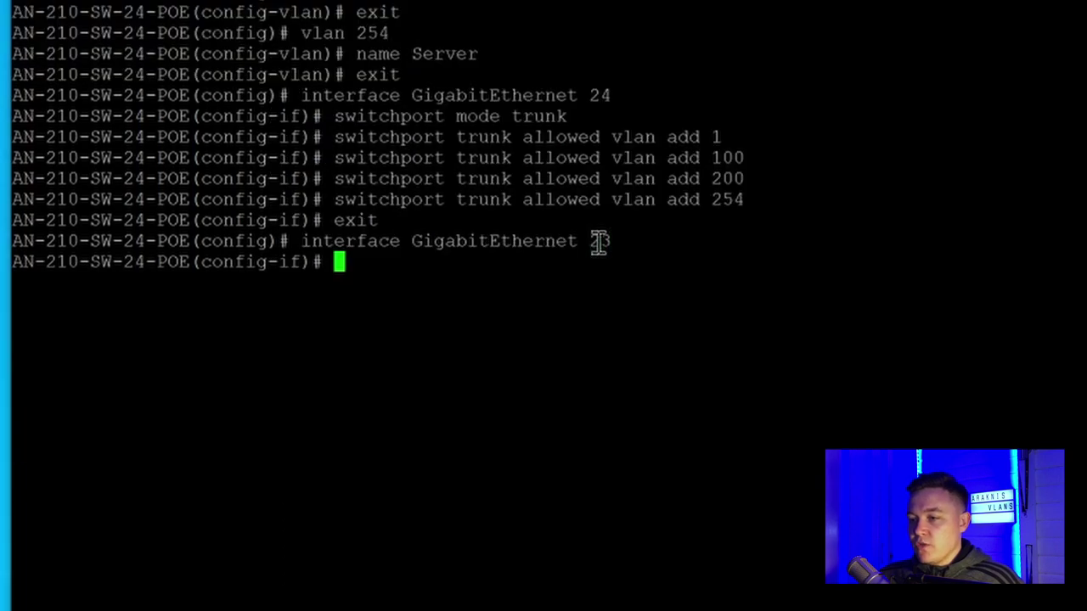
type("switchport mode trunk")
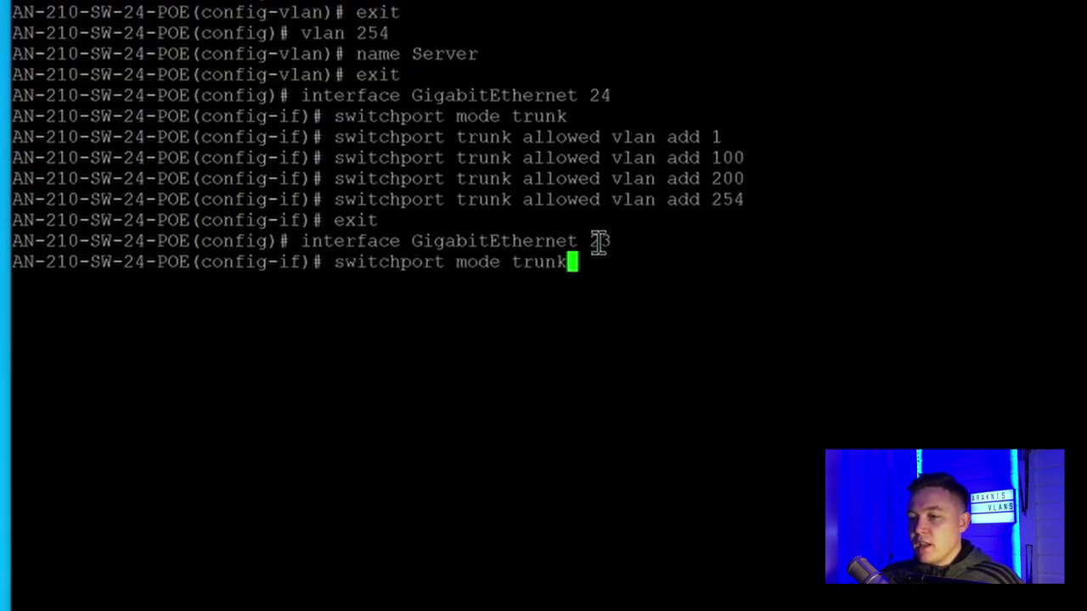
key("Return")
- Allow VLANs 1, 100, 200 and 254 on port 23's trunk, then exit the port
type("switc")
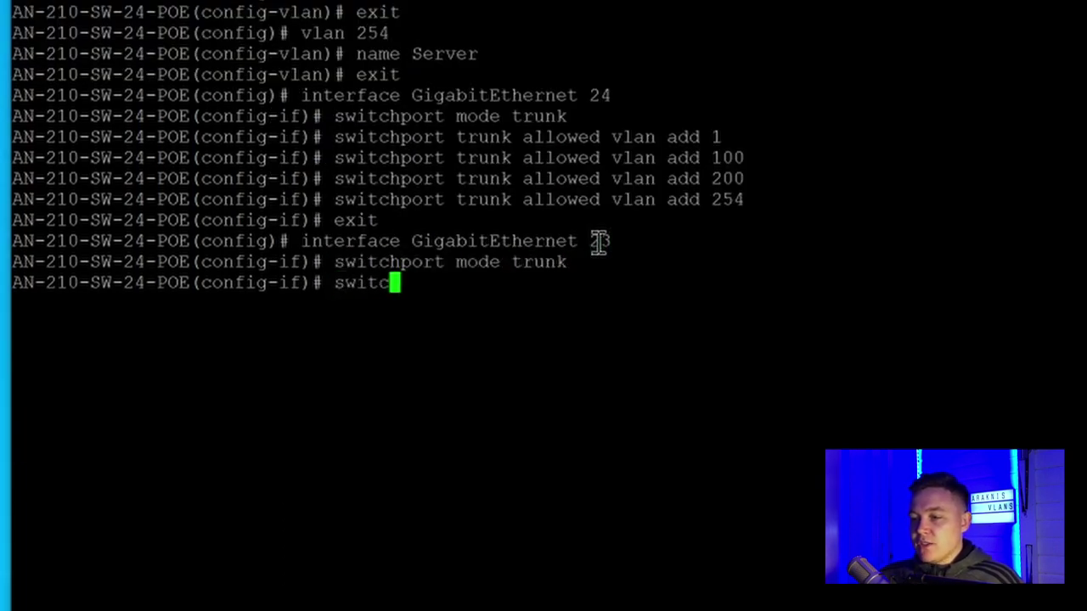
type("hport trunk allowed ")
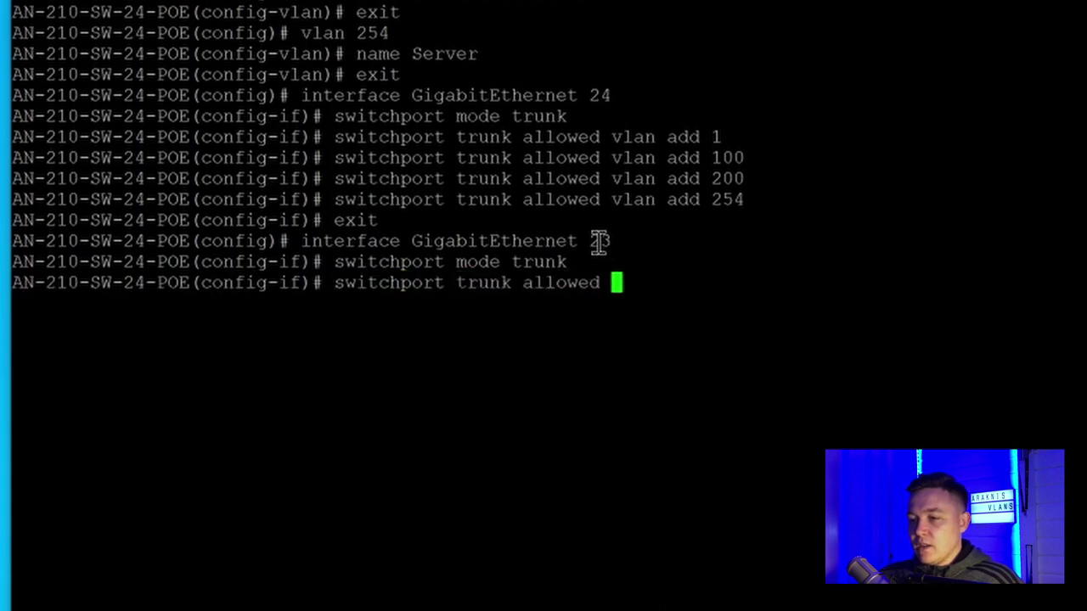
type("vlan add 1")
key("Return")
key("Up")
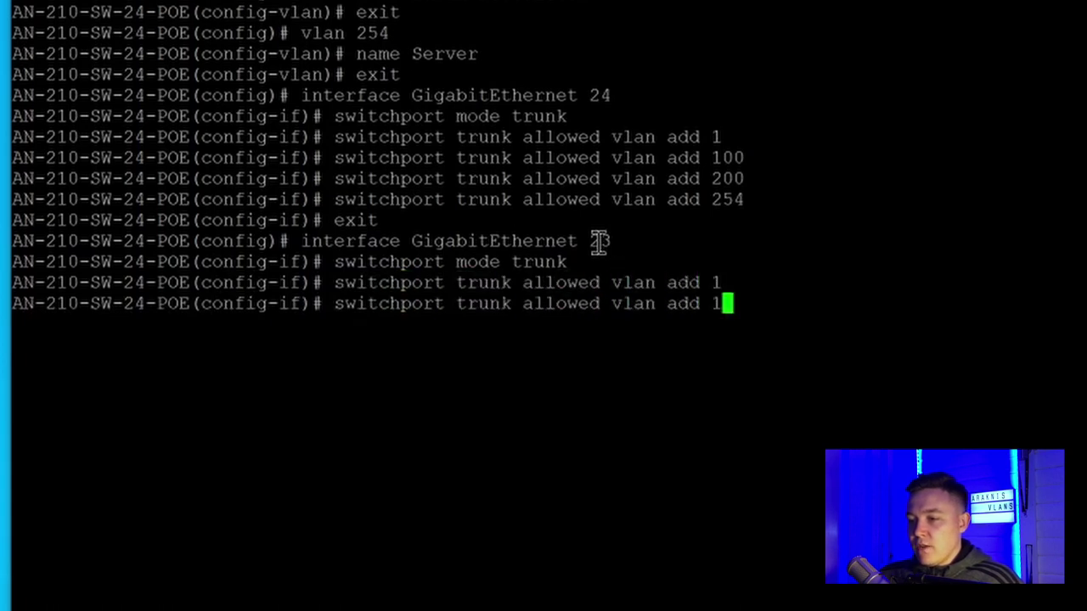
type("00")
key("Return")
key("Up")
key("BackSpace")
key("BackSpace")
key("BackSpace")
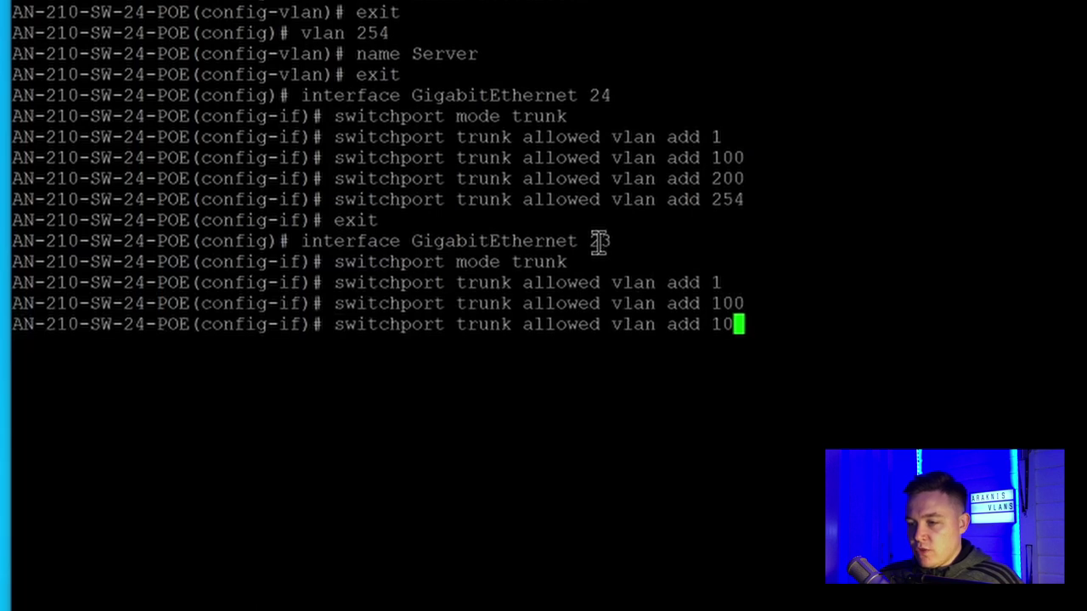
type("200")
key("Return")
key("Up")
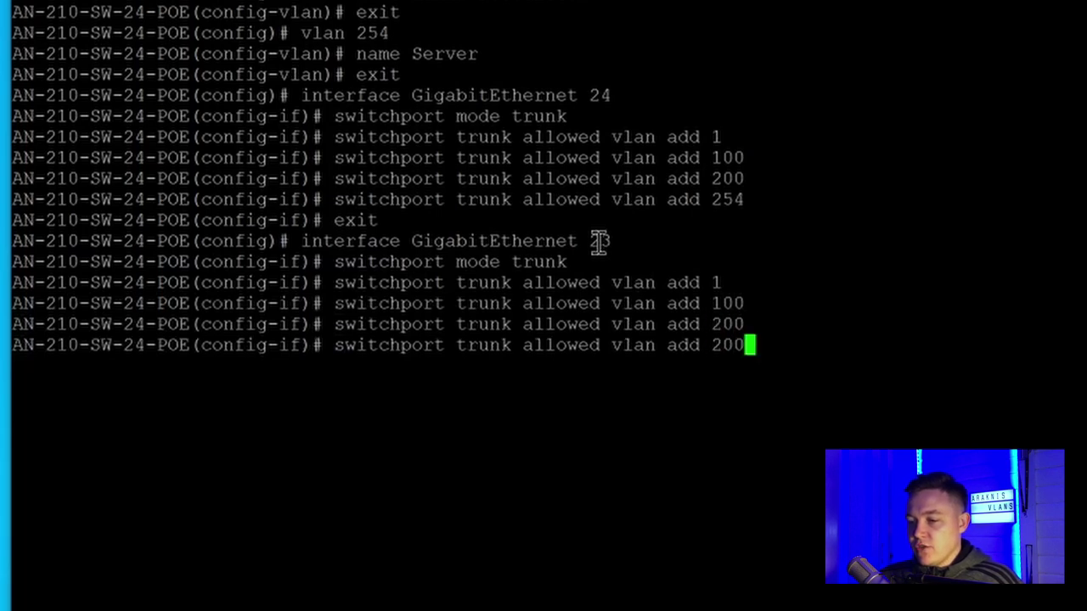
key("BackSpace")
key("BackSpace")
type("54")
key("Return")
type("exit")
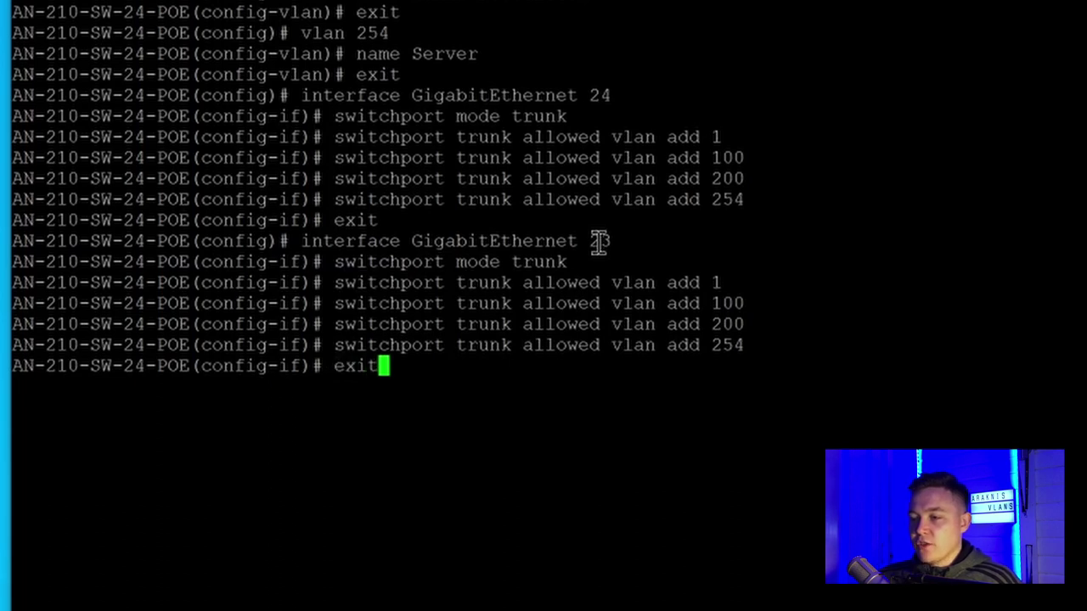
key("Return")
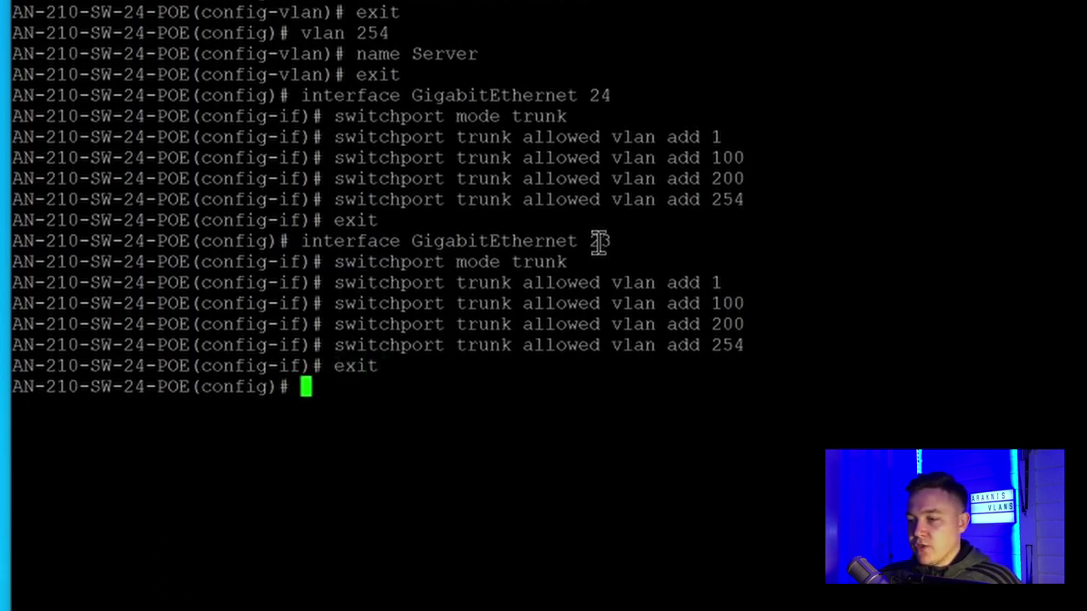
- Set interface GigabitEthernet 20 to switchport mode trunk
type("interface gi")
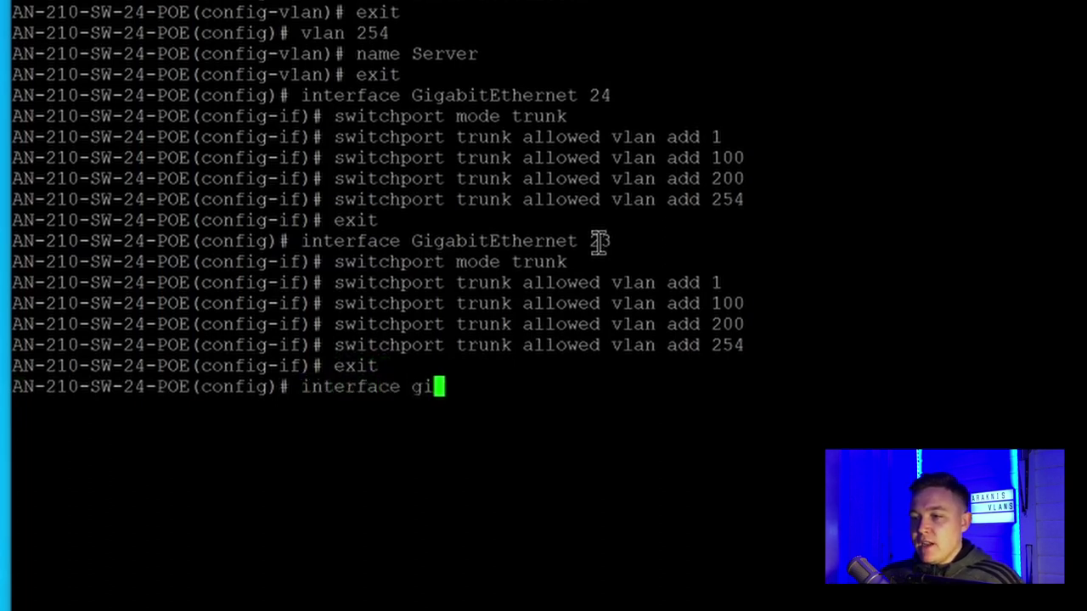
key("Tab")
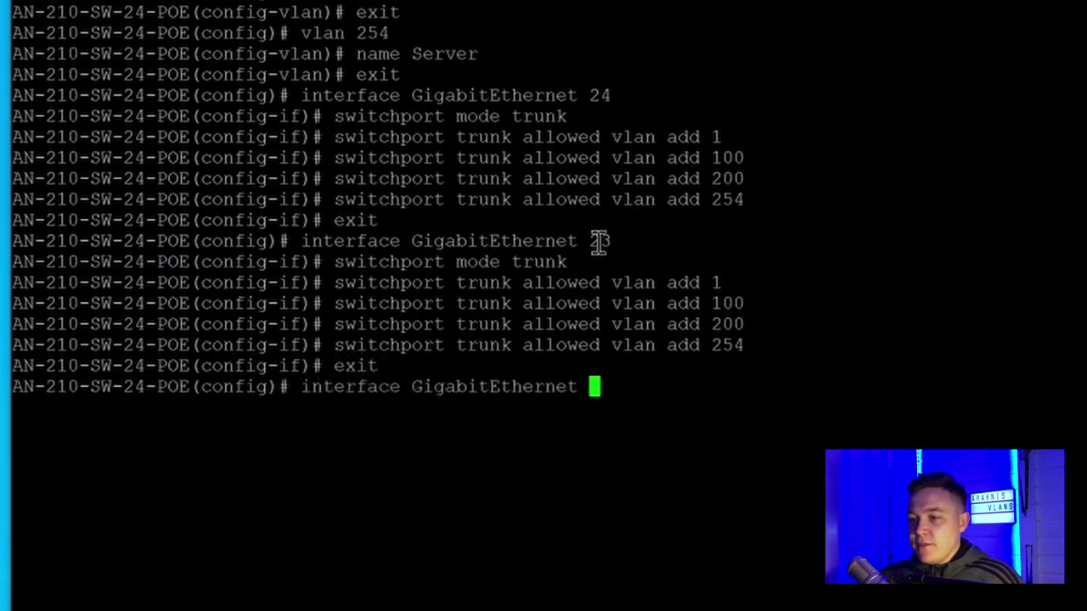
type("20")
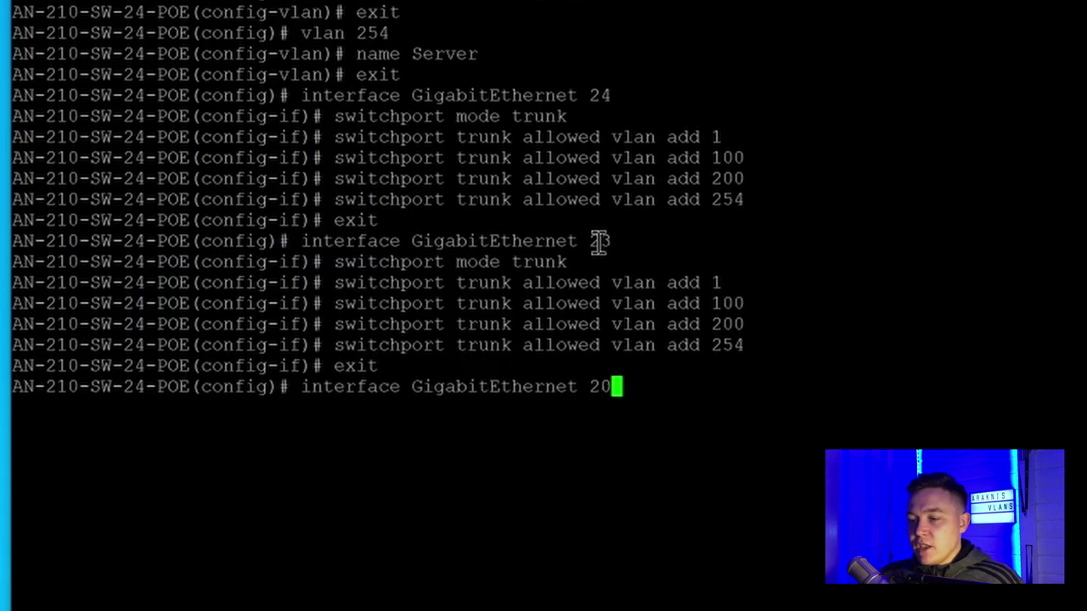
key("Return")
type("switchport ")
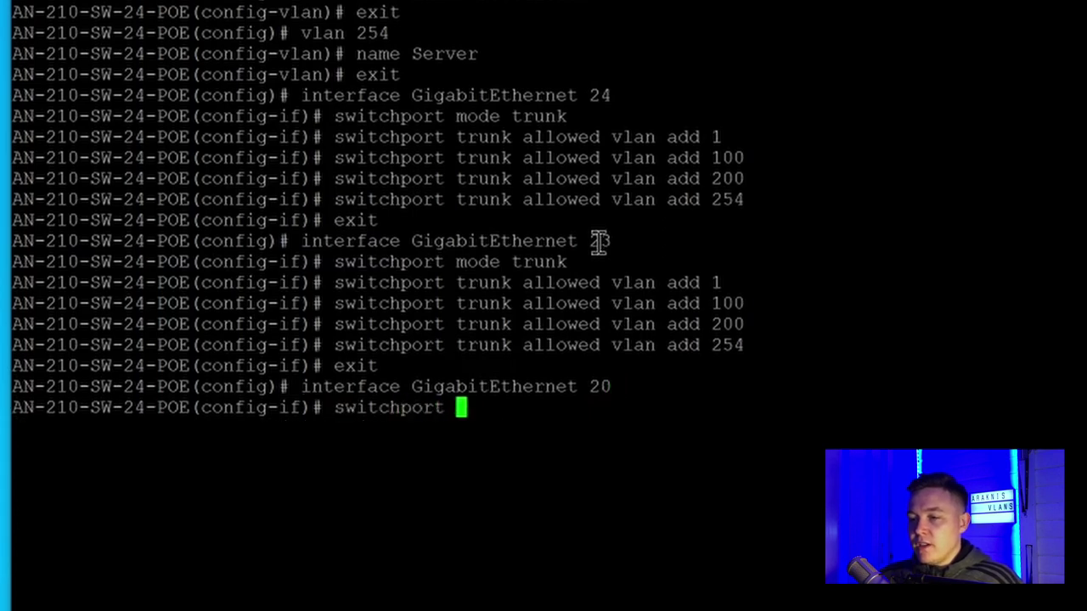
type("mode trunk")
key("Return")
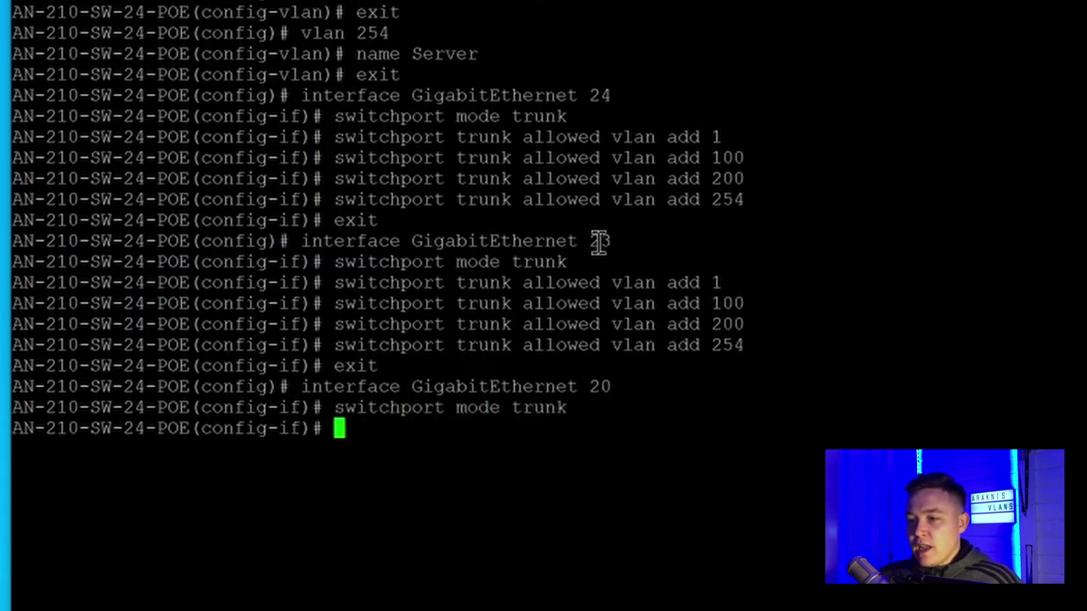
- Allow VLANs 1, 100, 200 and 254 on port 20's trunk
type("switchpo")
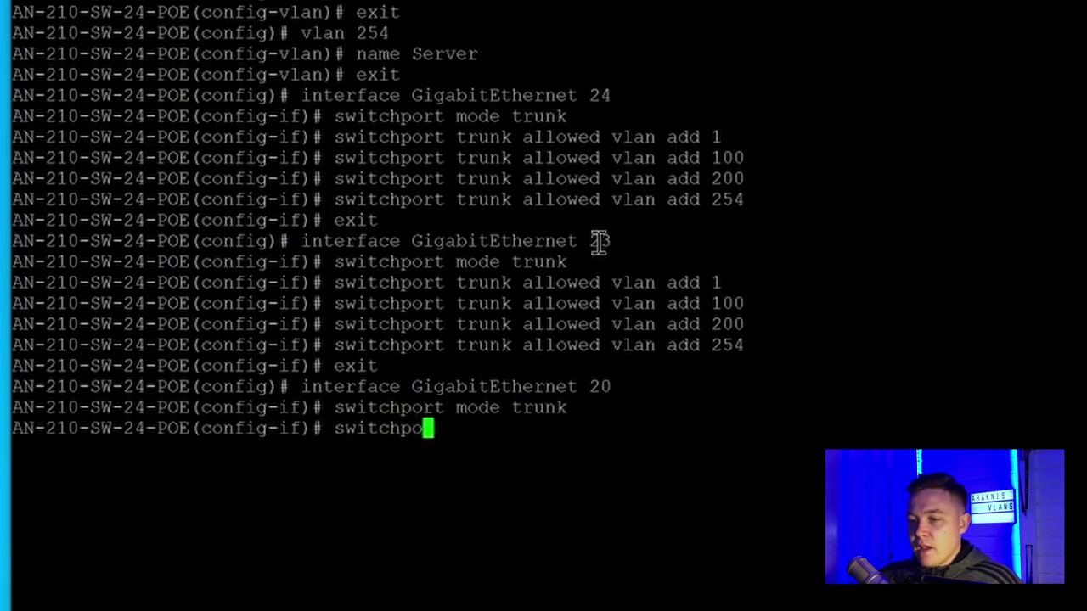
type("rt trunk allowed")
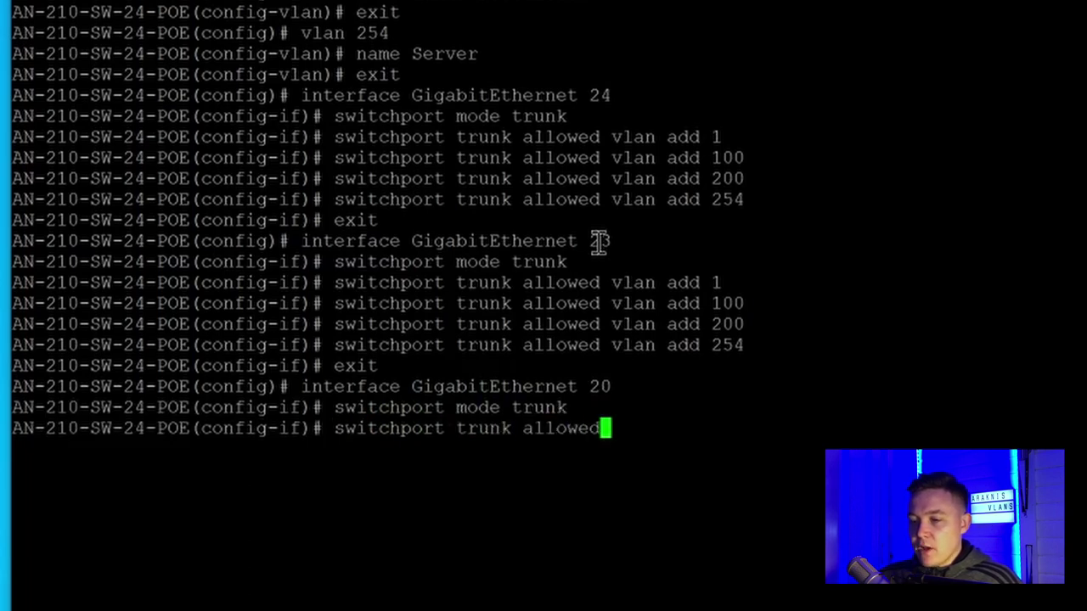
type(" vlan add 1")
key("Return")
key("Up")
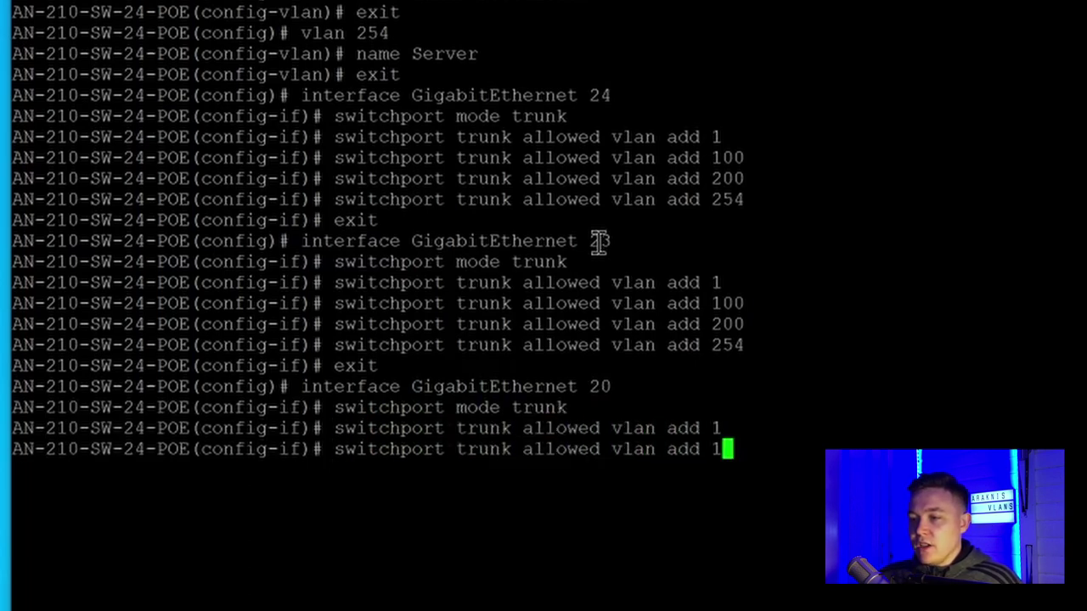
type("00")
key("Return")
key("Up")
key("BackSpace")
key("BackSpace")
key("BackSpace")
type("200")
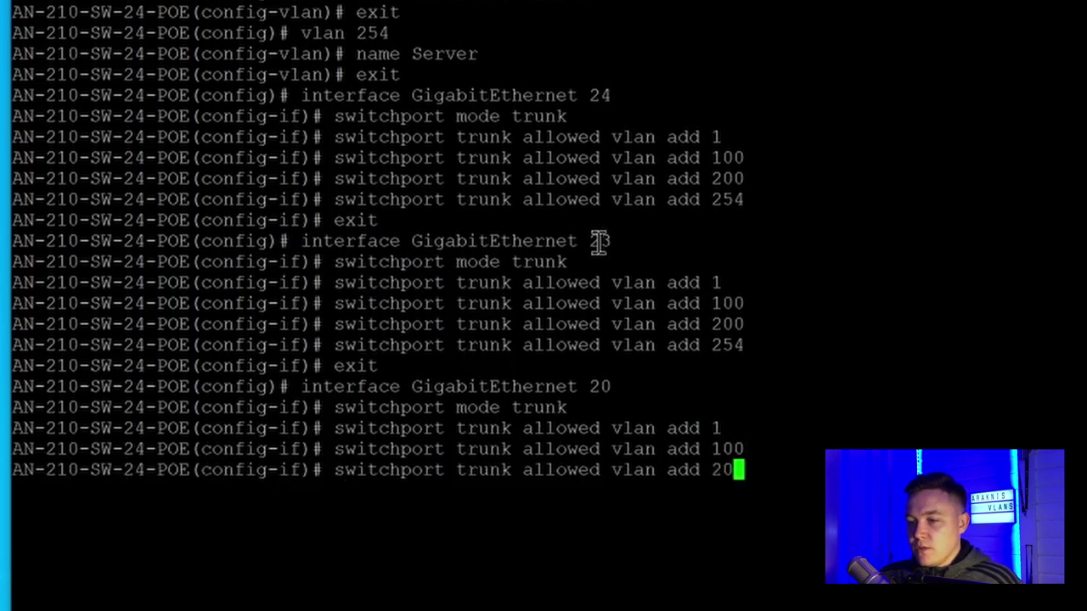
key("Return")
key("Up")
key("BackSpace")
key("BackSpace")
key("BackSpace")
type("254")
key("Return")
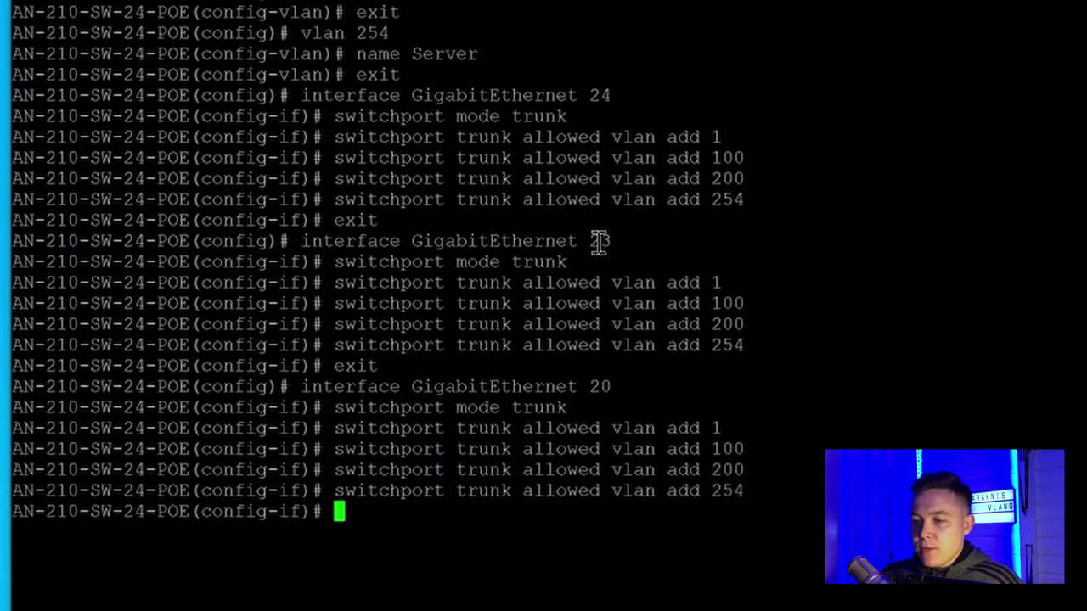
- Close the PuTTY session and reload the Araknis VLAN Settings page to verify trunk ports 20, 23-24
key("alt+F4")
left_click(552, 334)
key("ctrl+Left")
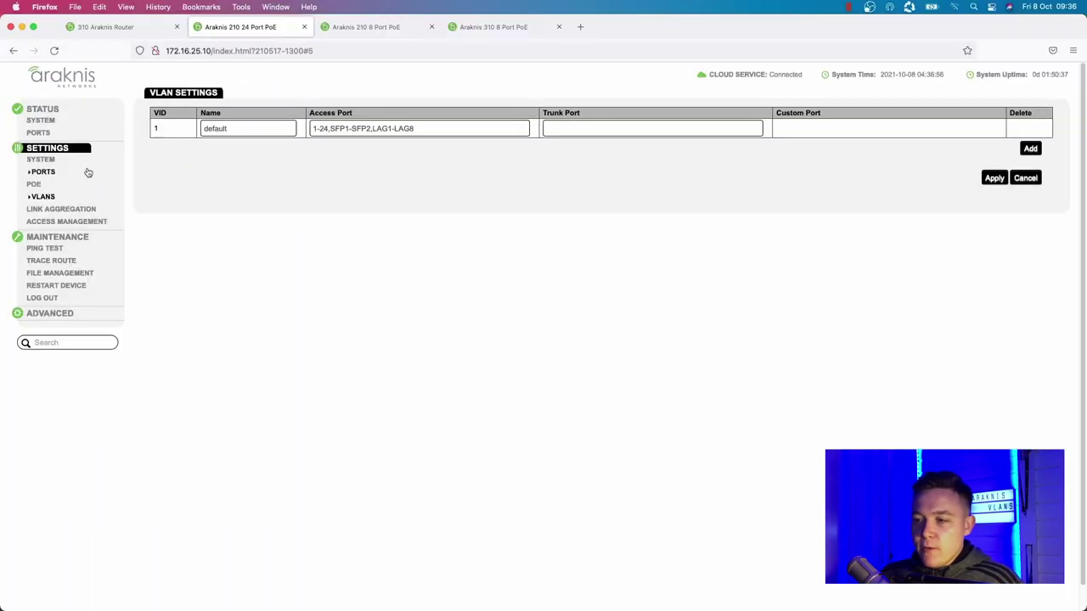
left_click(54, 50)
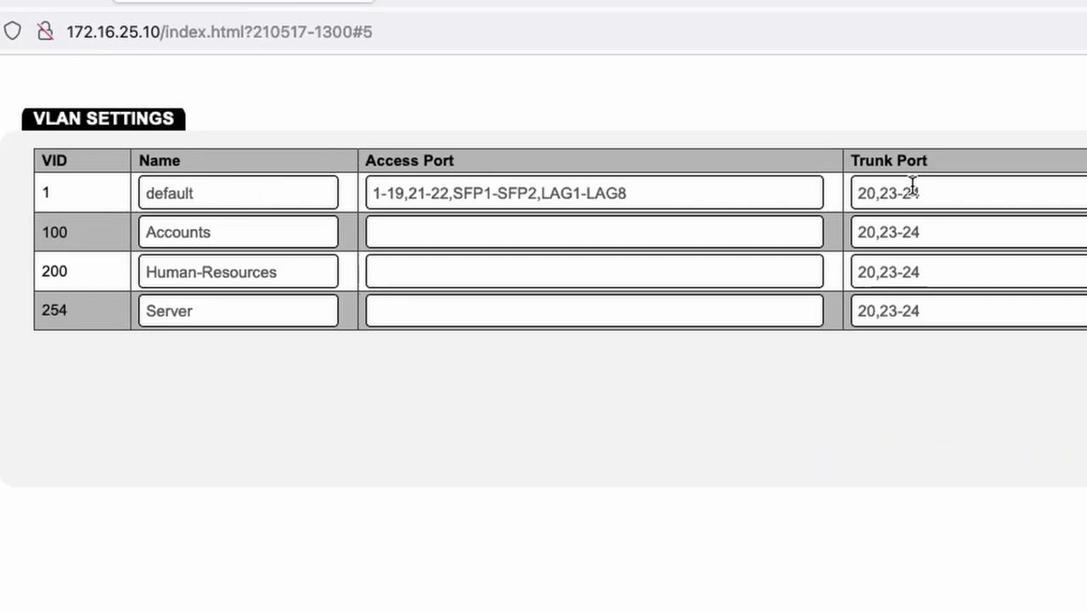
- Open a PuTTY session to Desk-Switch, log in and enter configure mode
key("ctrl+Right")
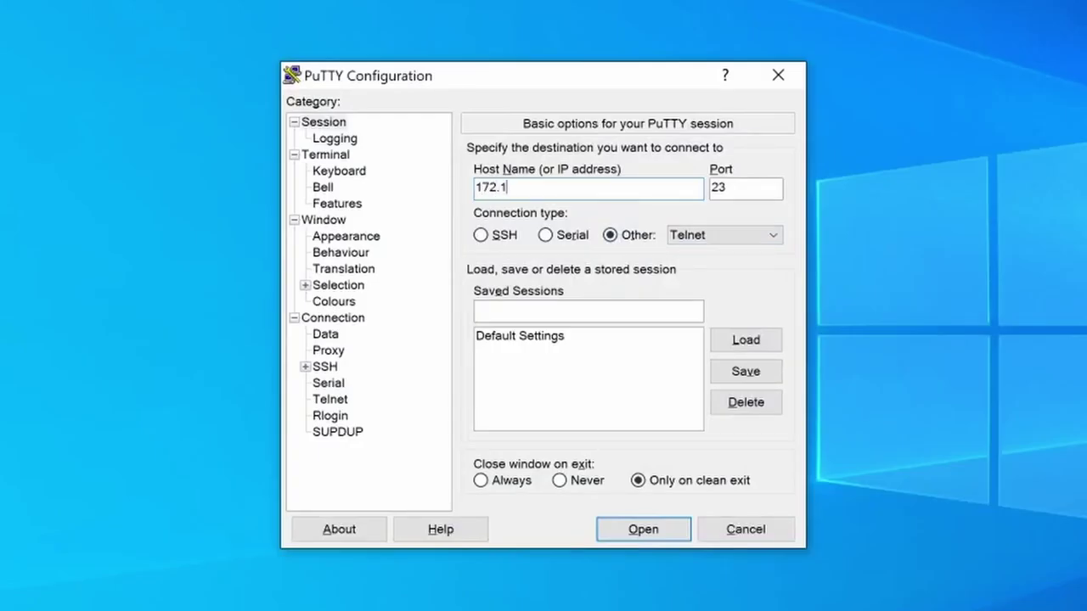
key("Return")
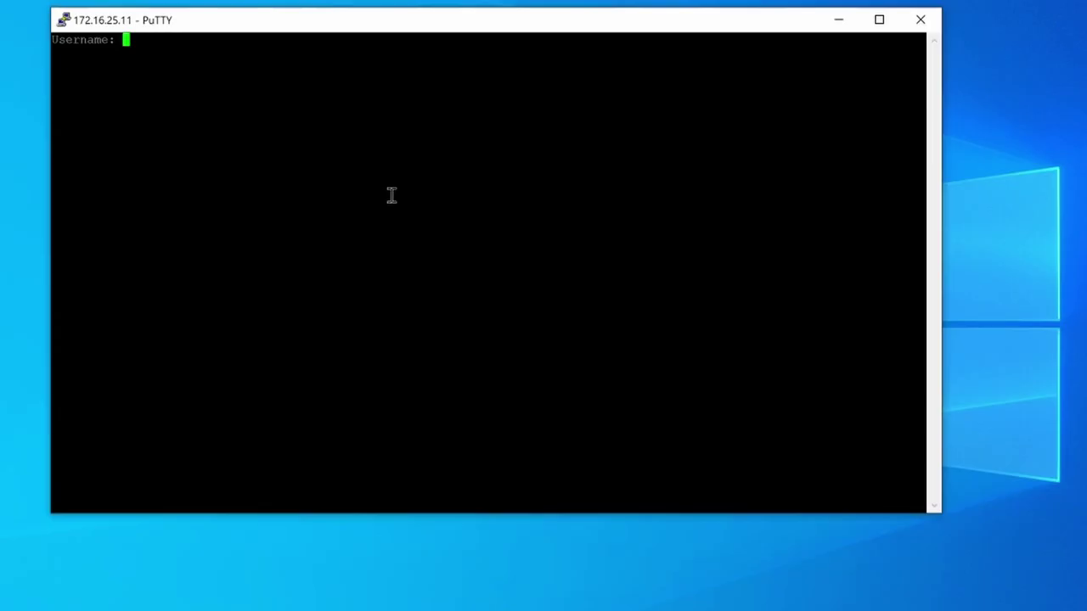
key("Return")
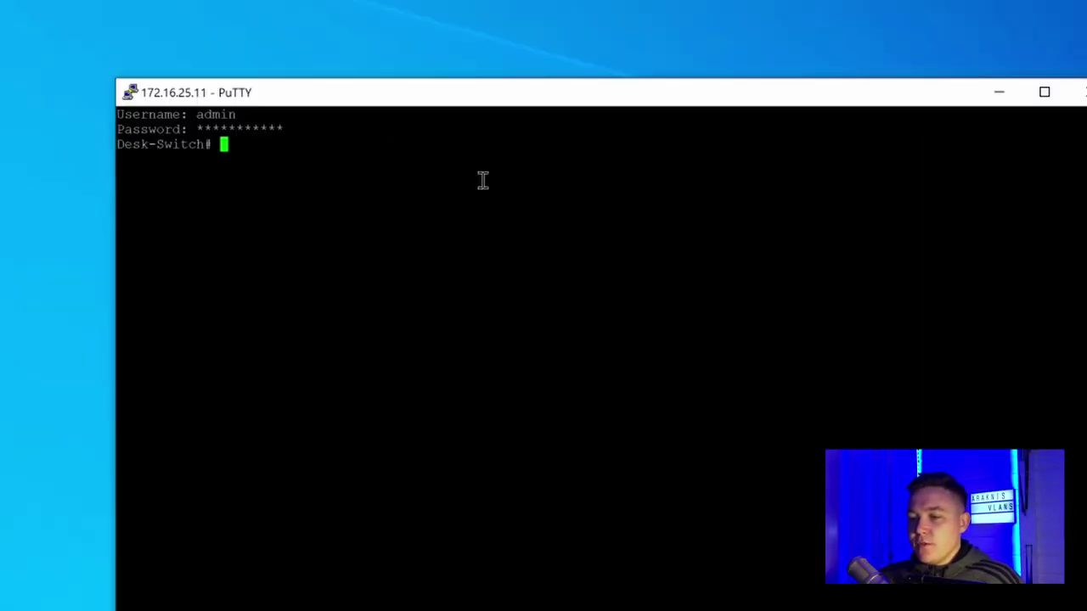
type("configure")
key("Return")
- Create VLAN 100 named Accounts
type("vlan 100")
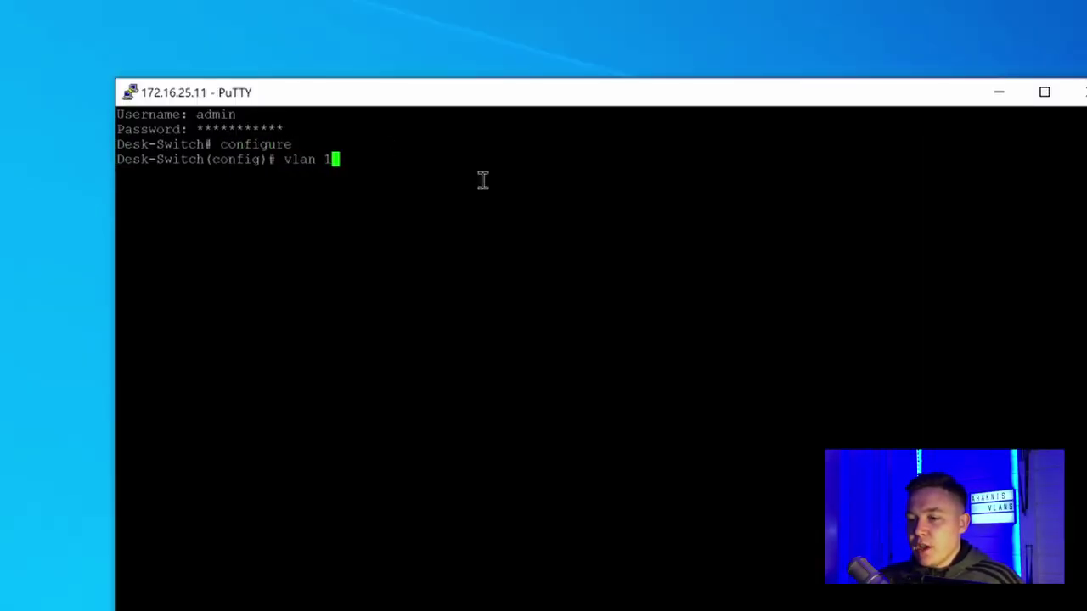
key("BackSpace")
key("BackSpace")
type("00")
key("Return")
type("name ")
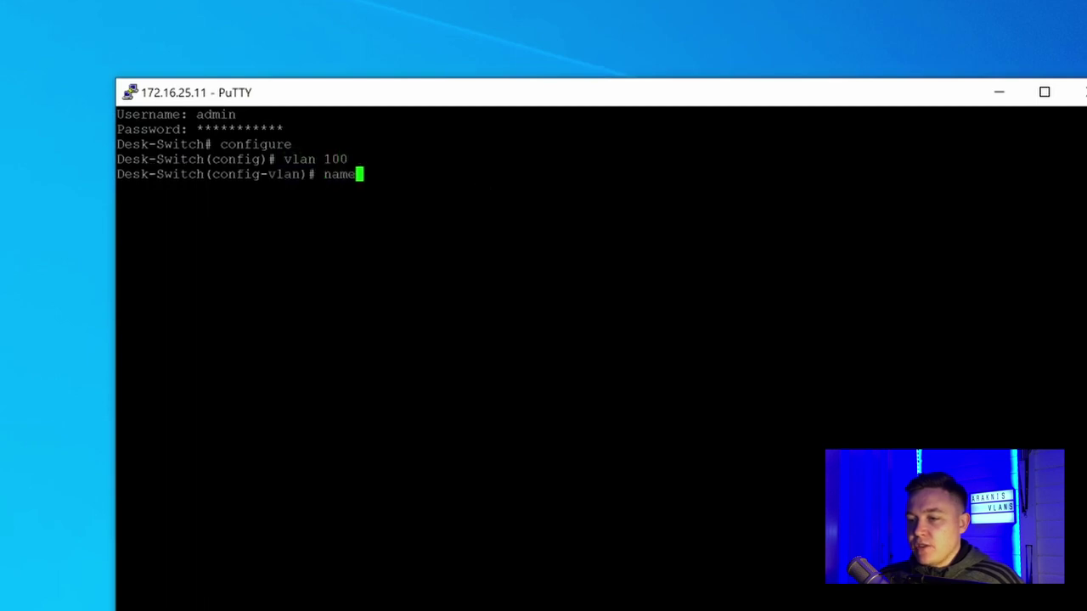
type("Accounts")
key("Return")
type("e")
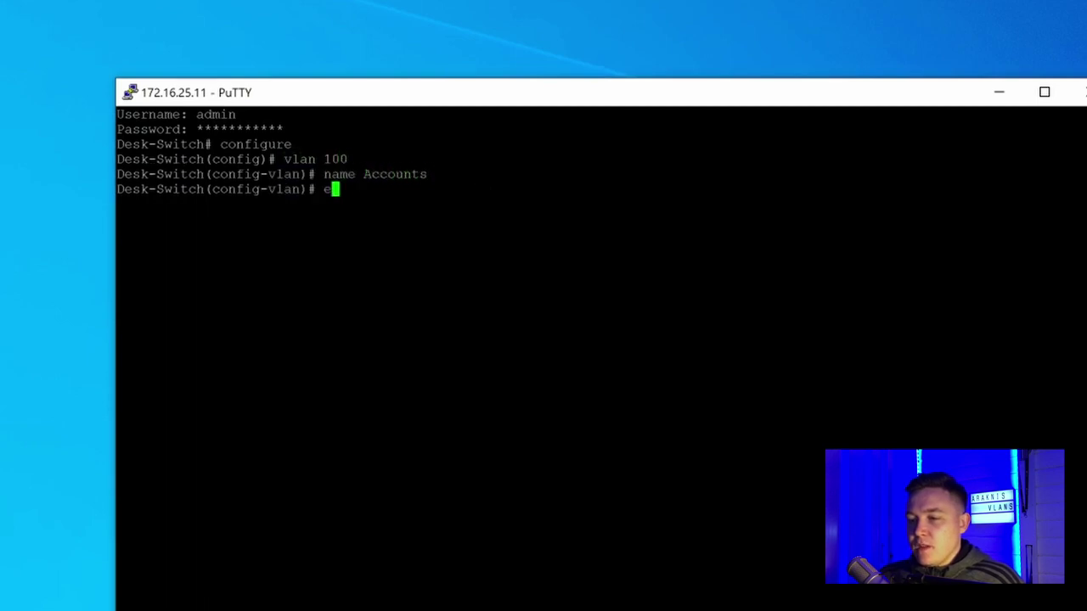
type("xit")
key("Return")
- Create VLAN 200 named Human-Resources
type("vlan 200")
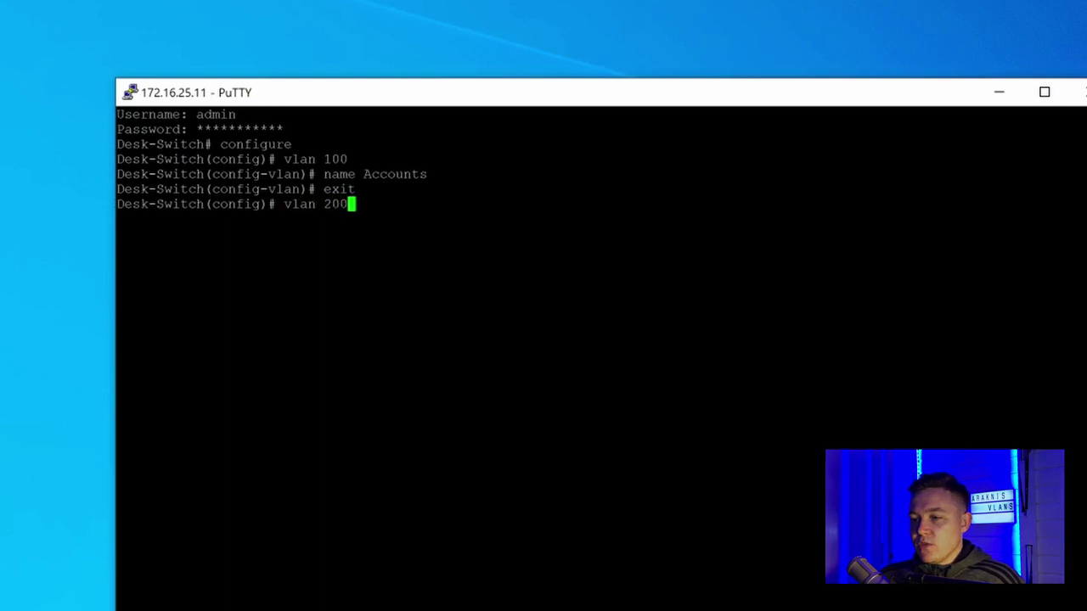
key("Return")
type("name H")
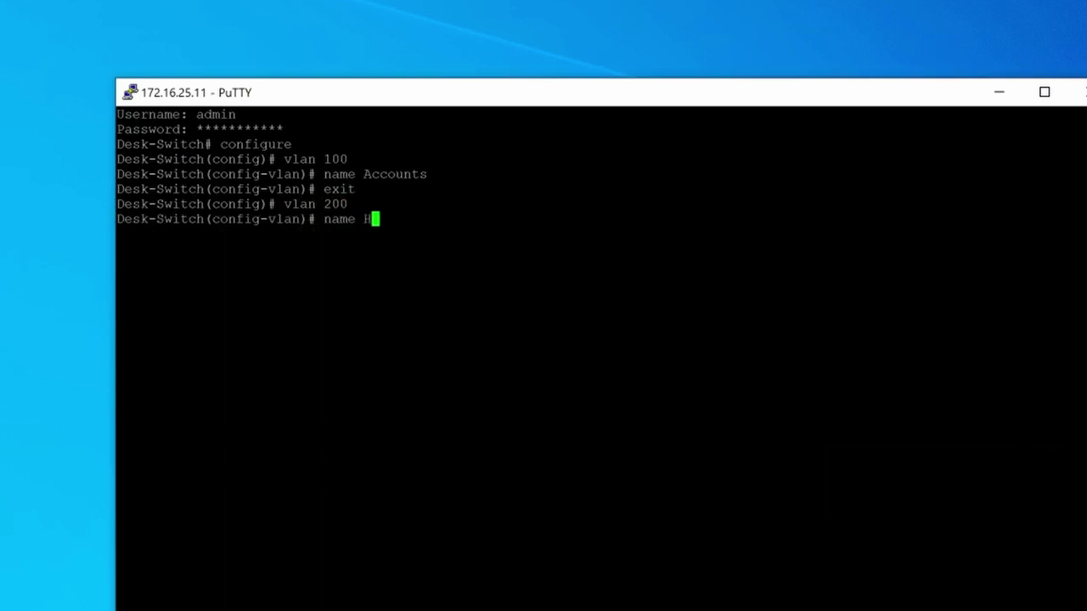
type("uman-Resources")
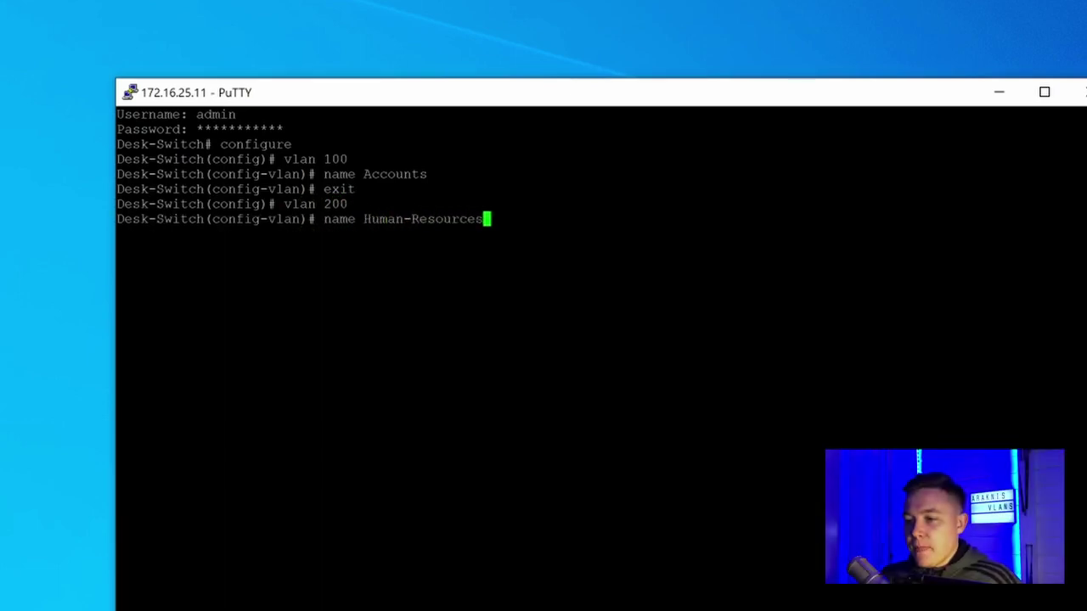
key("Return")
type("exit")
key("Return")
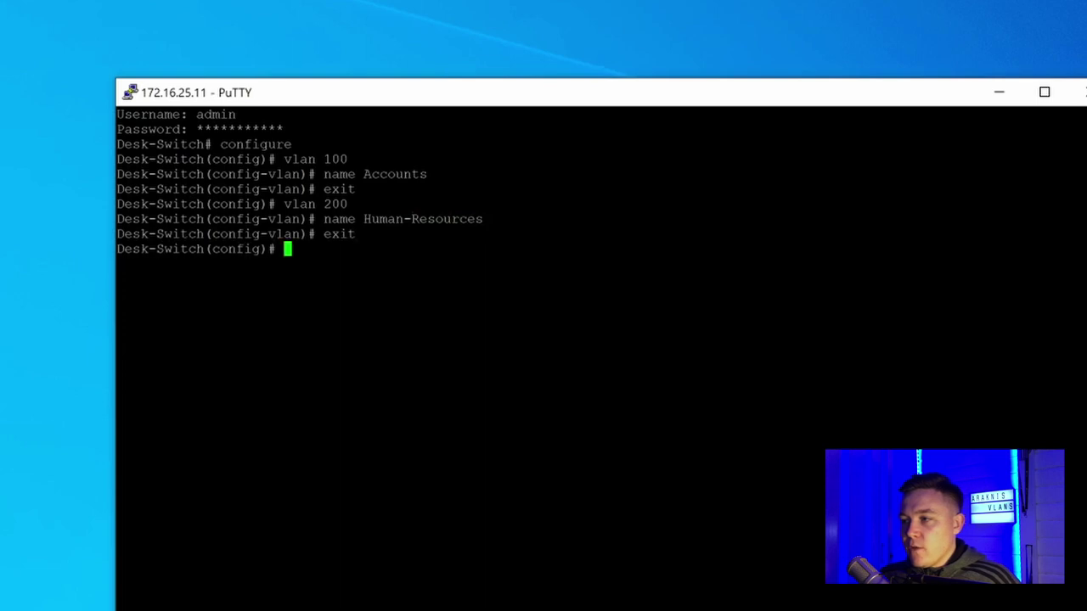
- Create VLAN 254 named Server
type("vlan 254")
key("Return")
type("na")
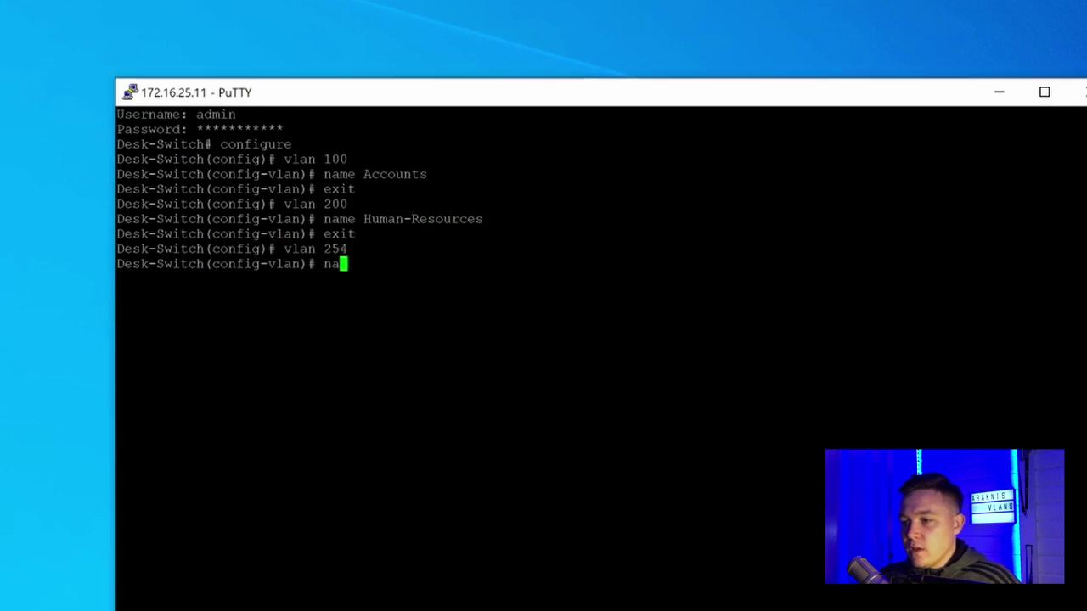
type("me Server")
key("Return")
type("exit")
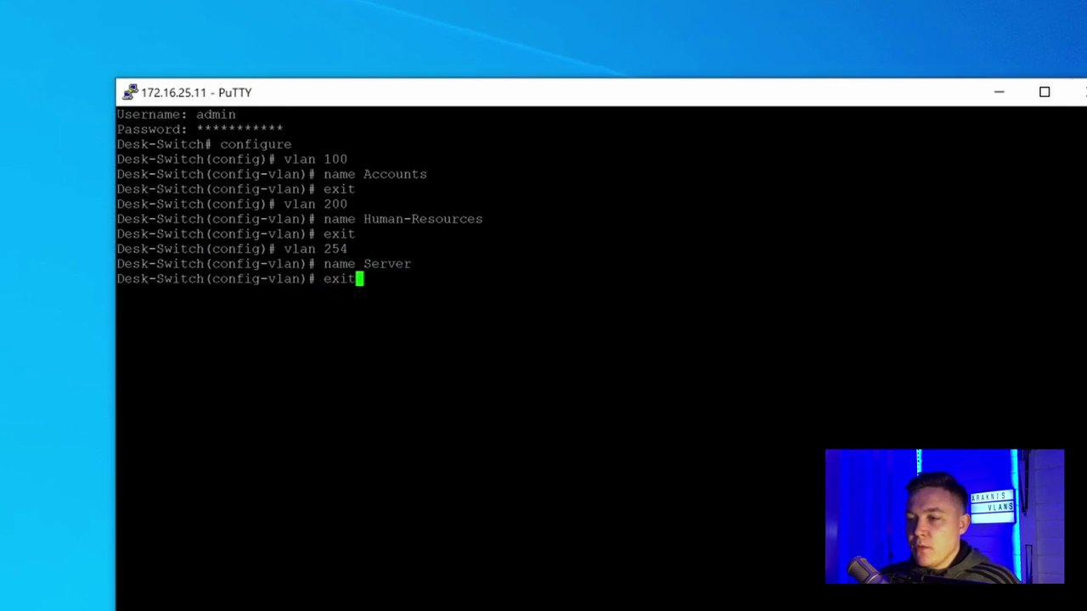
key("Return")
type("interface GigabitEthernet ")
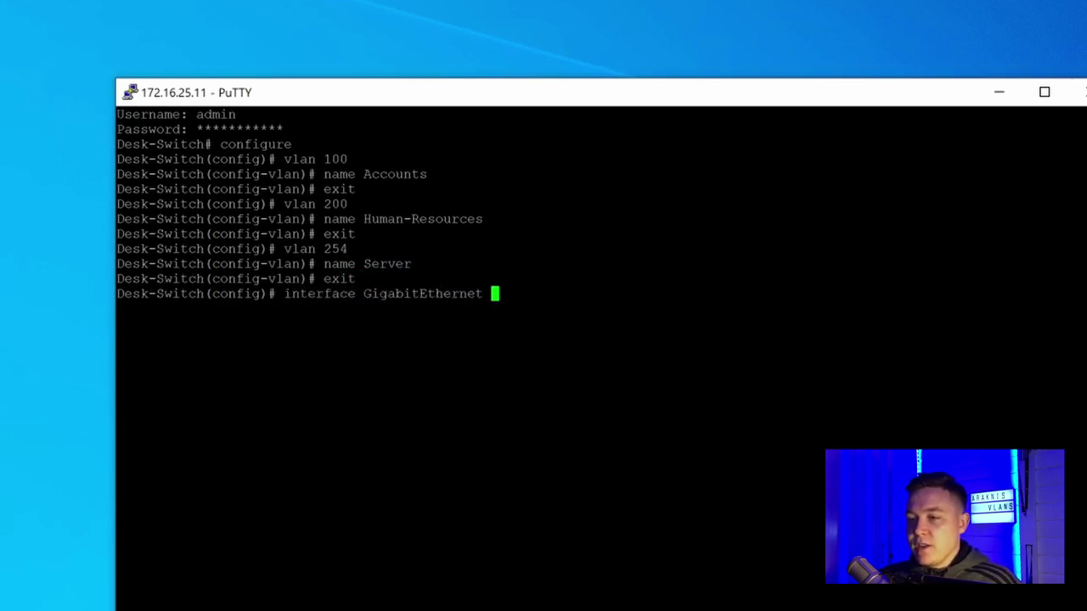
type("8")
- Make GigabitEthernet 8 a trunk port allowing VLANs 1 and 100
key("Return")
type("switchpor")
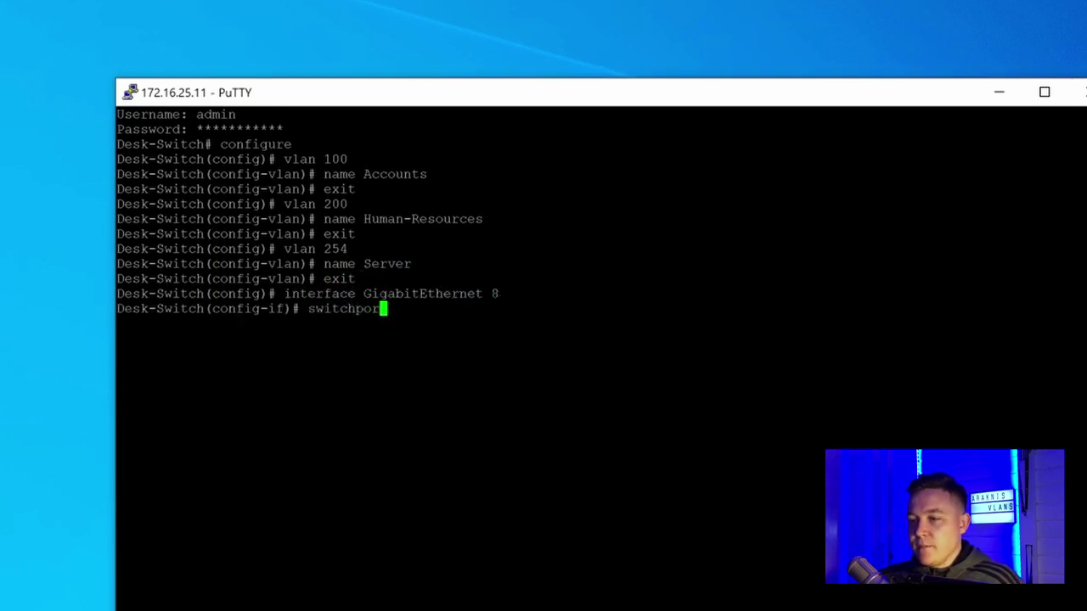
type("t mode trunk")
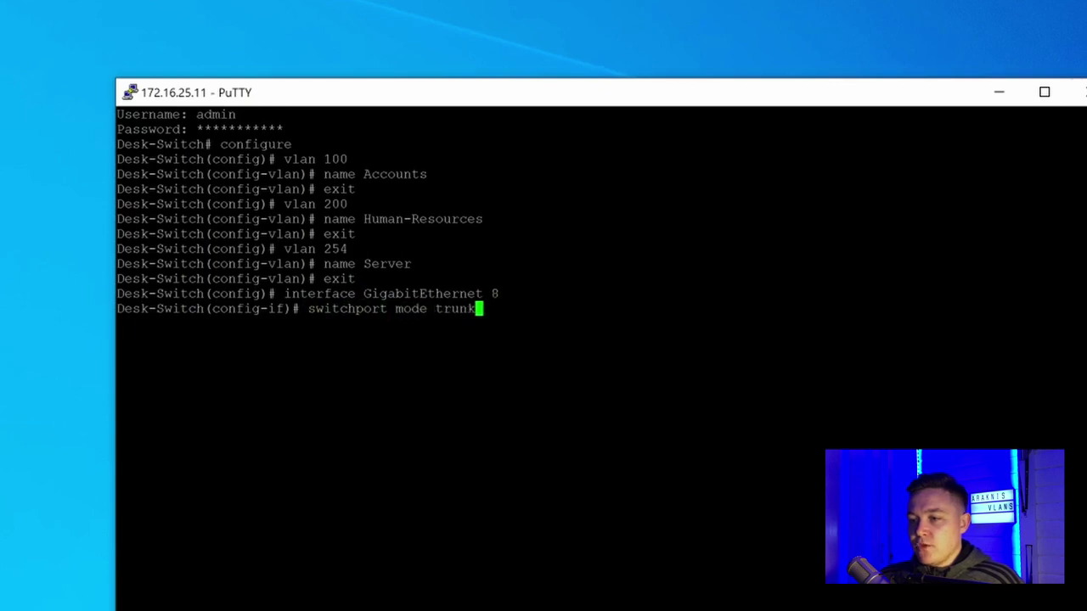
key("Return")
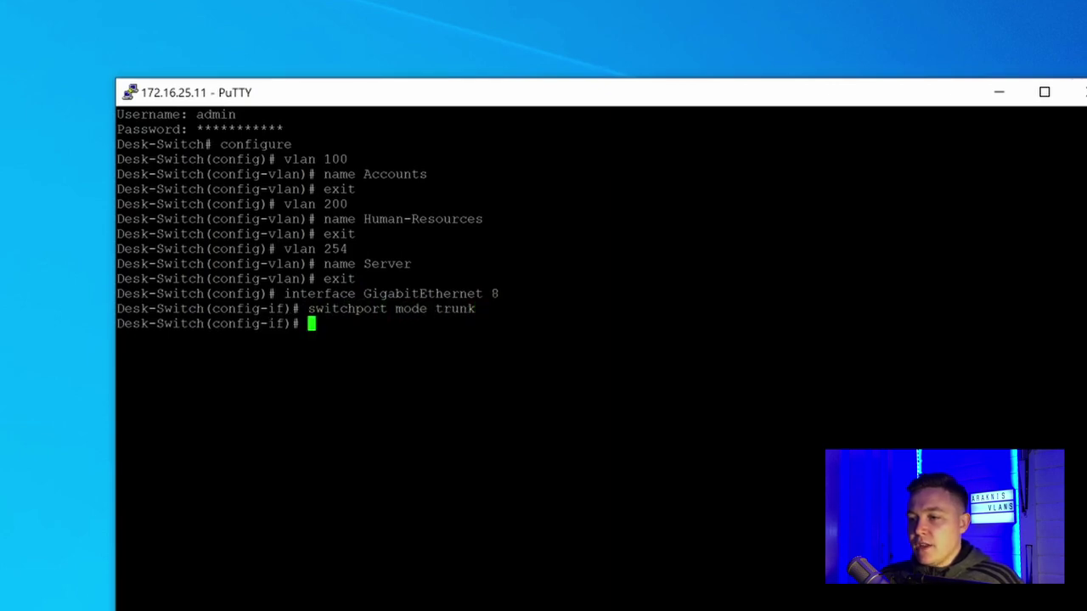
type("switch")
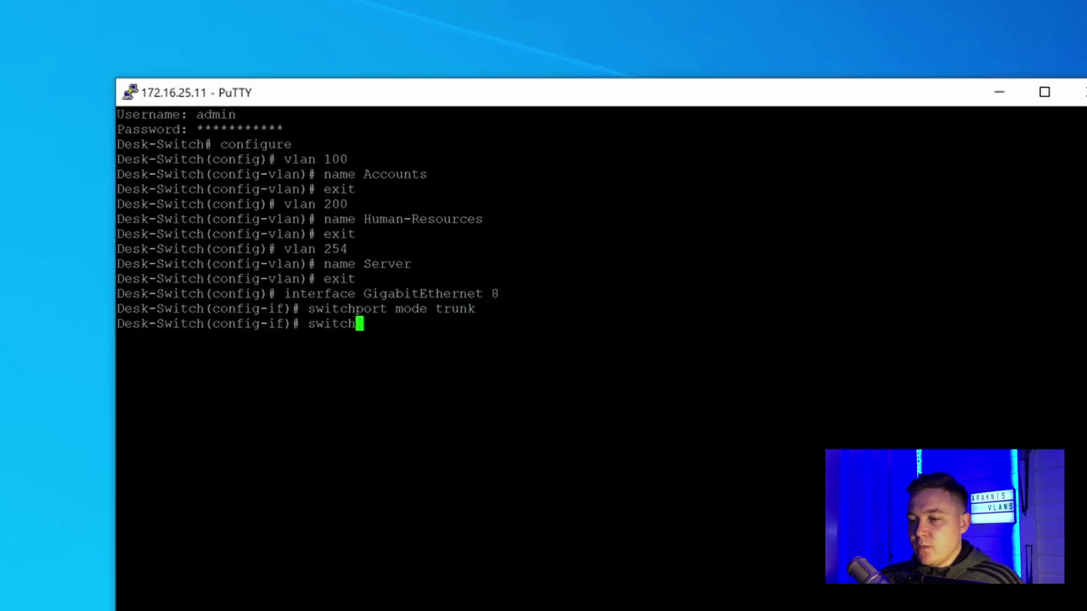
type("port trunk")
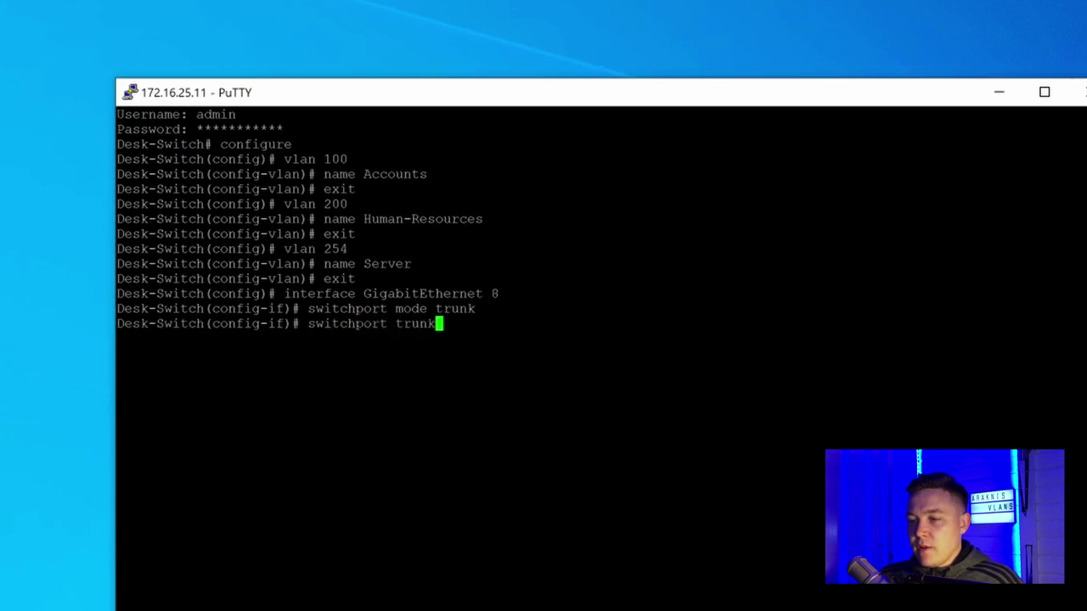
type(" allowed ")
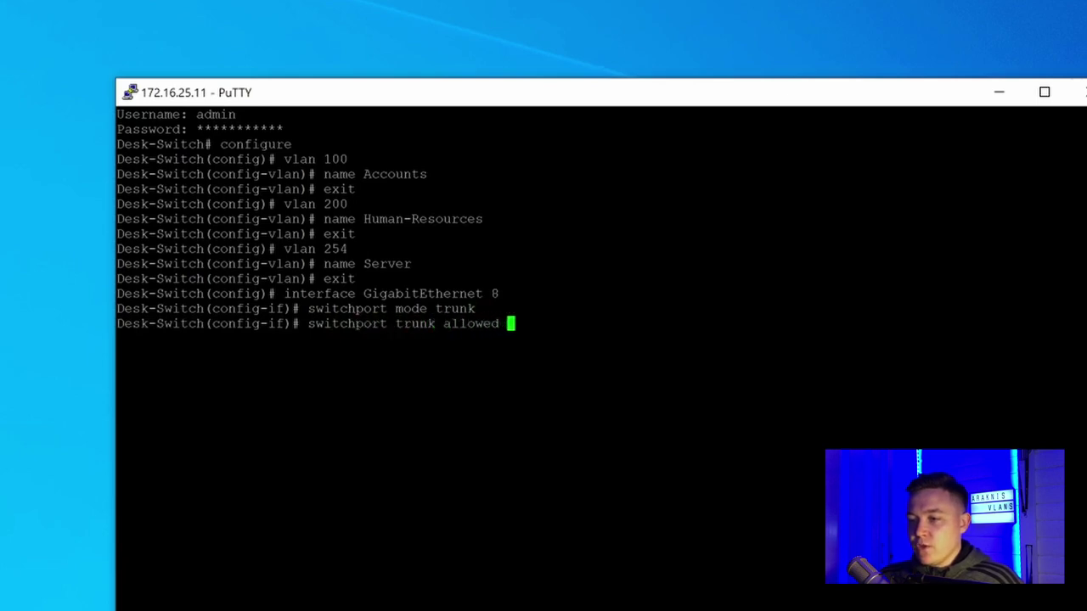
type("vlan add 1")
key("Return")
key("Up")
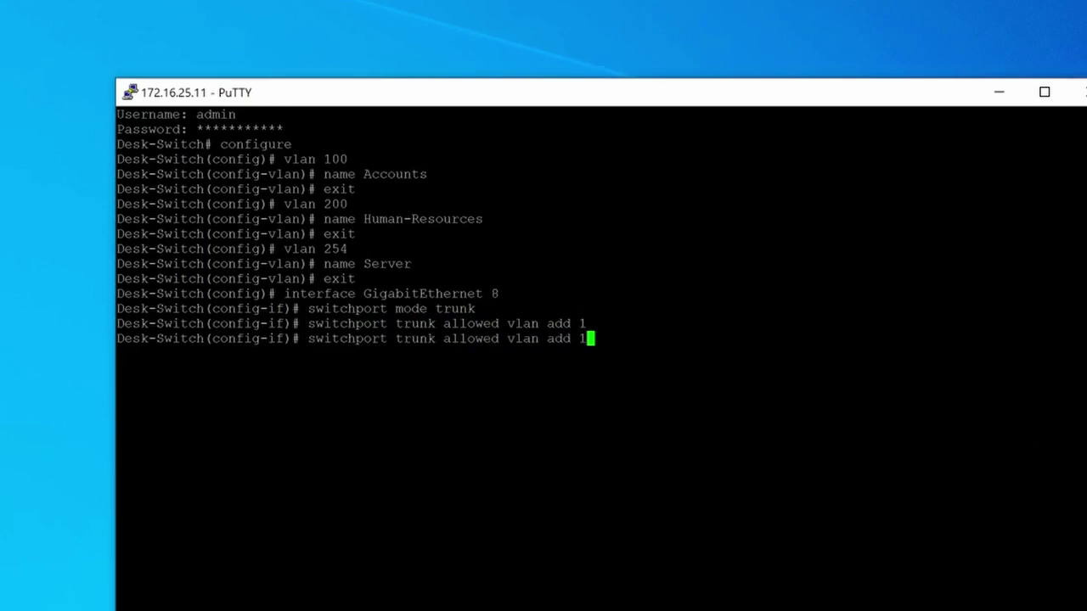
type("00")
key("Return")
- Add VLANs 200 and 254 to port 8's allowed trunk list and exit the port
key("Up")
key("BackSpace")
key("BackSpace")
key("BackSpace")
type("200")
key("Return")
key("Up")
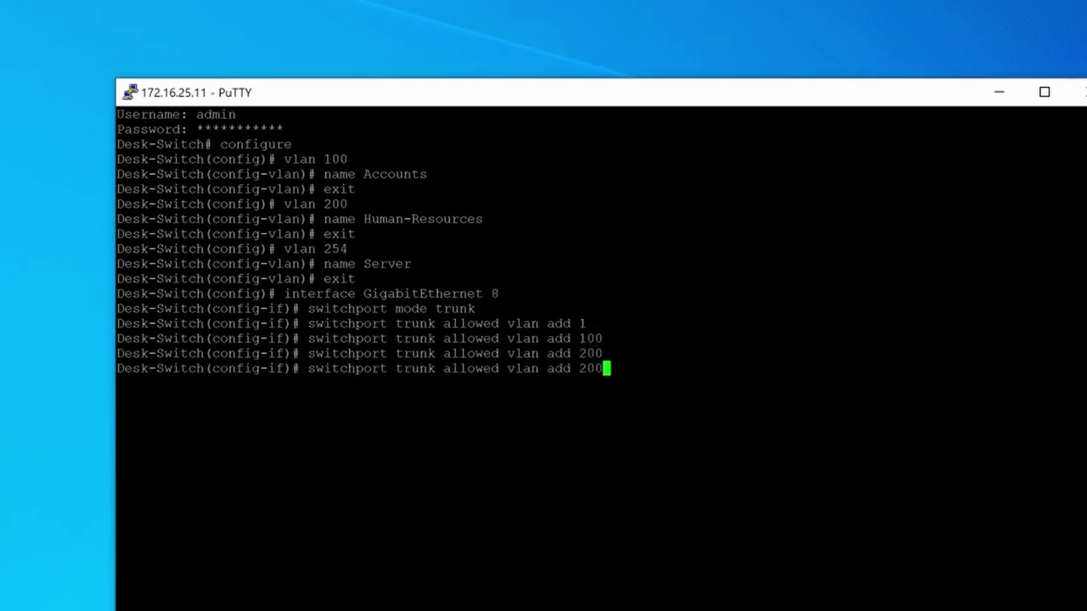
key("BackSpace")
key("BackSpace")
type("54")
key("Return")
type("exit")
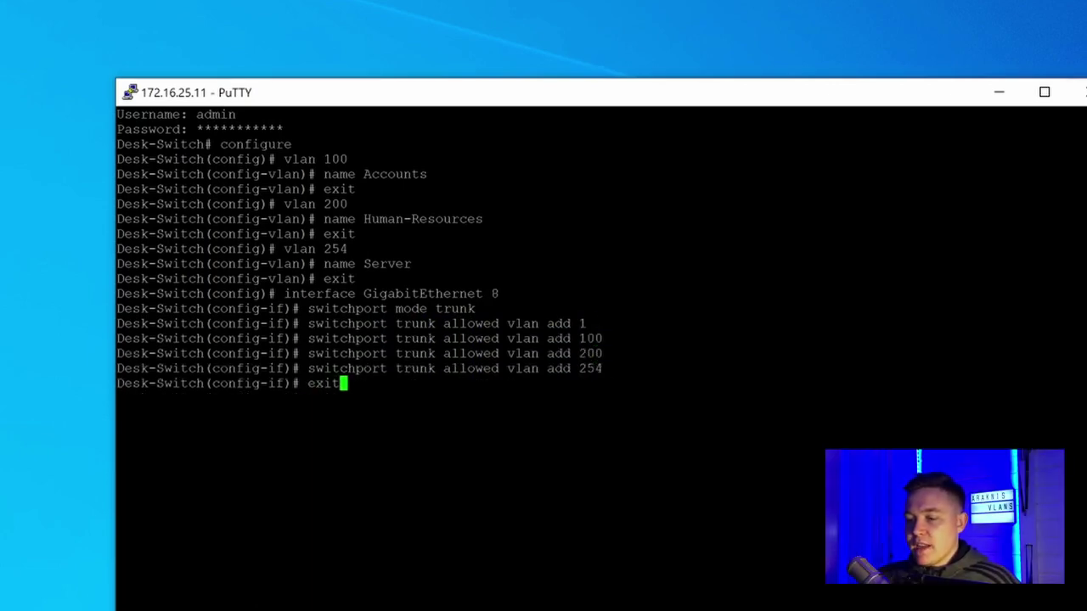
key("Return")
type("interface GigabitEthernet ")
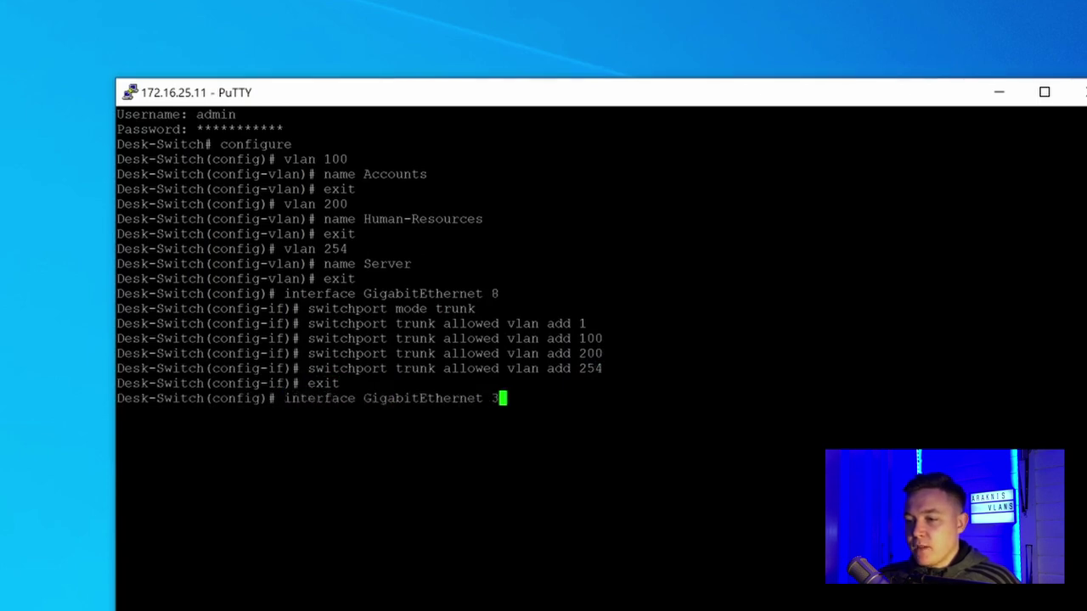
type("3")
- Assign GigabitEthernet 3 as an access port in VLAN 100
key("Return")
type("switchport access vln")
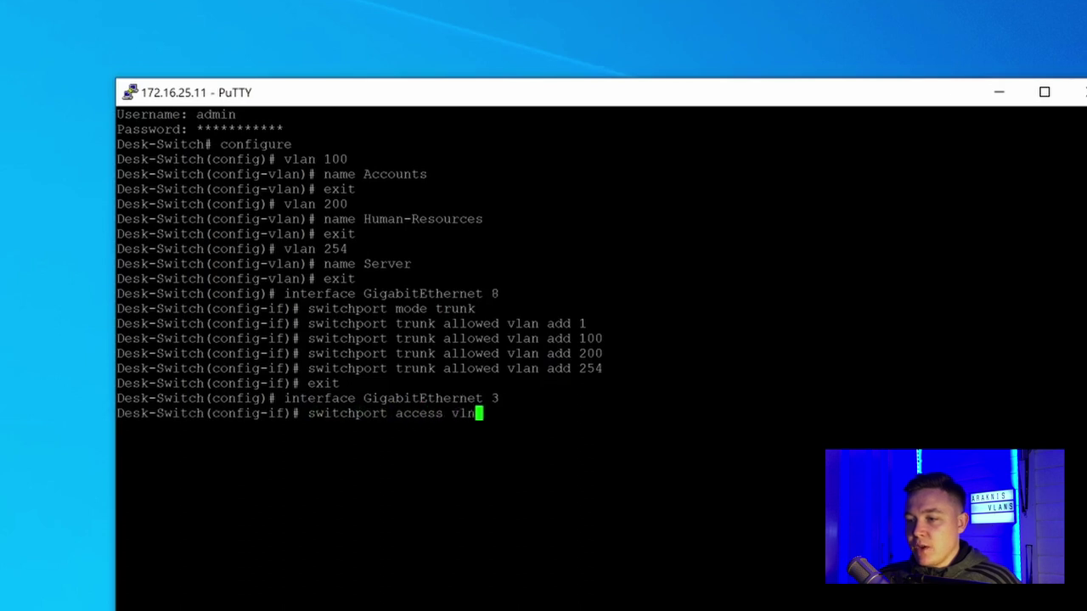
key("BackSpace")
type("an 100")
key("Return")
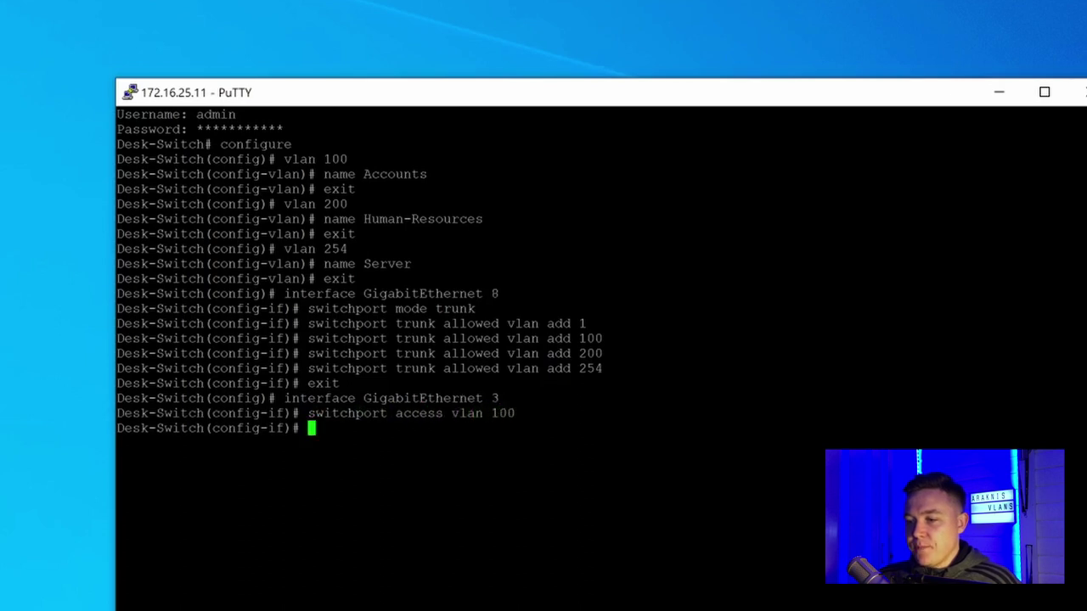
type("exit")
key("Return")
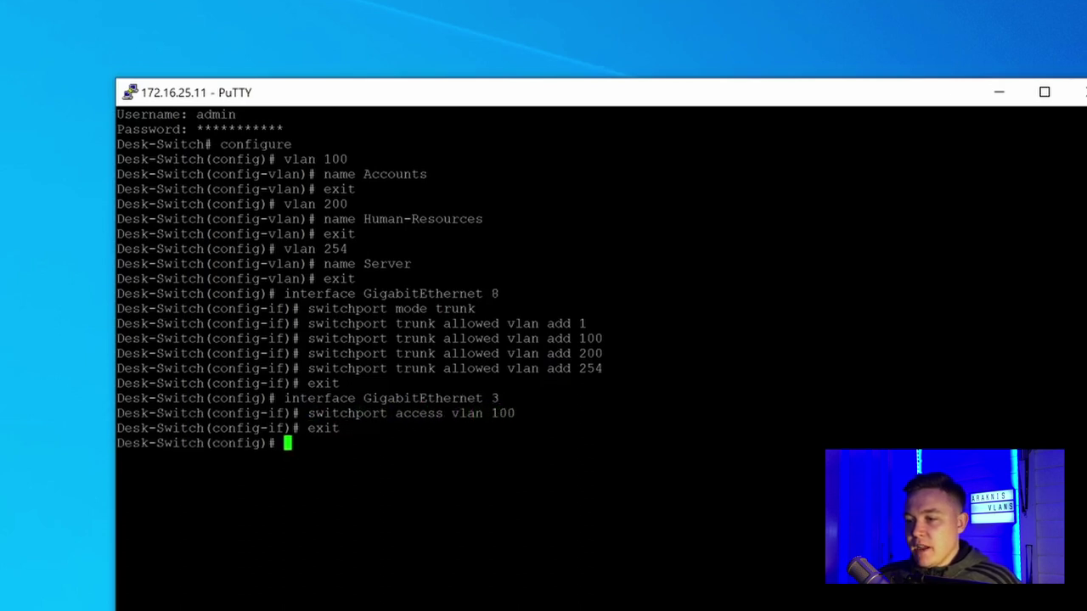
- Assign GigabitEthernet 6 to access VLAN 200, then reload the VLAN Settings page
type("interface GigabitEthernet ")
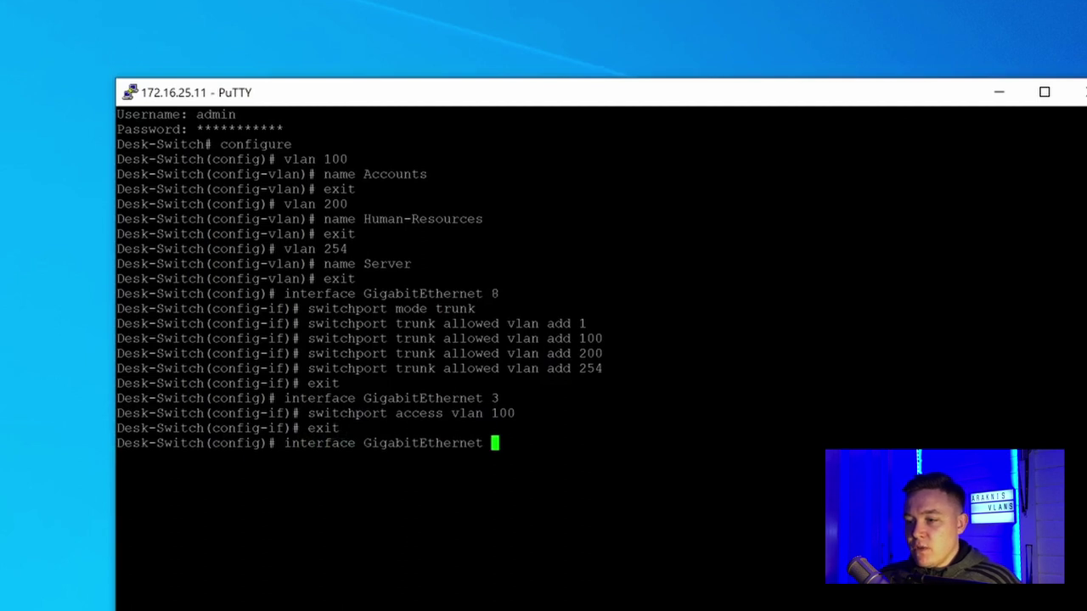
type("6")
key("Return")
type("s")
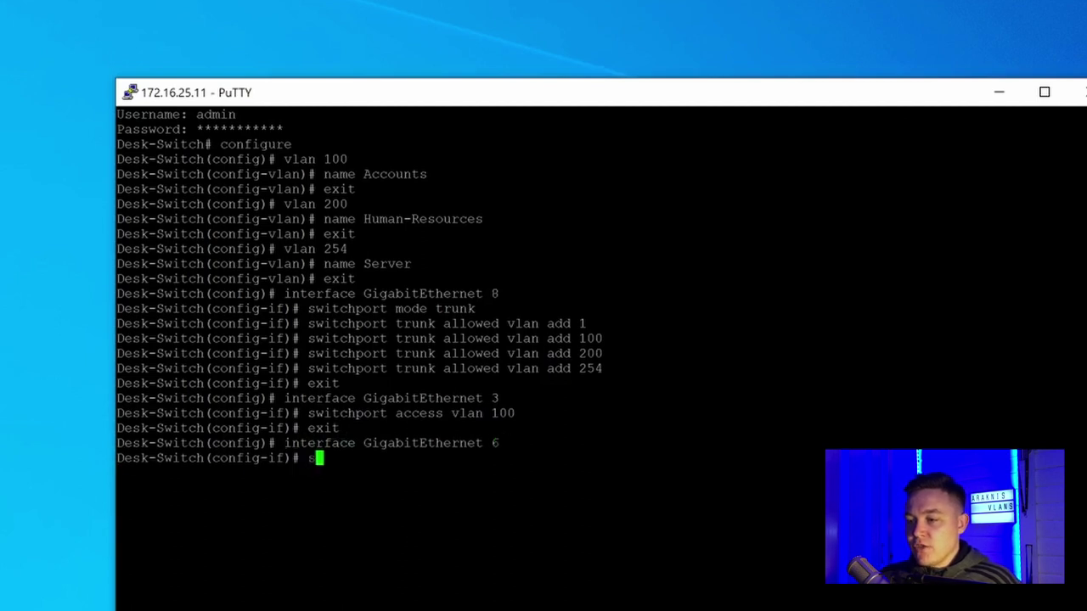
type("witchport access")
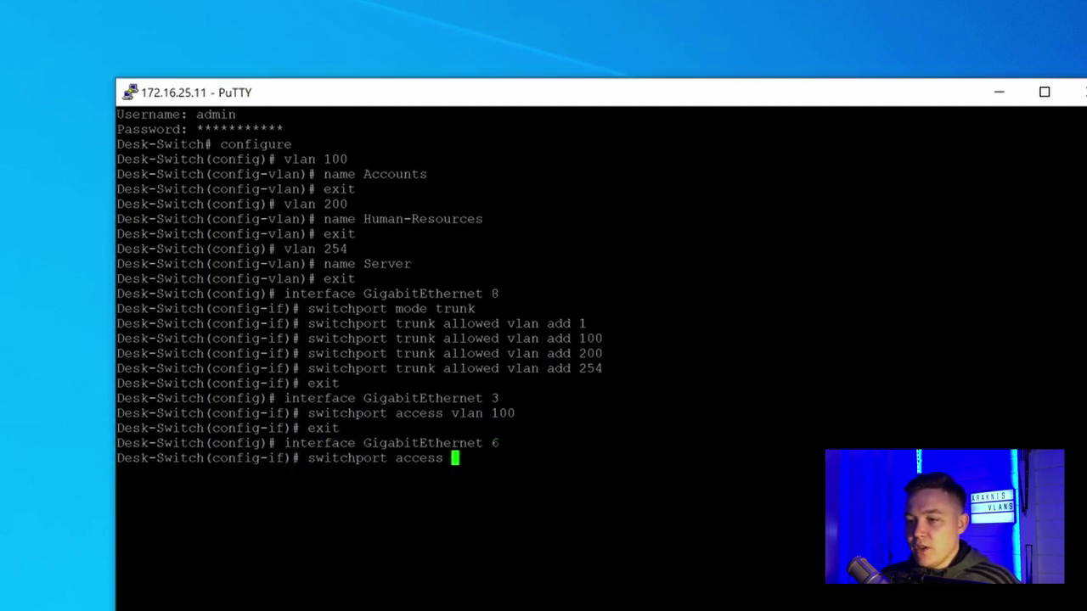
type(" vlan 200")
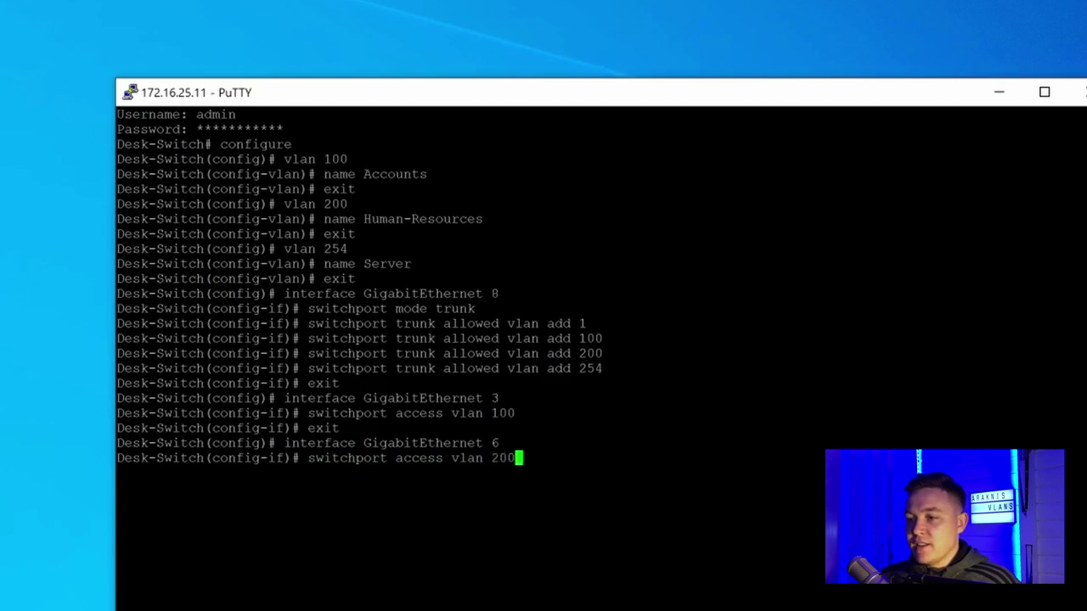
key("Return")
type("exit")
key("Return")
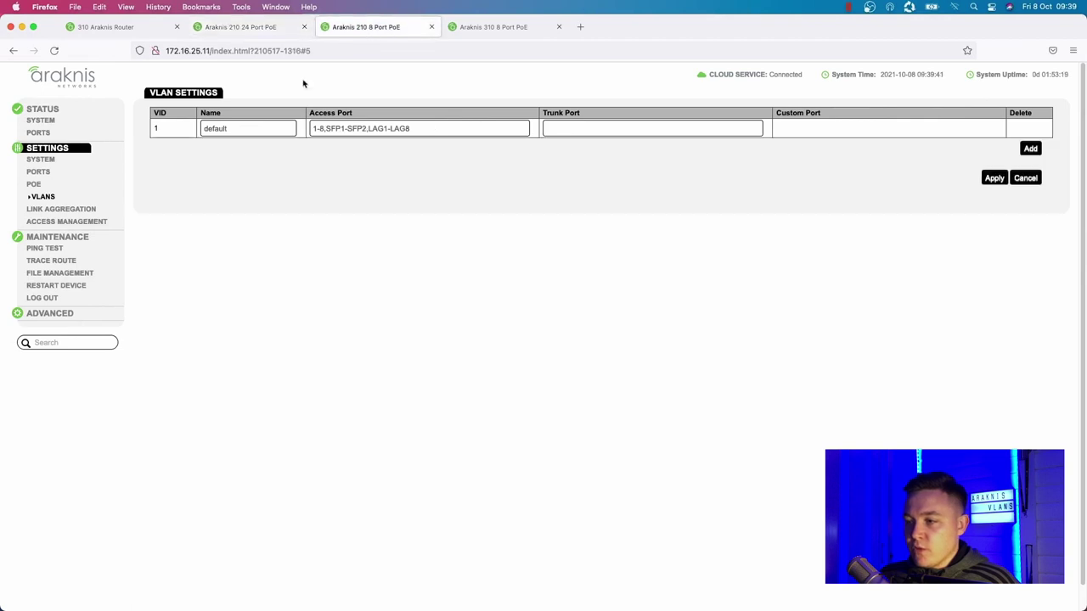
left_click(54, 50)
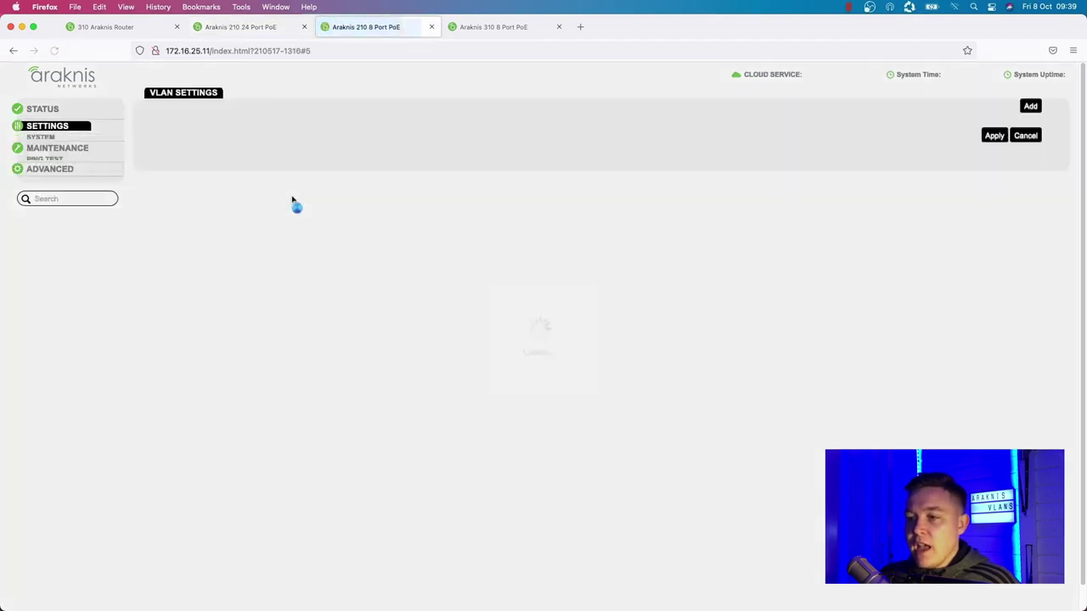